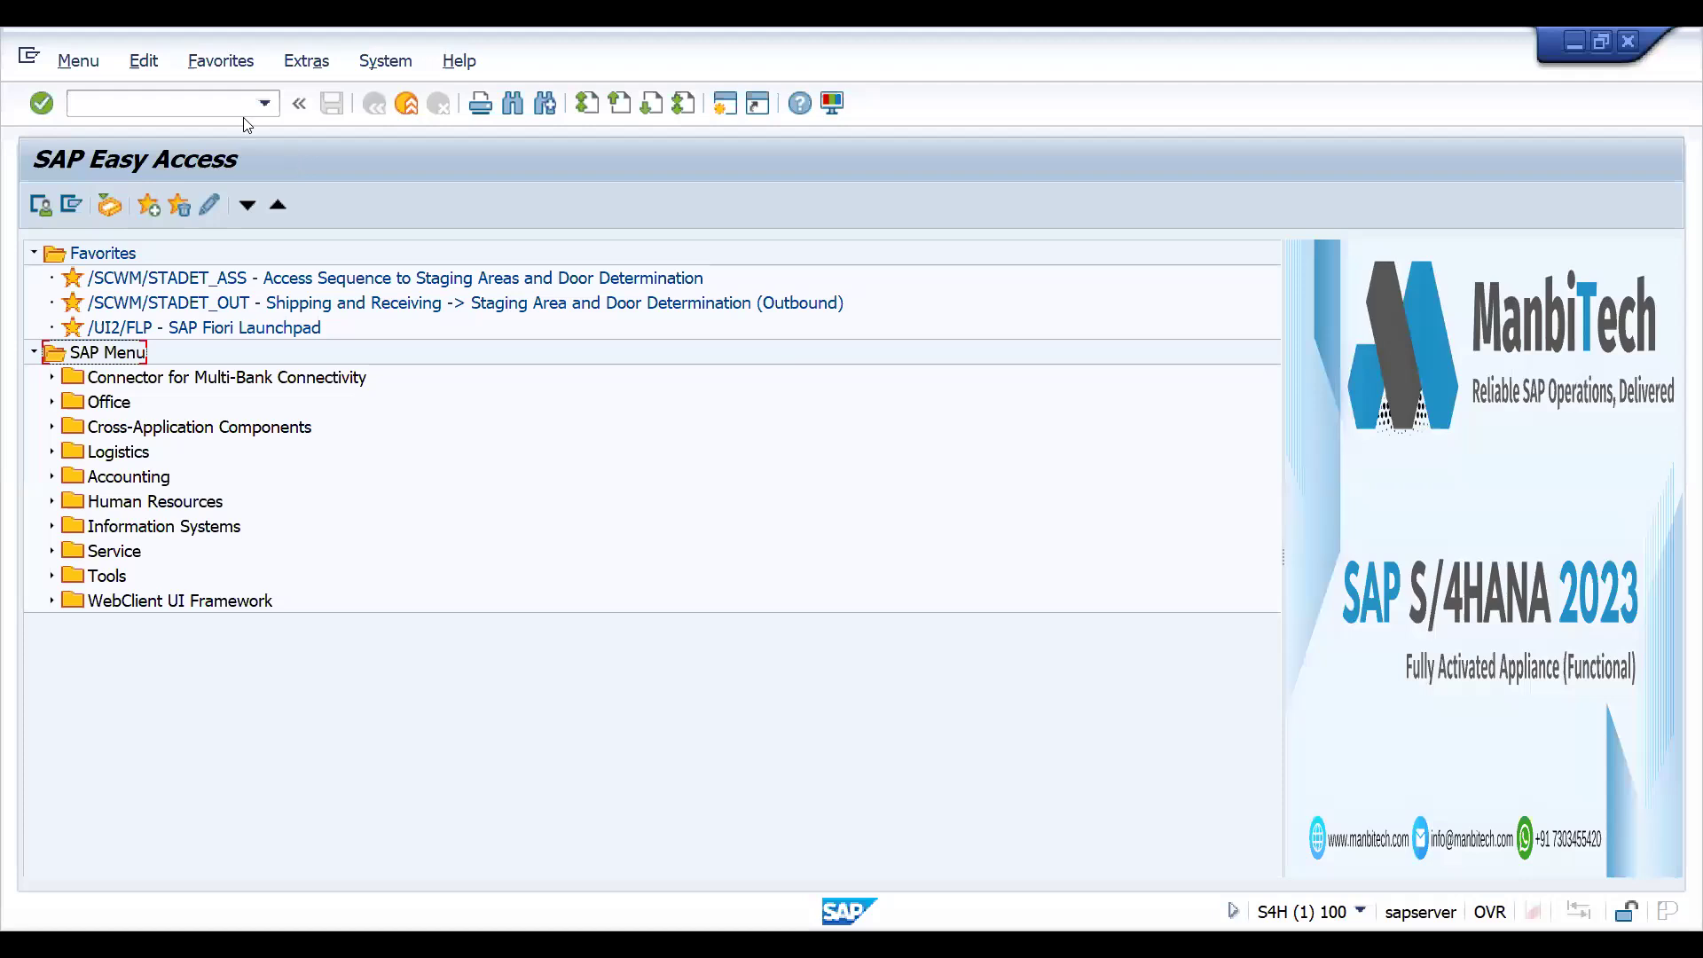
Open transaction BP and display the sales area shipping data of BIMBISARA LTD. in the Customer role
text(BP)
key(Return)
click(288, 389)
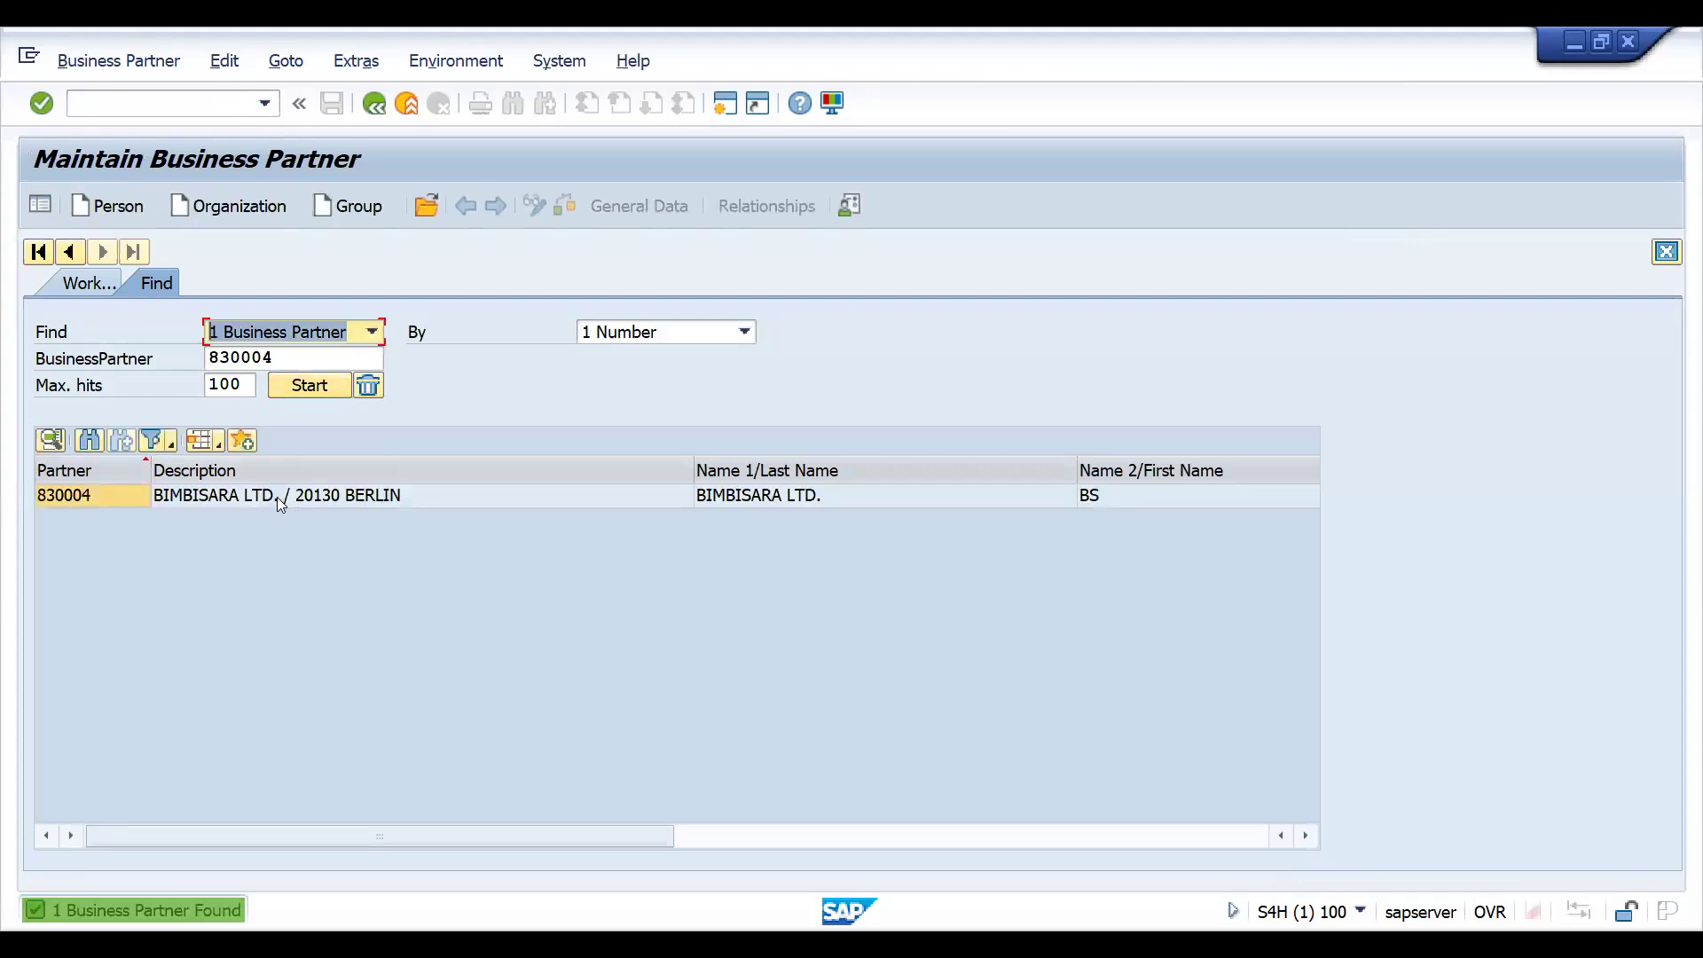
click(277, 497)
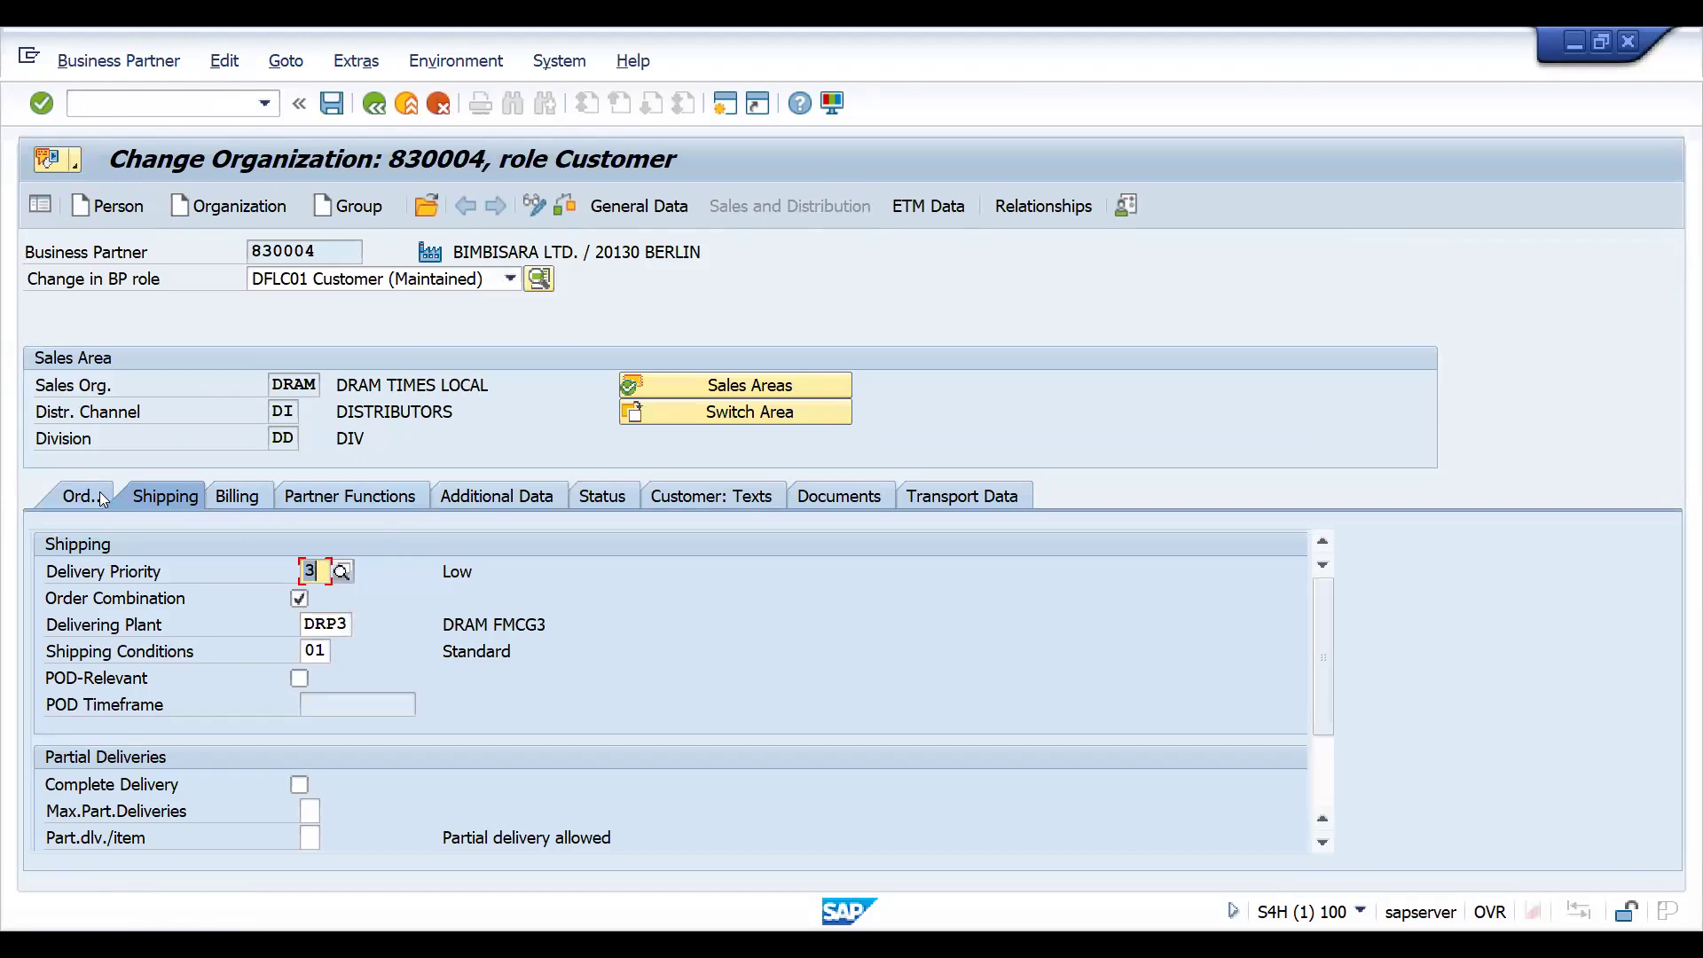
click(102, 498)
click(133, 501)
Make sure Order Combination is enabled in the customer's shipping data and save the business partner
click(299, 599)
click(301, 600)
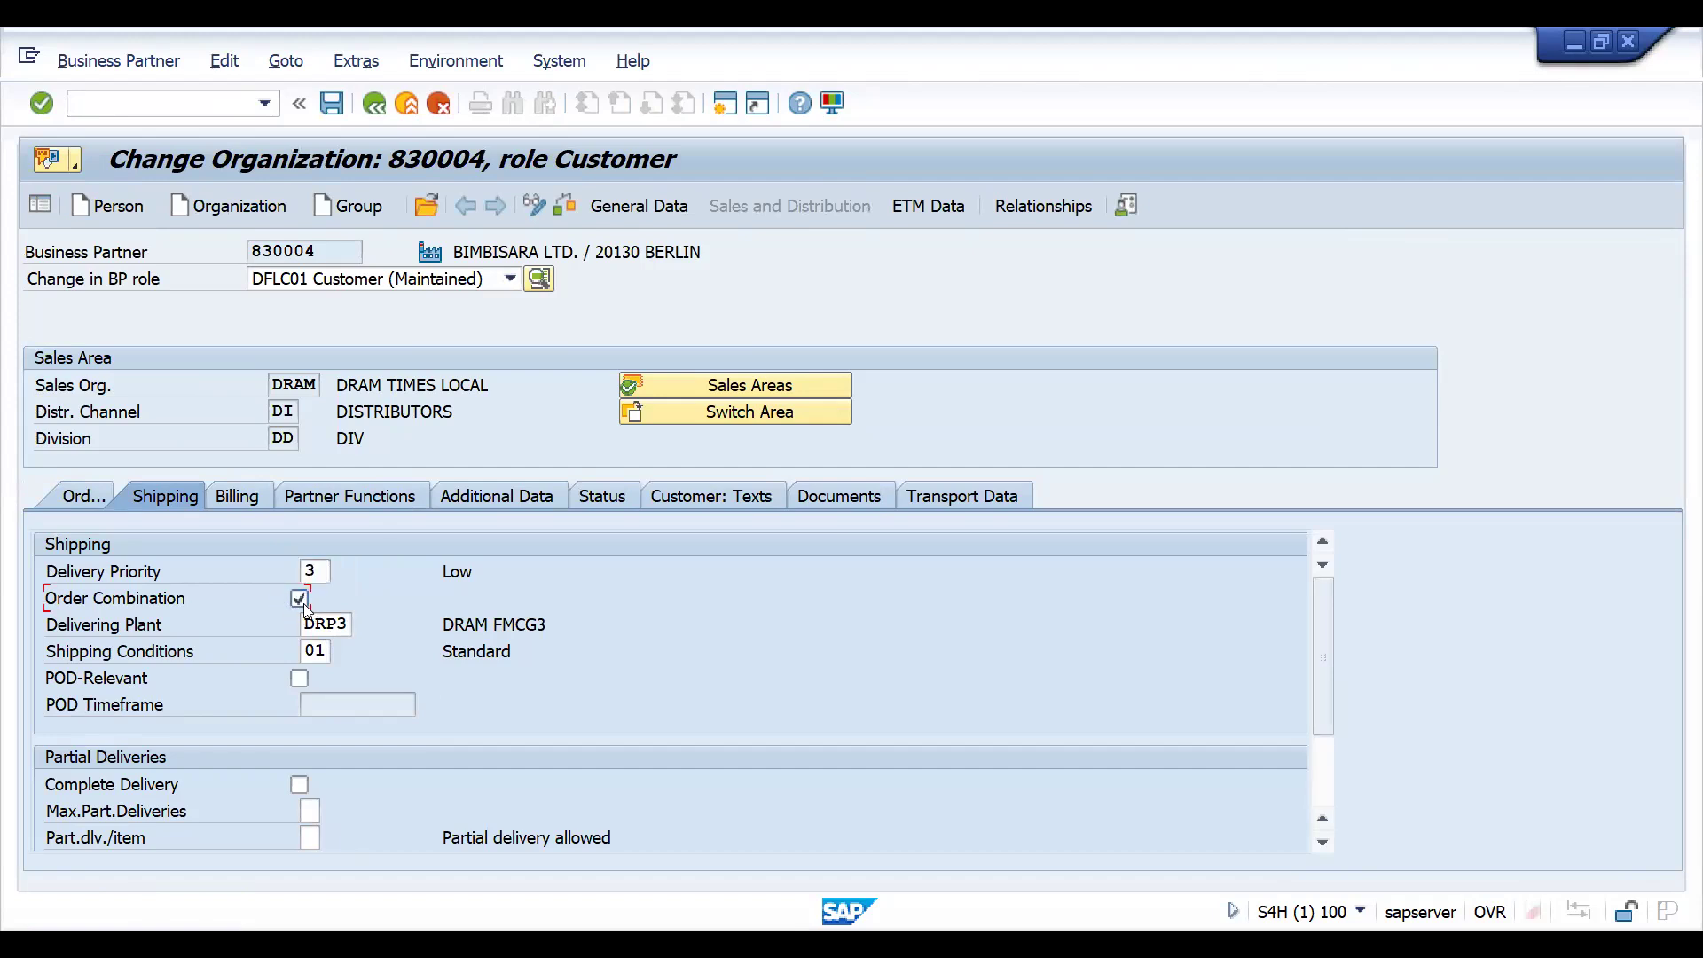
key(ctrl+s)
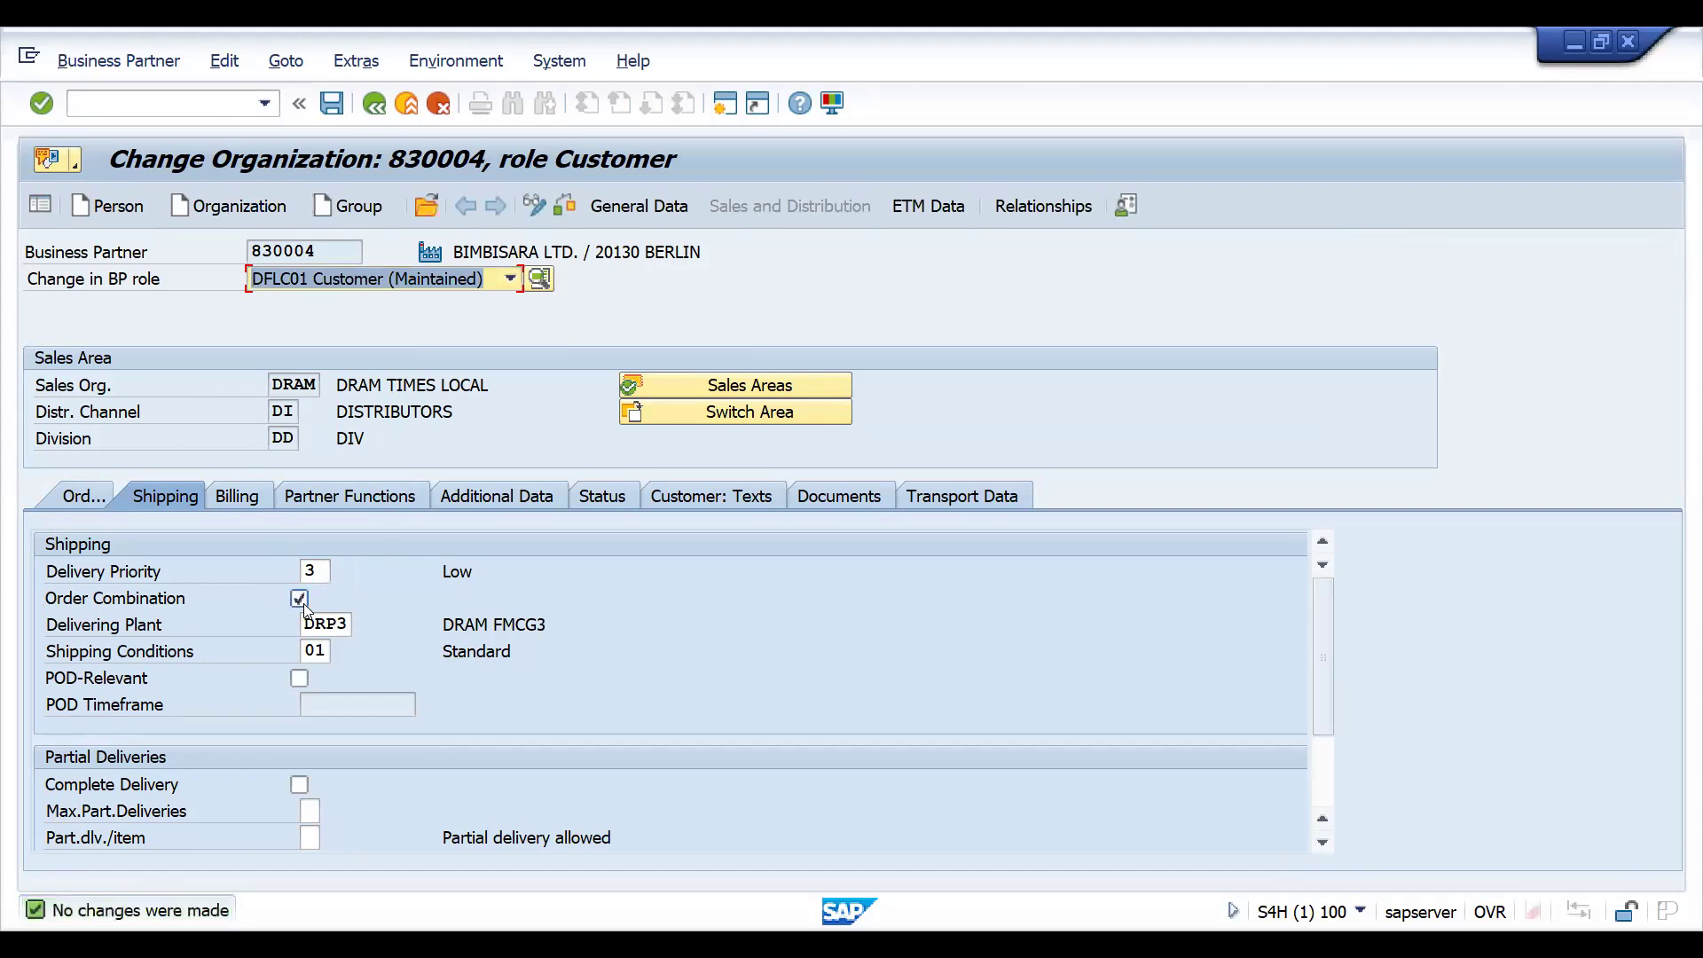
Read the field help for Order Combination, close it, and view the customer's partner functions
click(301, 600)
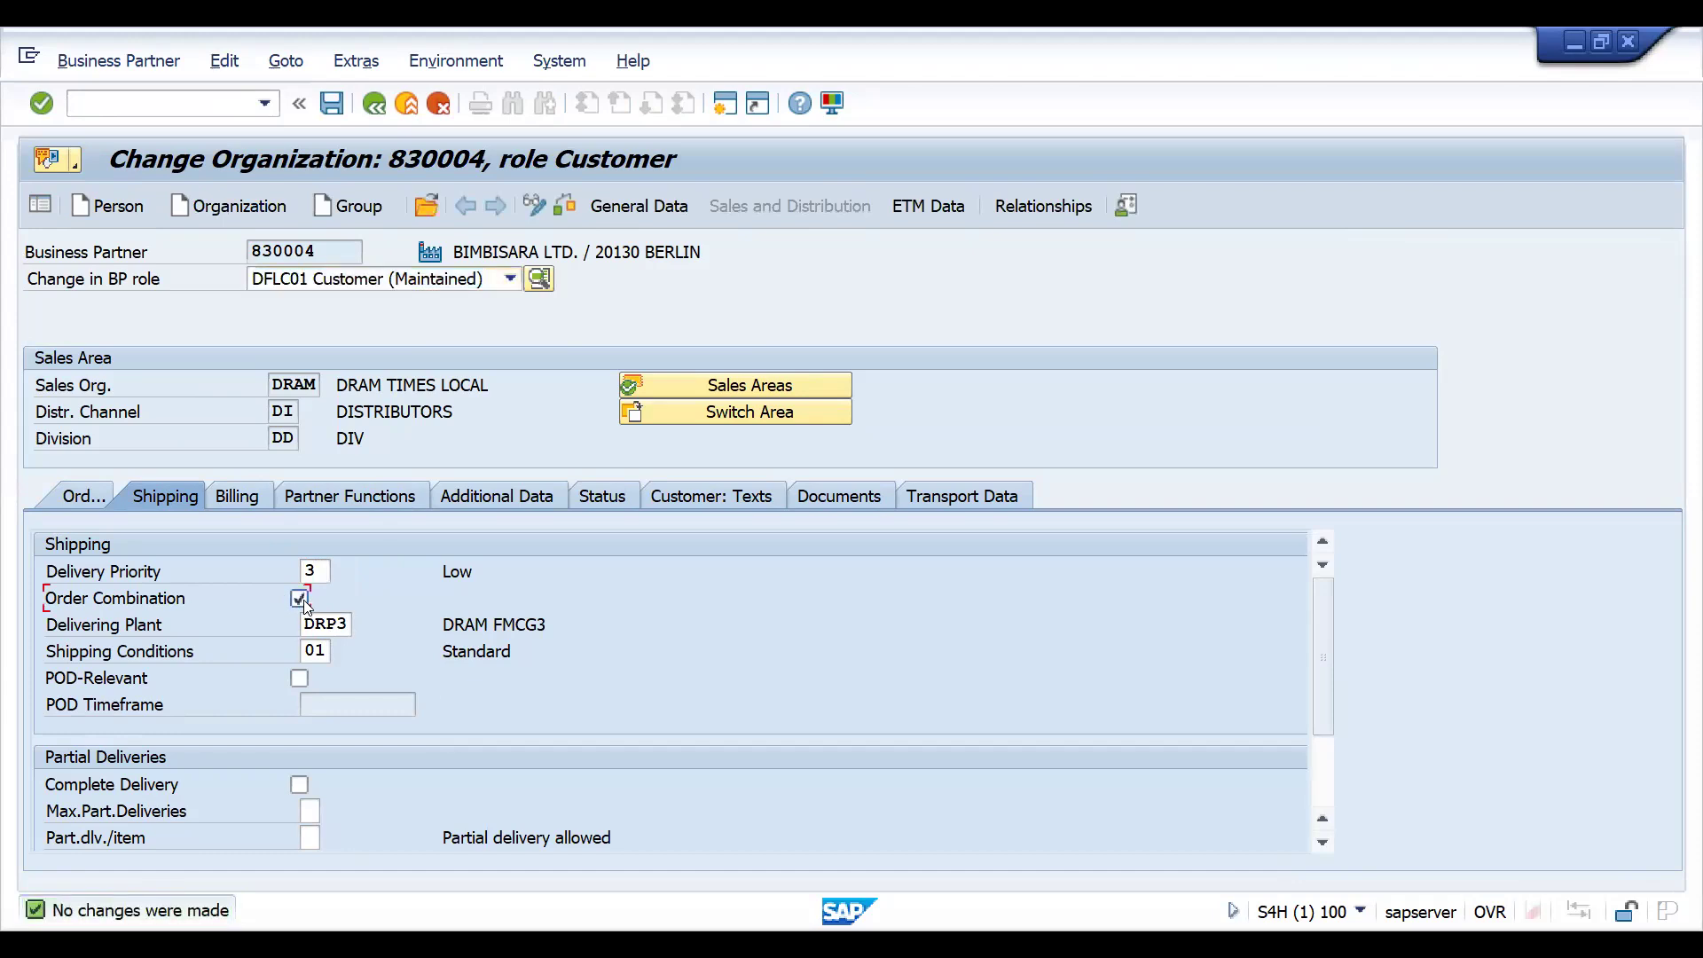
click(301, 600)
key(F1)
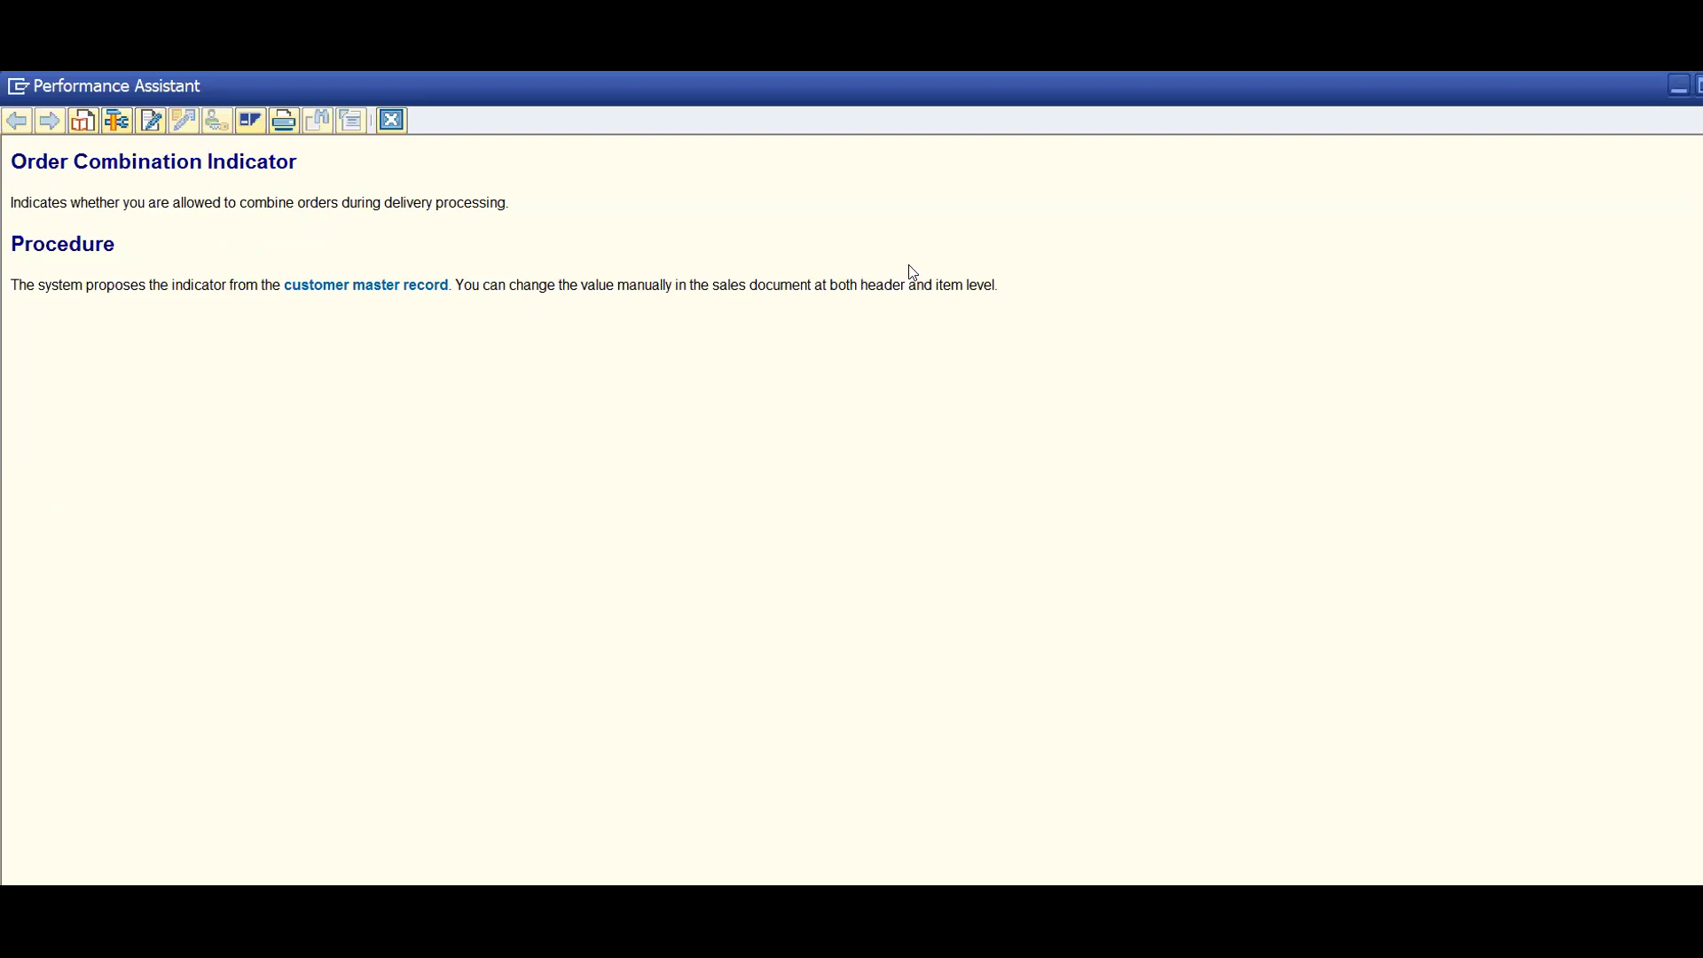
click(394, 120)
key(alt+shift+s)
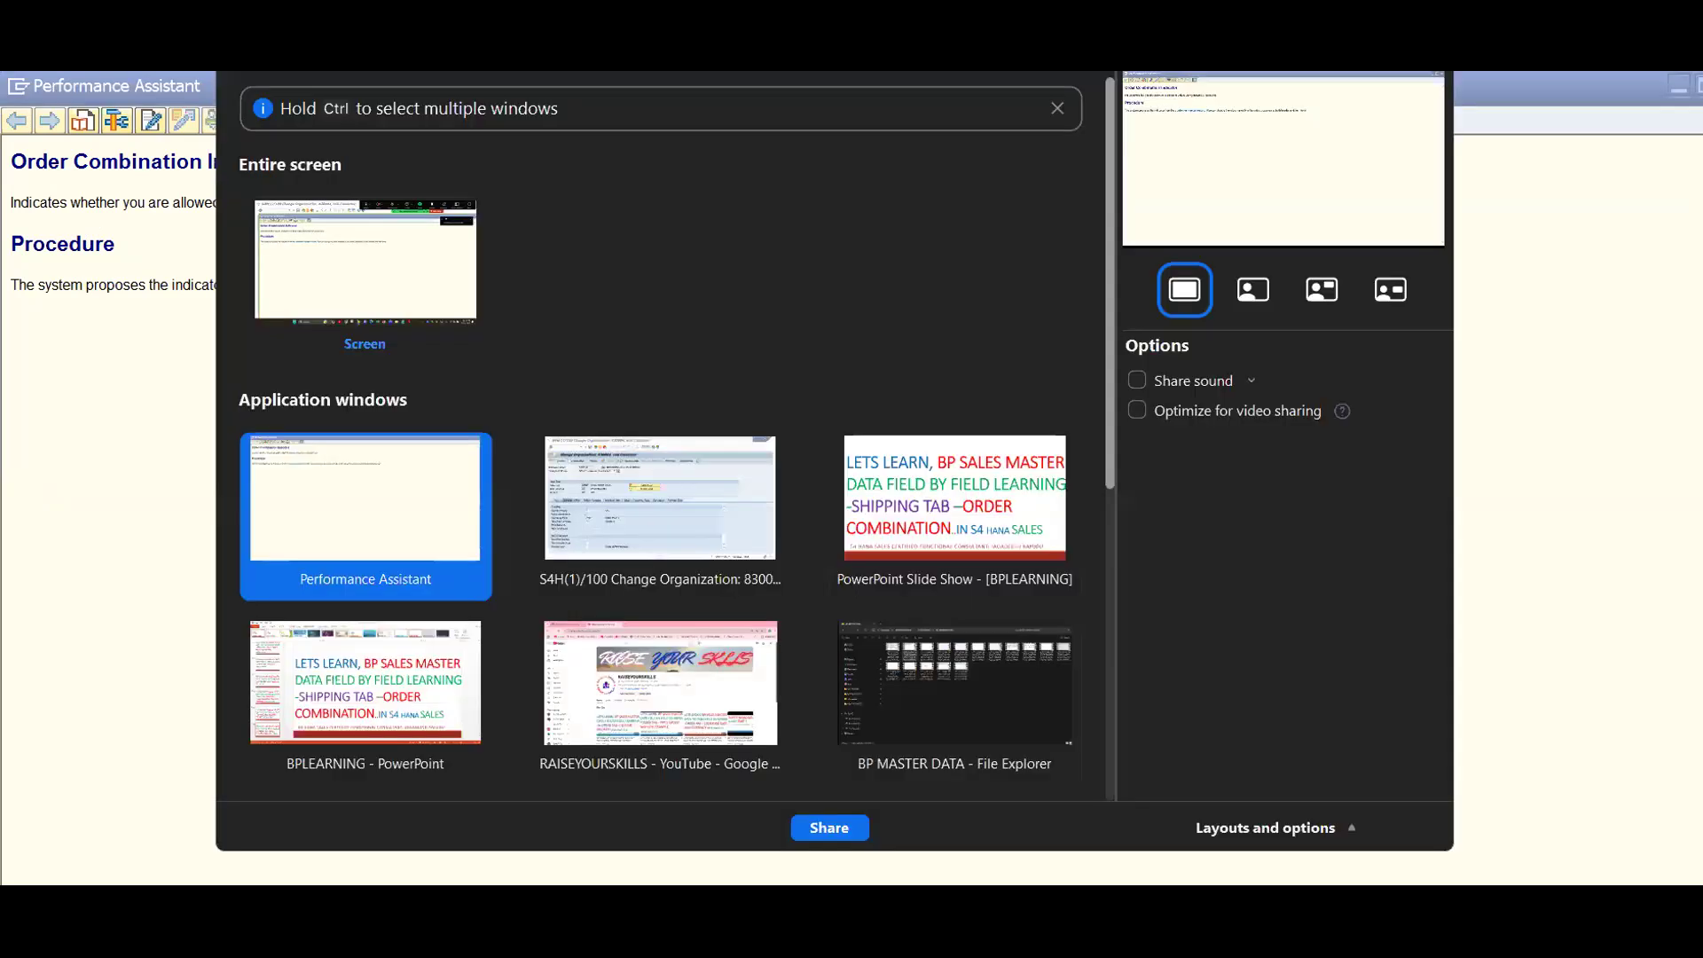
key(Escape)
key(Escape)
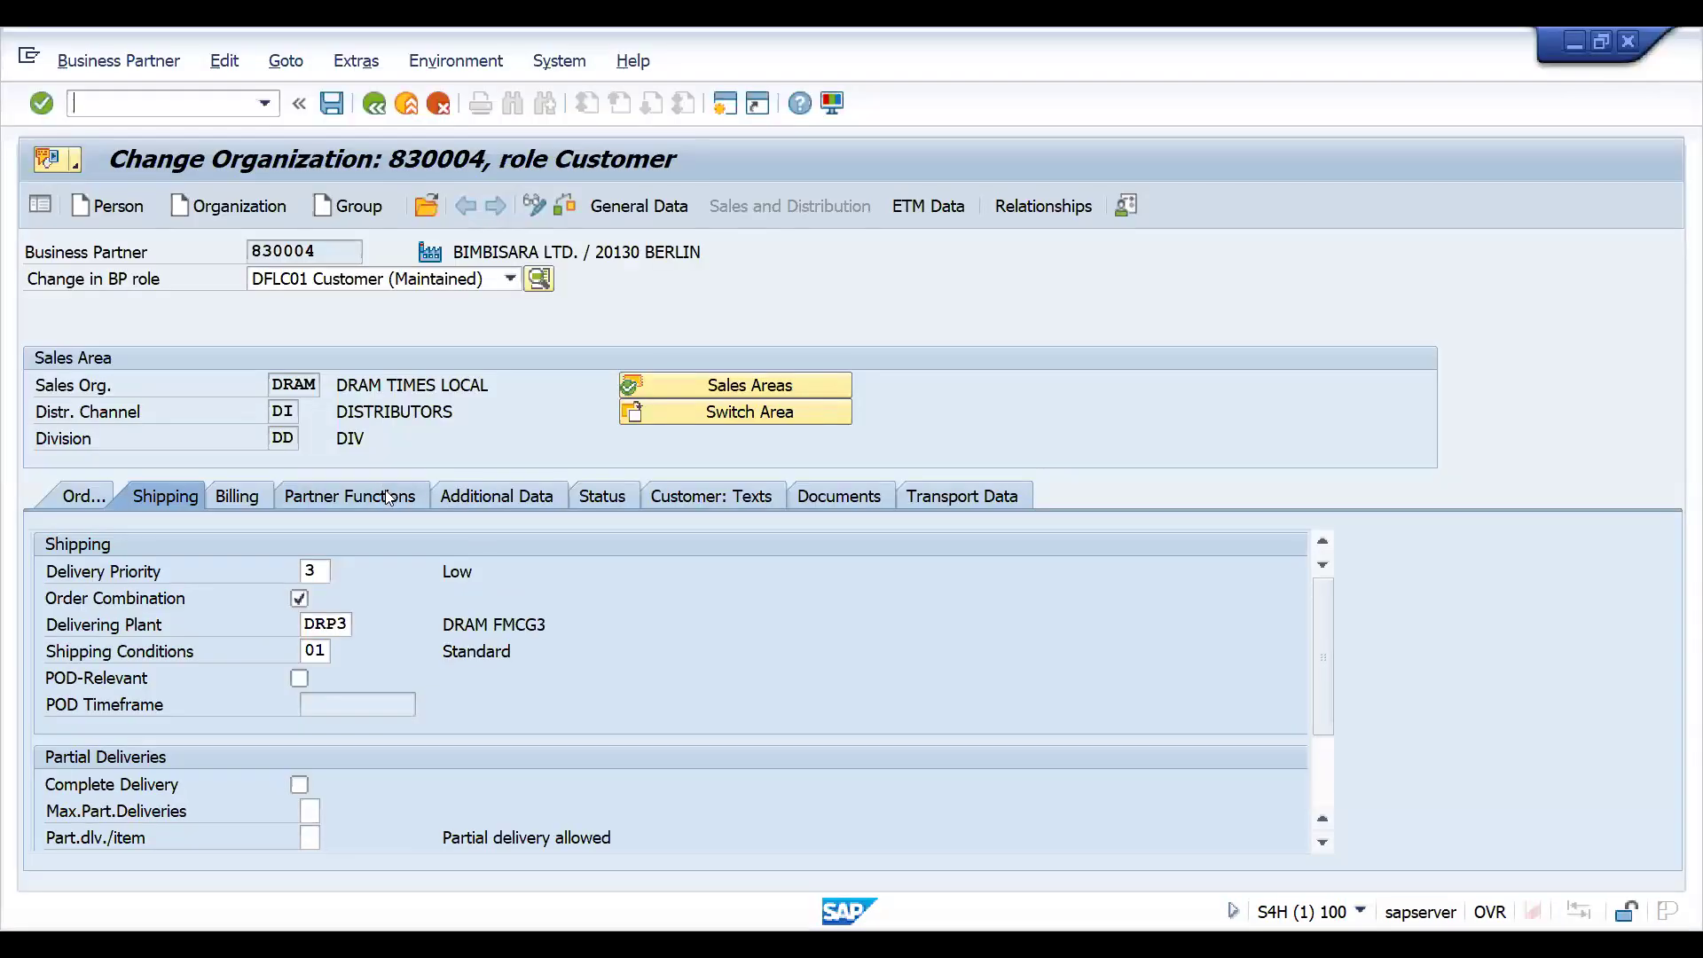
click(387, 499)
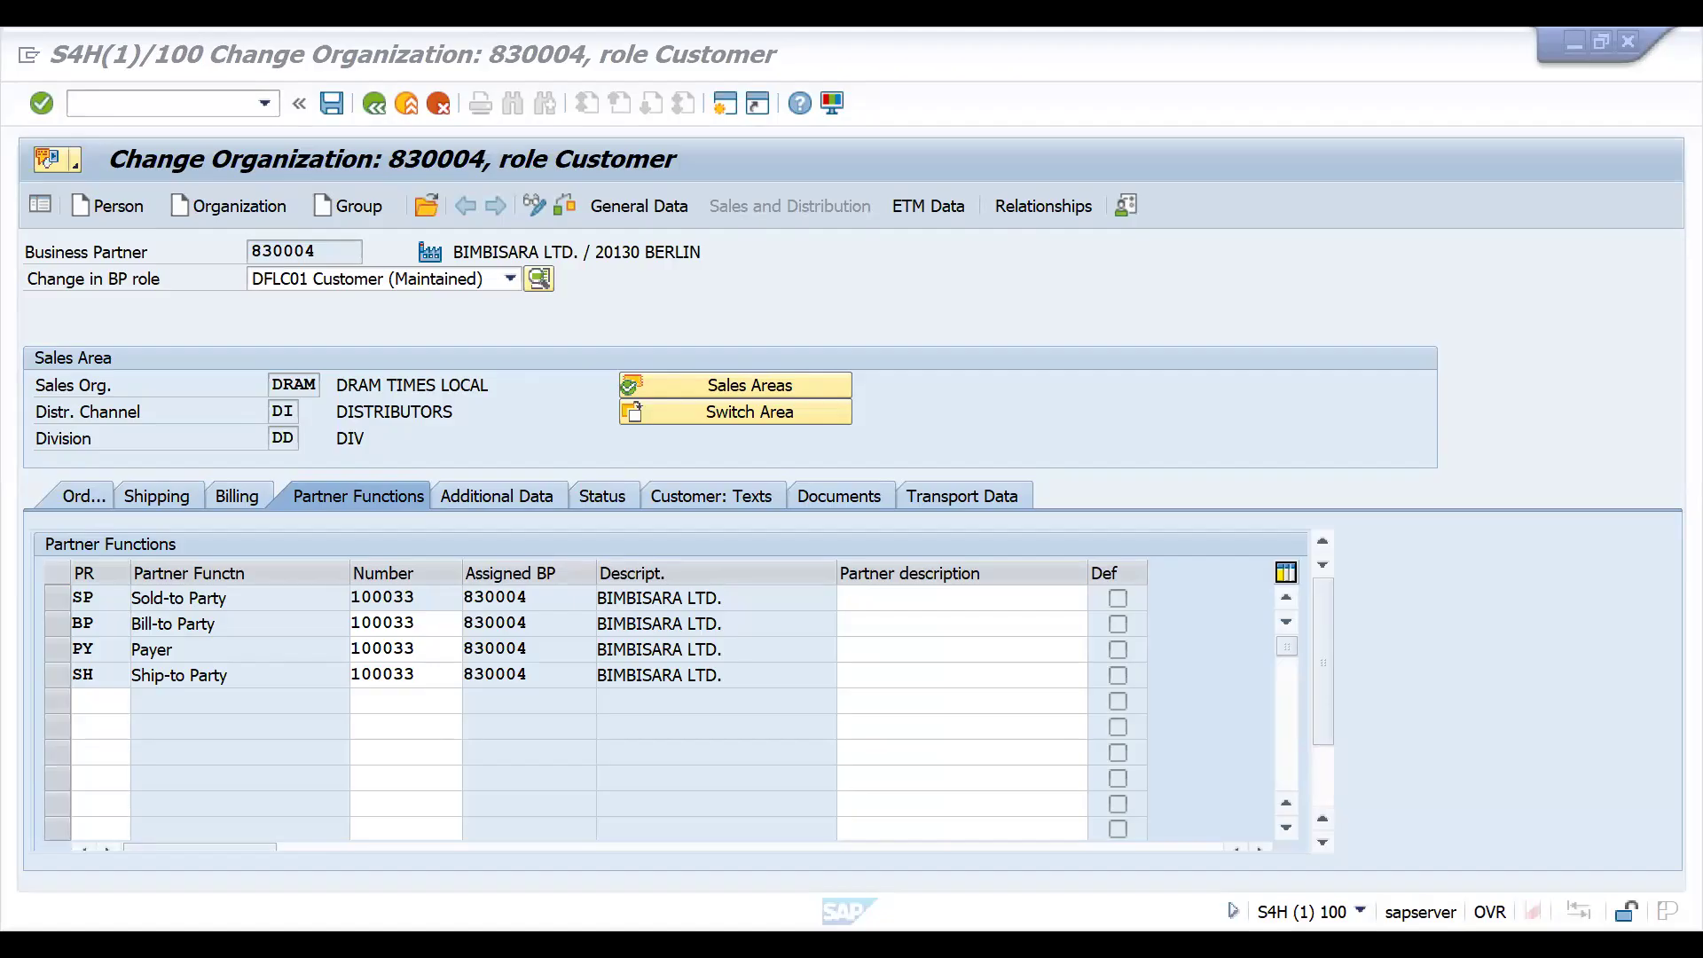
Switch to the CUSTOMER MASTER S4 workbook in Excel and enter SHIPPING POINT in O18 and SHIPTO PARTY in O19
key(alt+Tab)
click(1114, 618)
text(SH)
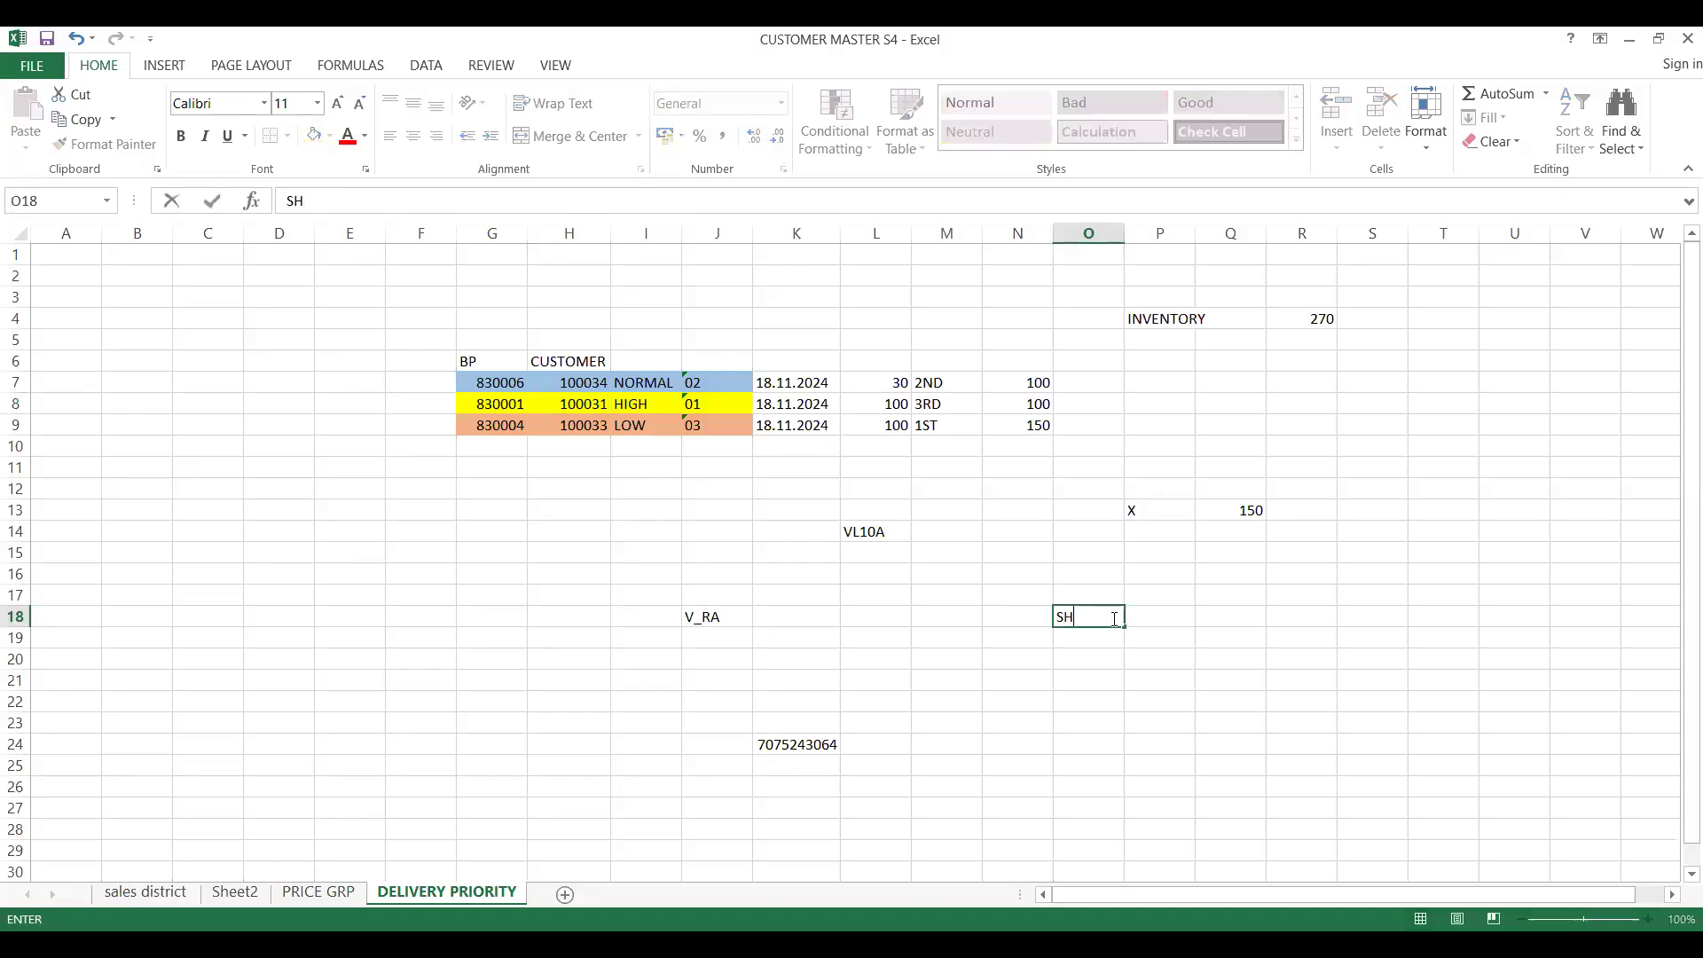
text(IPPING POINT)
key(Return)
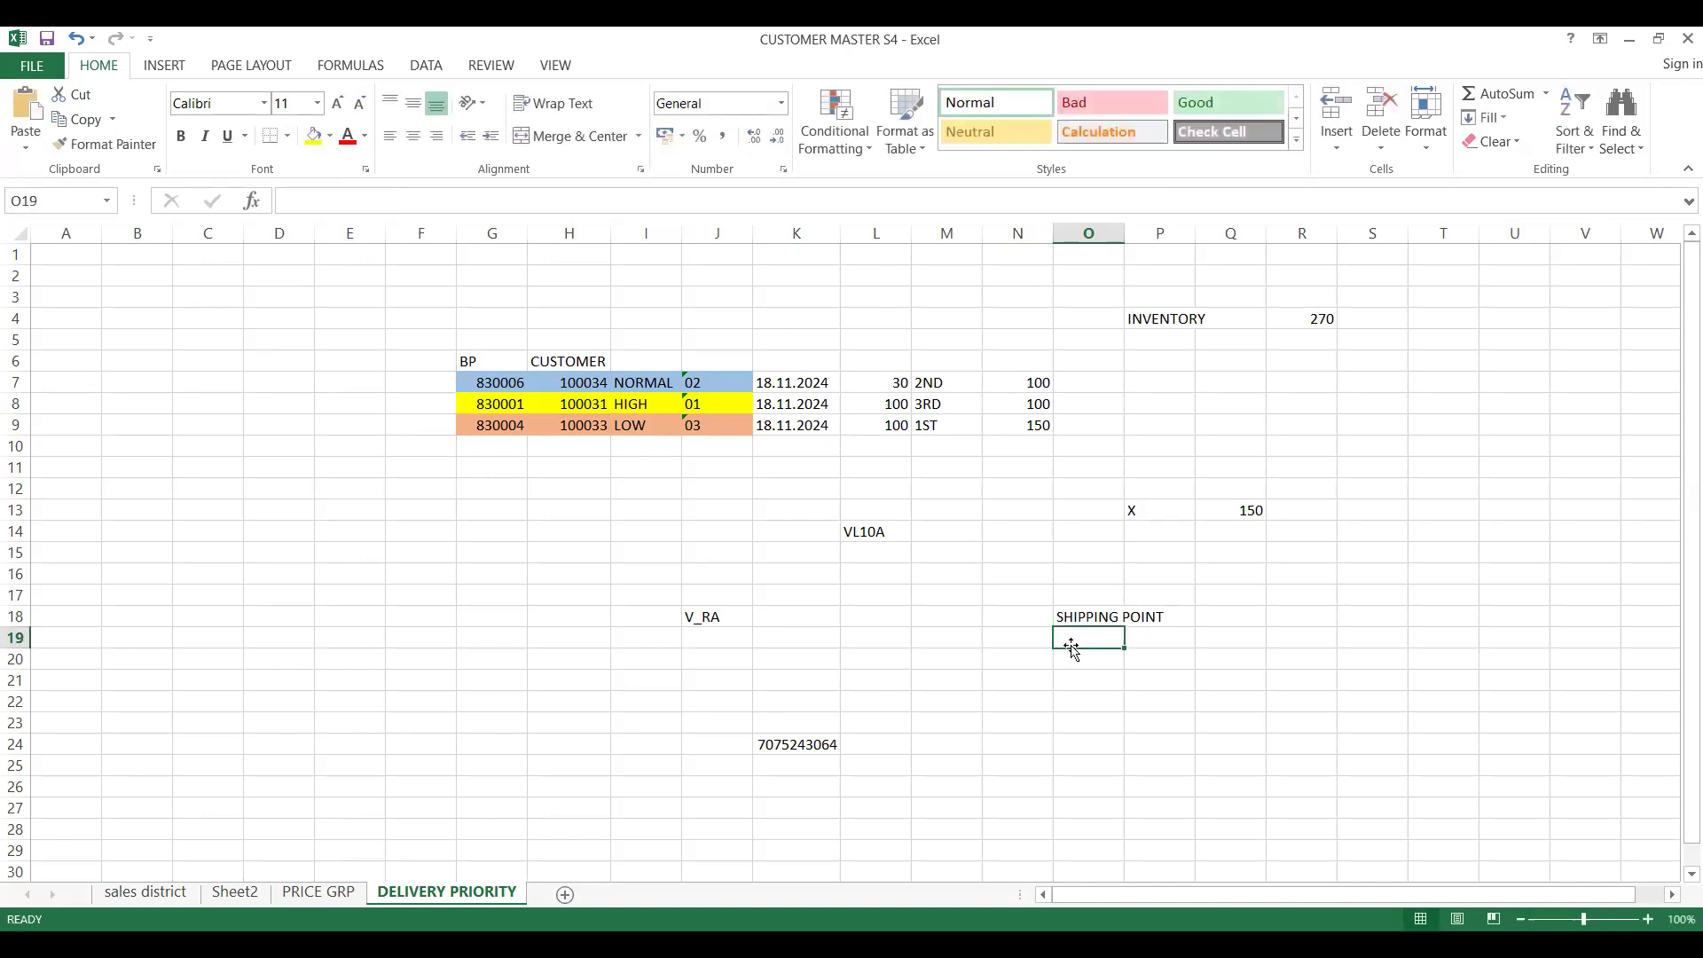
text(SHIPTO PARTY)
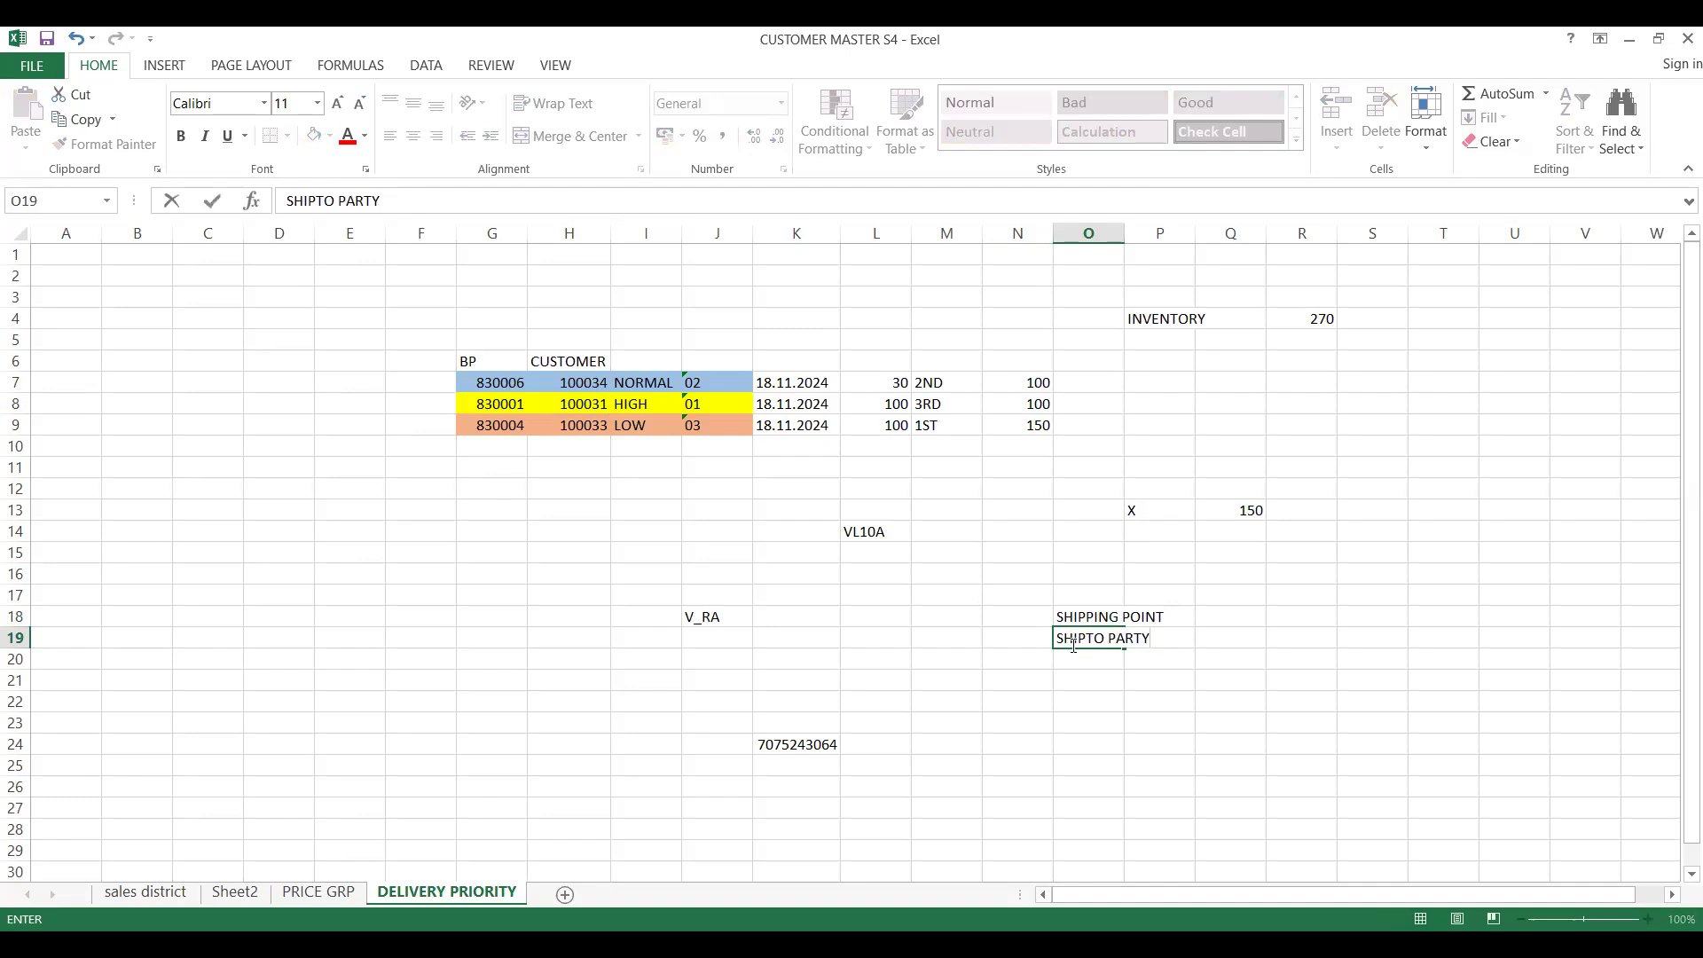
key(Return)
Extend the list with INCO TERMS in O20 and SALES ORG in O21
text(INCO TERO)
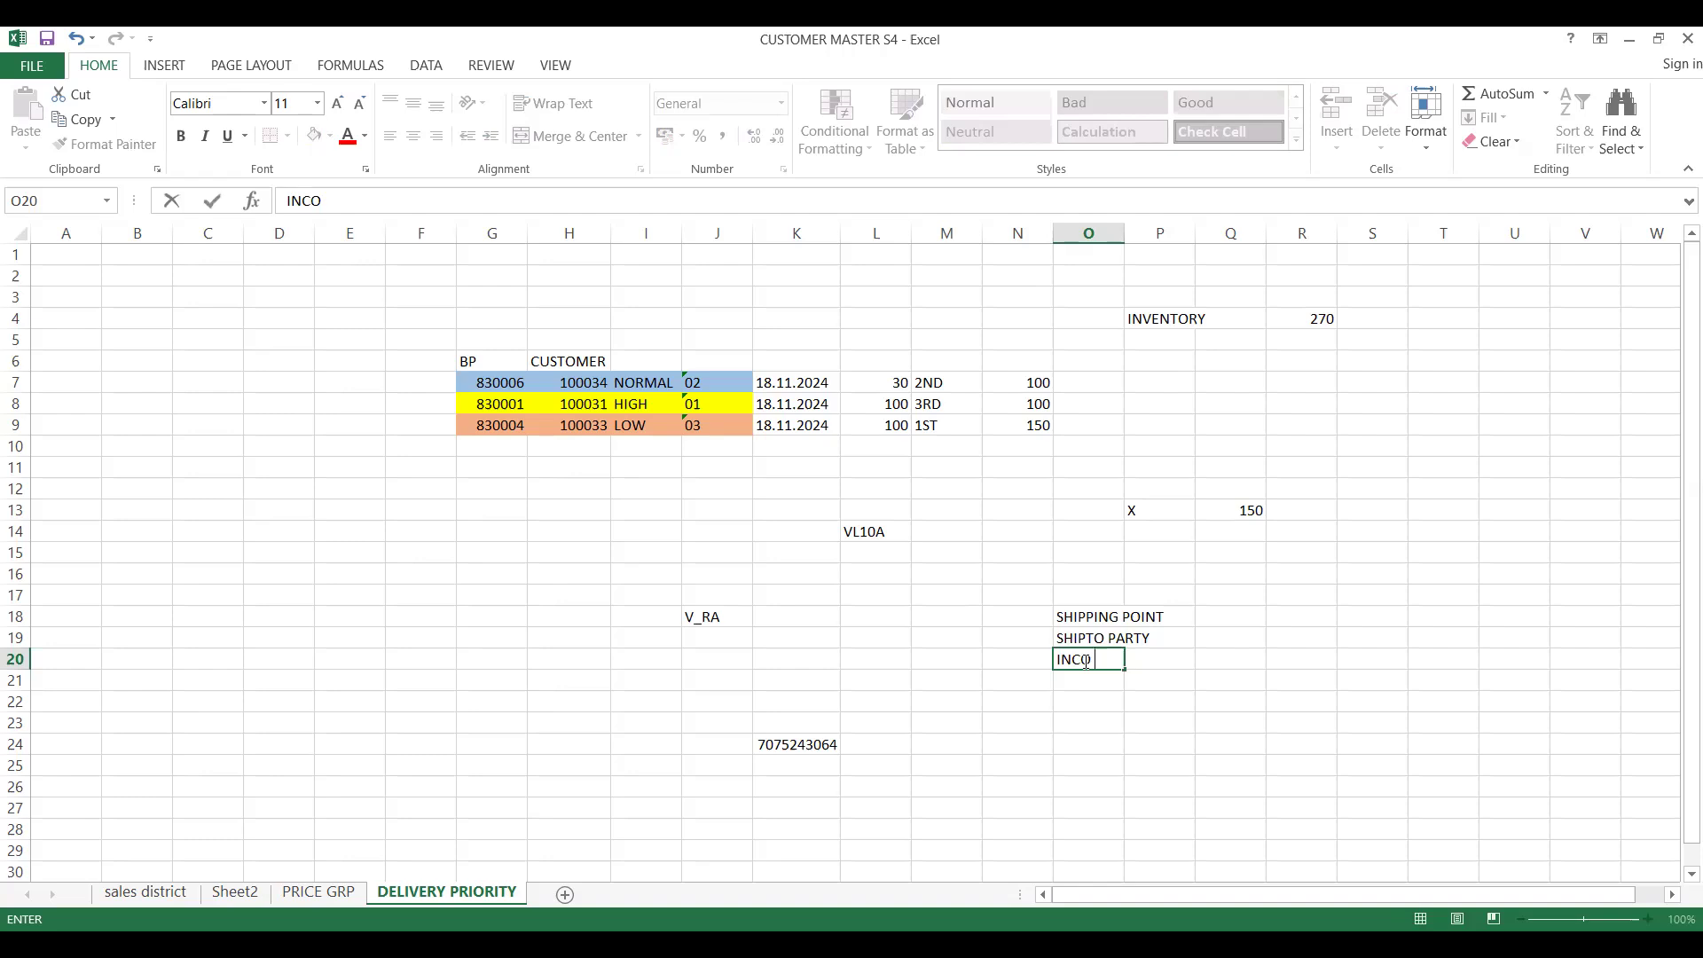
key(BackSpace)
text(MS)
key(Return)
text(SALES ORG)
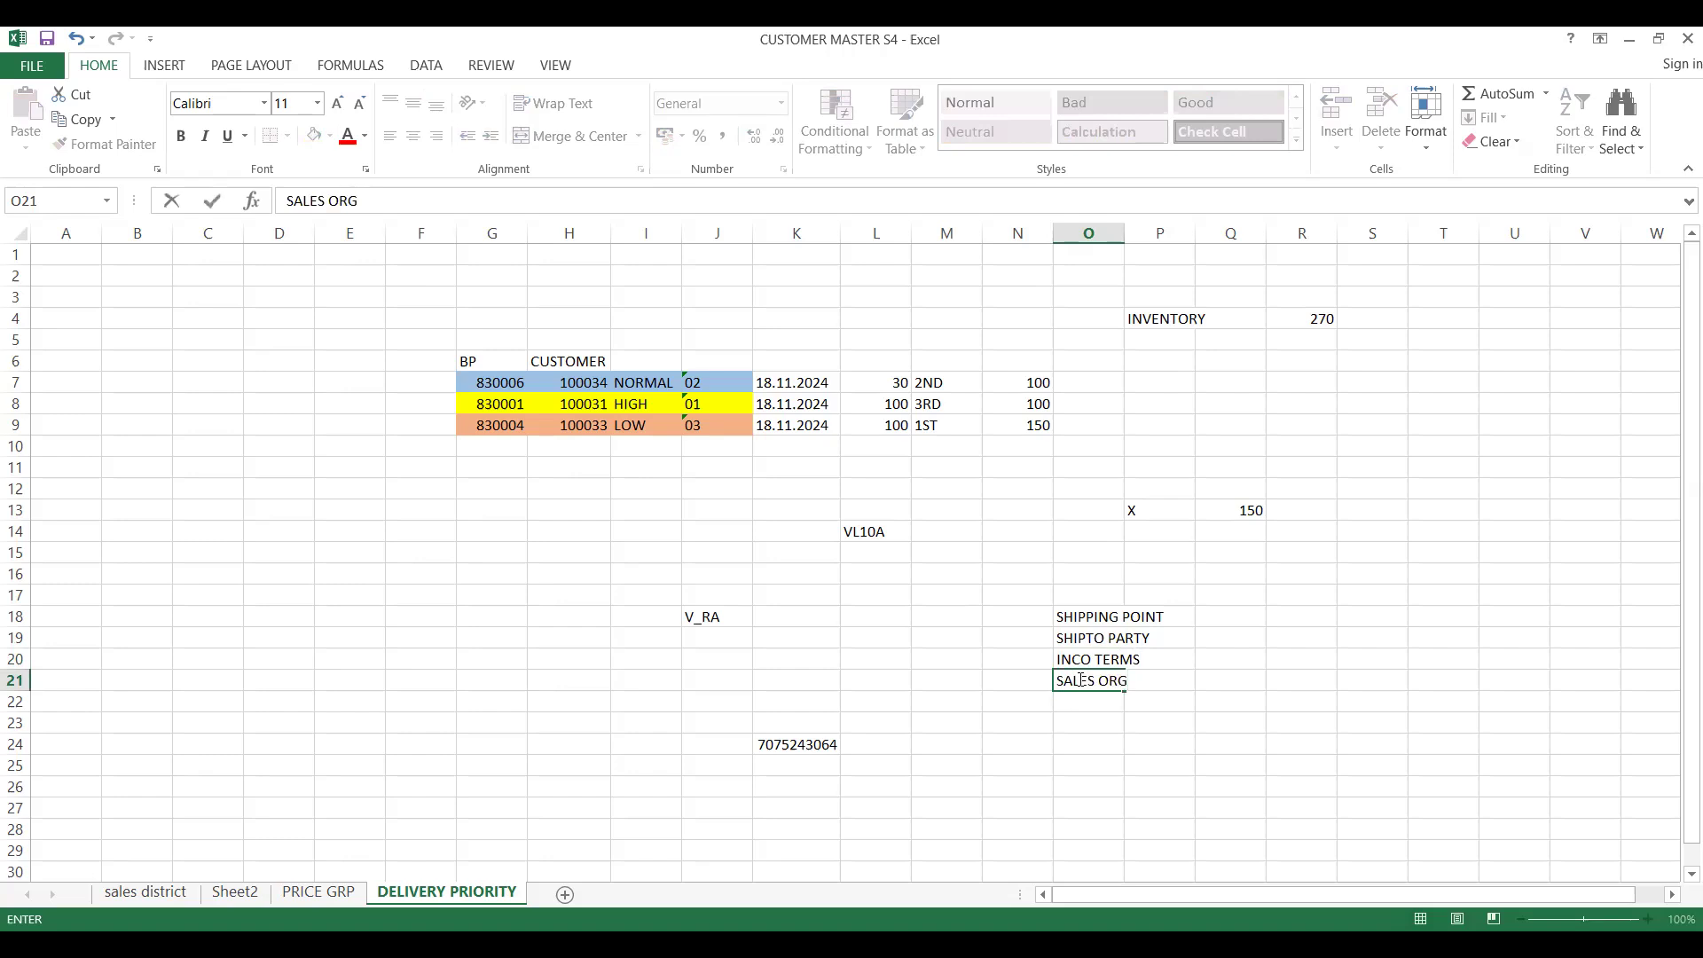
key(Return)
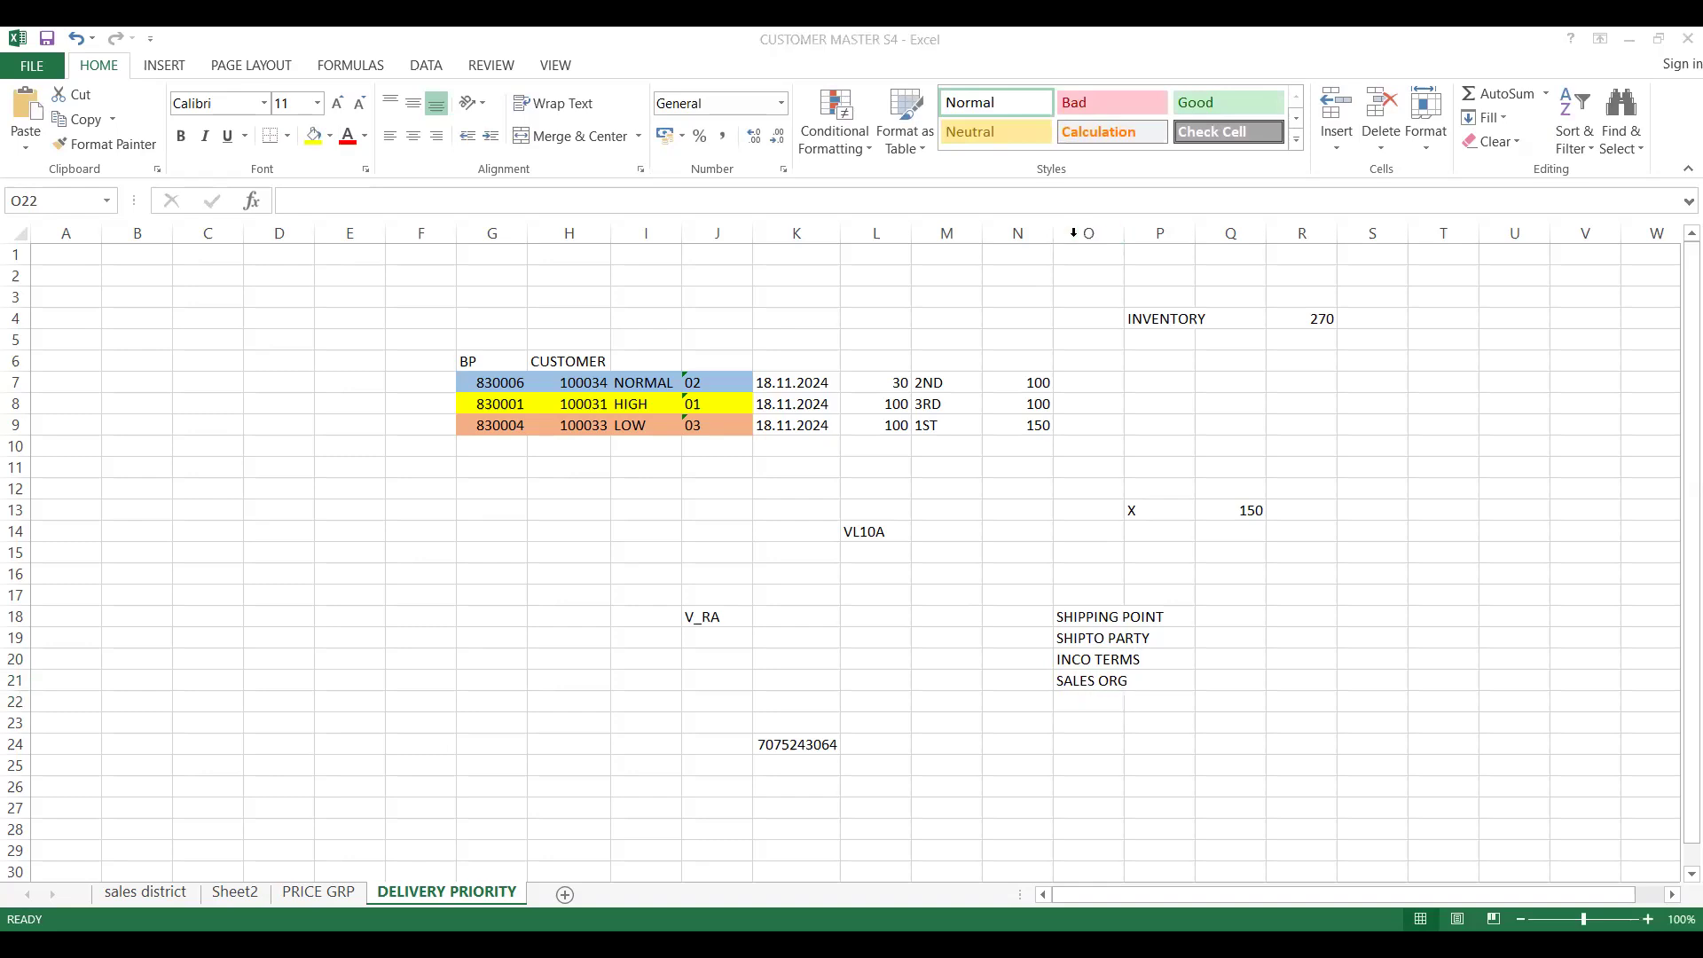
Switch back to SAP, return to the customer's shipping data and save the business partner
key(alt+Tab)
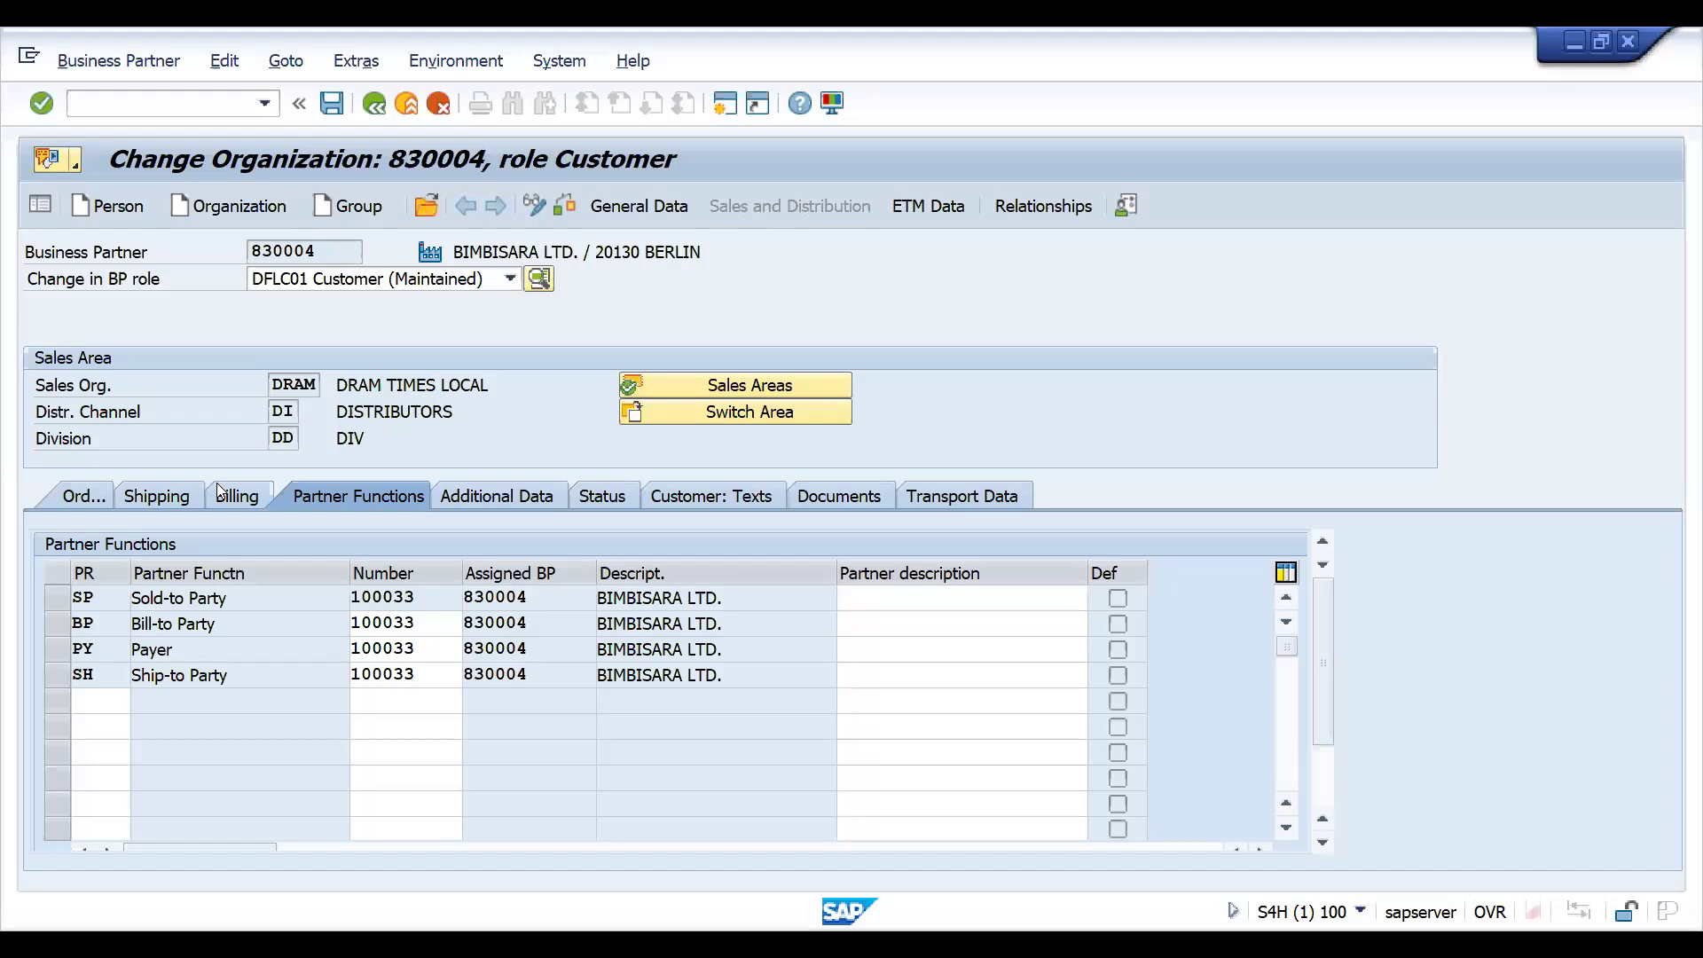
click(153, 496)
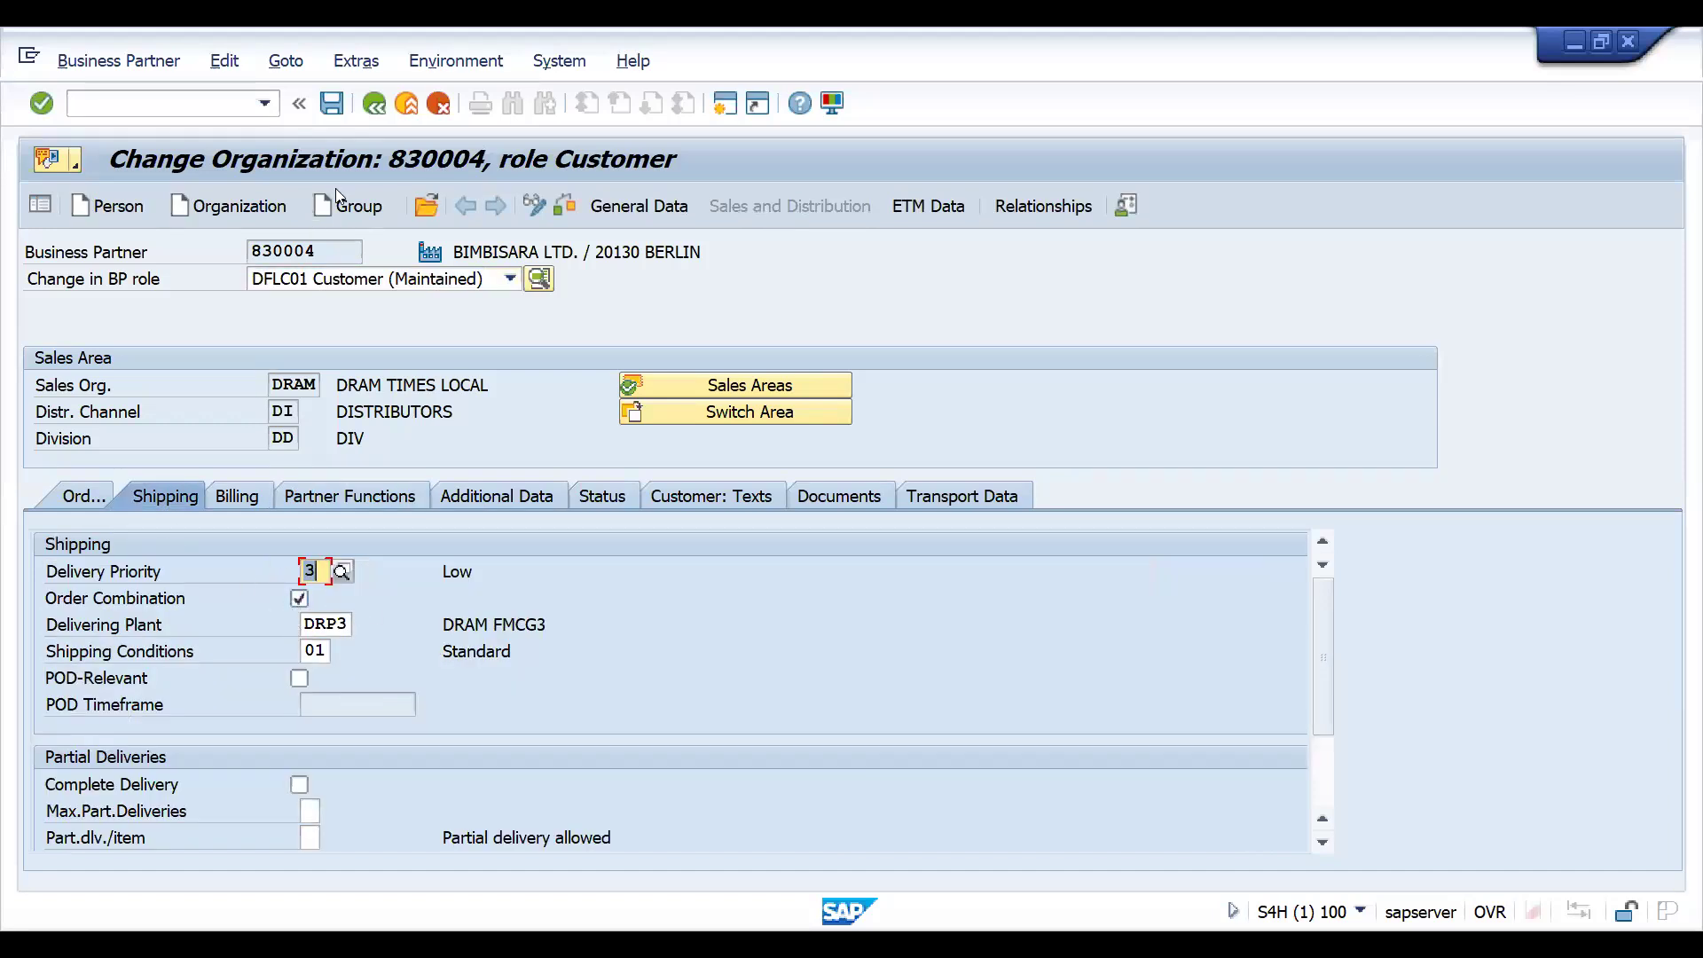
click(336, 109)
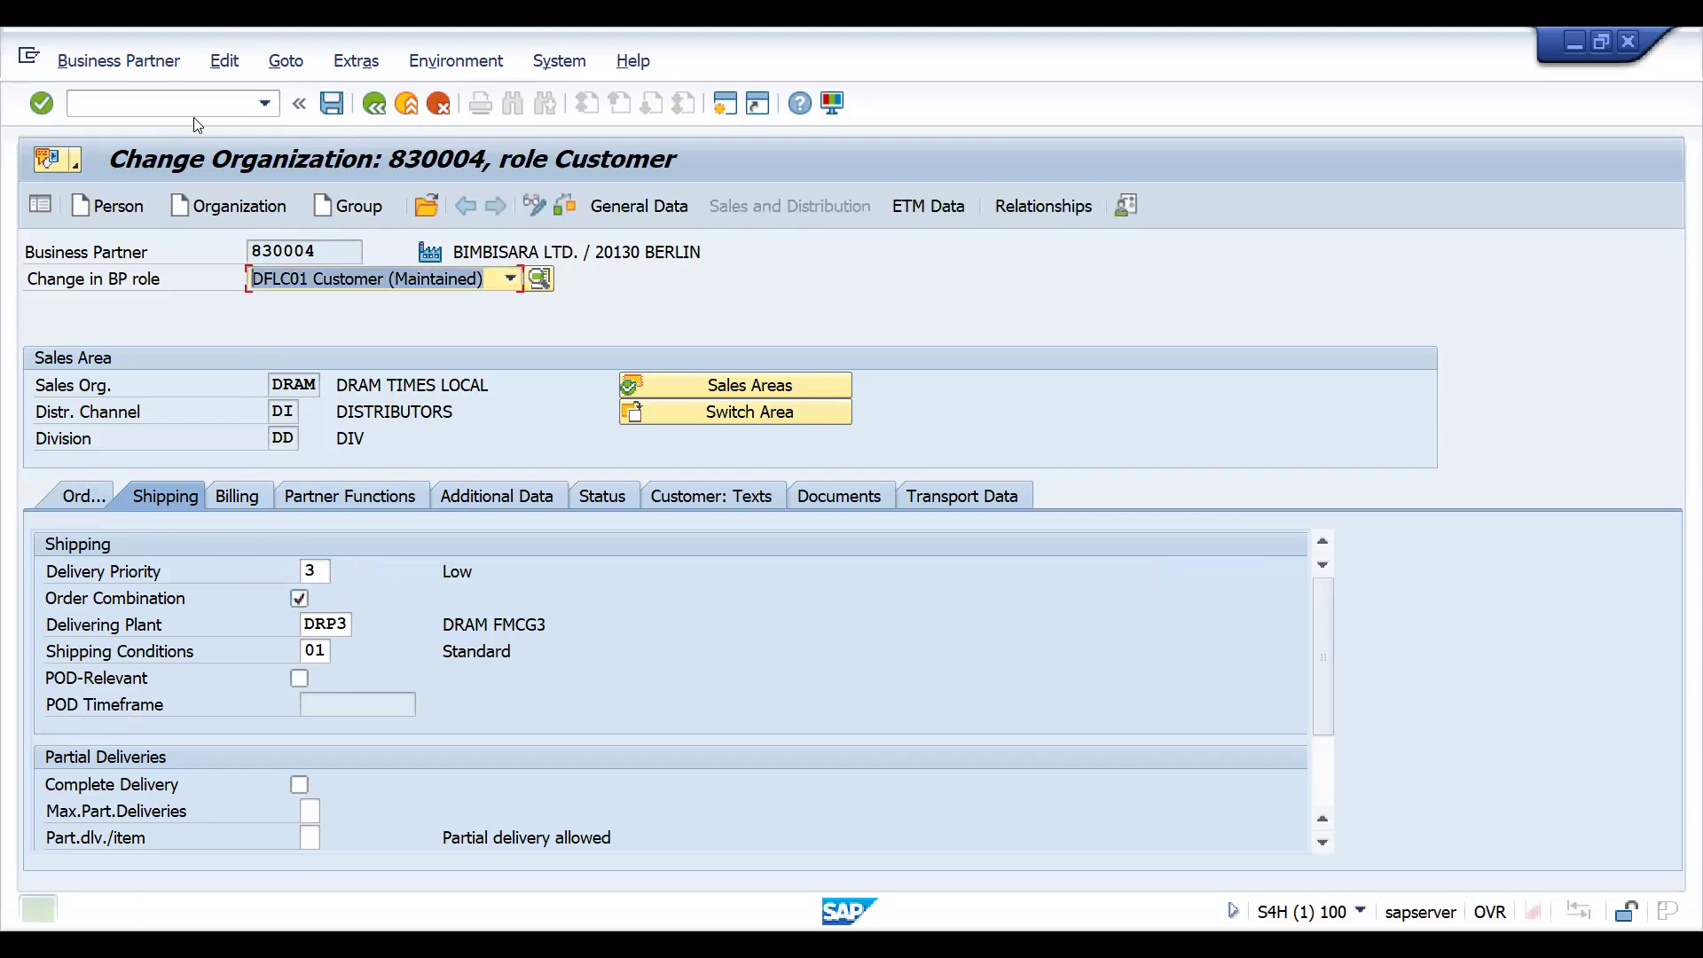
click(177, 98)
text(/)
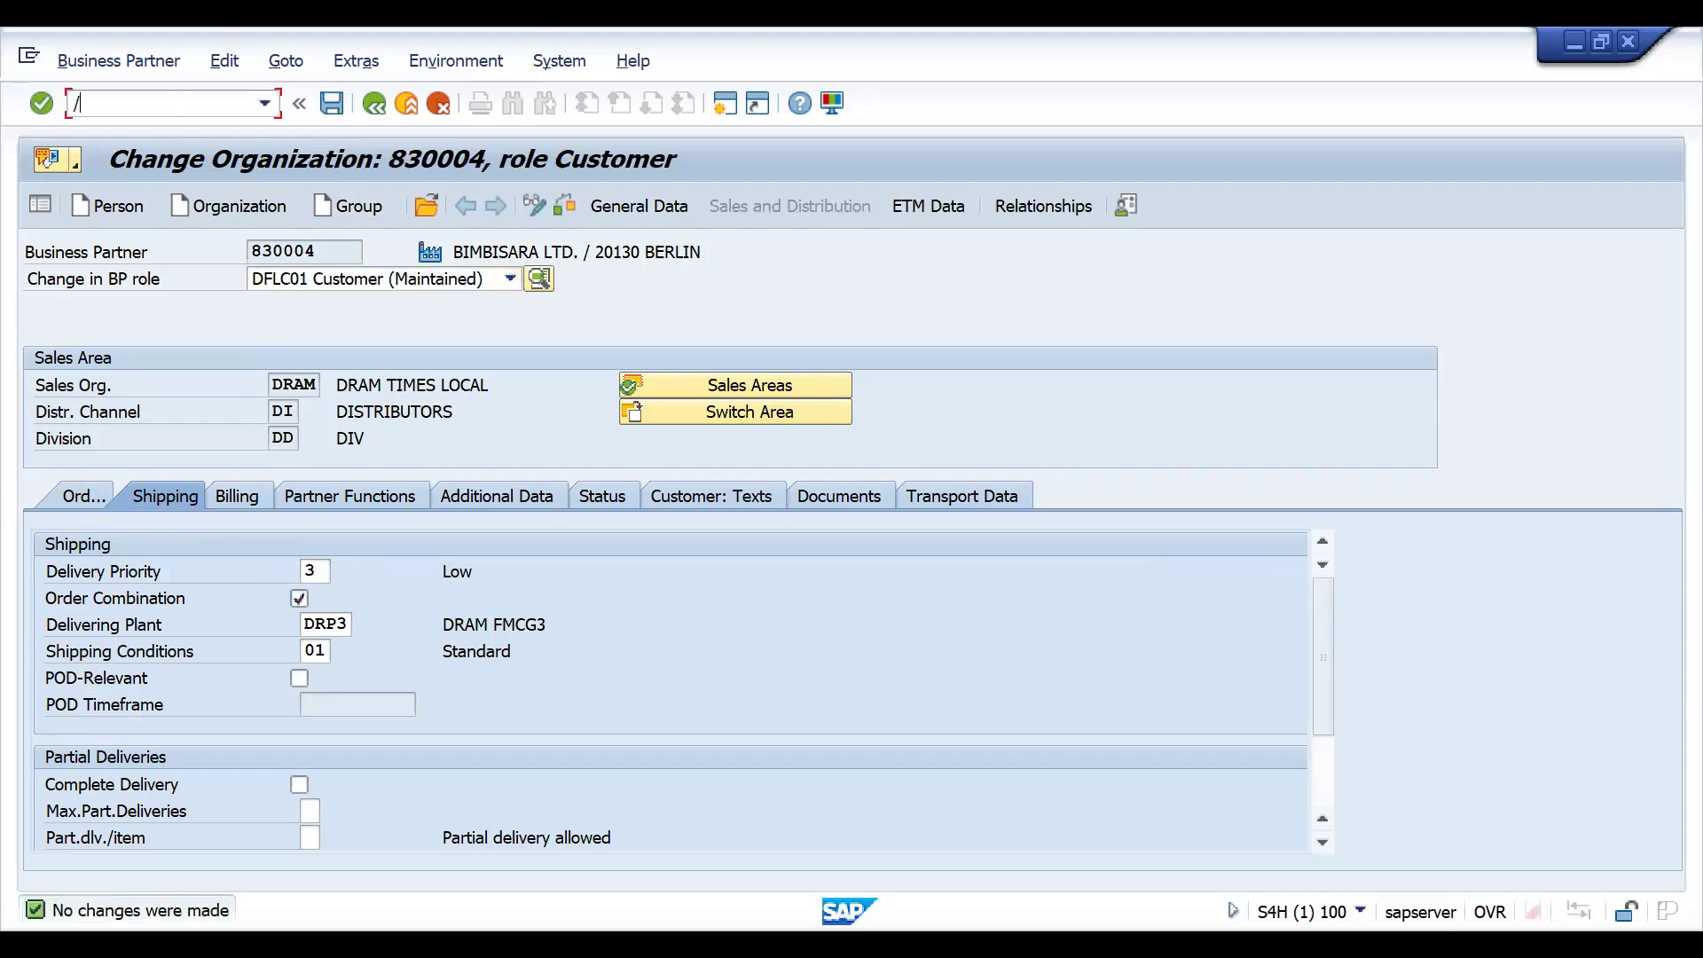
text(NVA)
key(BackSpace)
key(BackSpace)
key(BackSpace)
key(BackSpace)
Look up the customer number in the partner functions and start creating a standard order of type DOR1
click(360, 494)
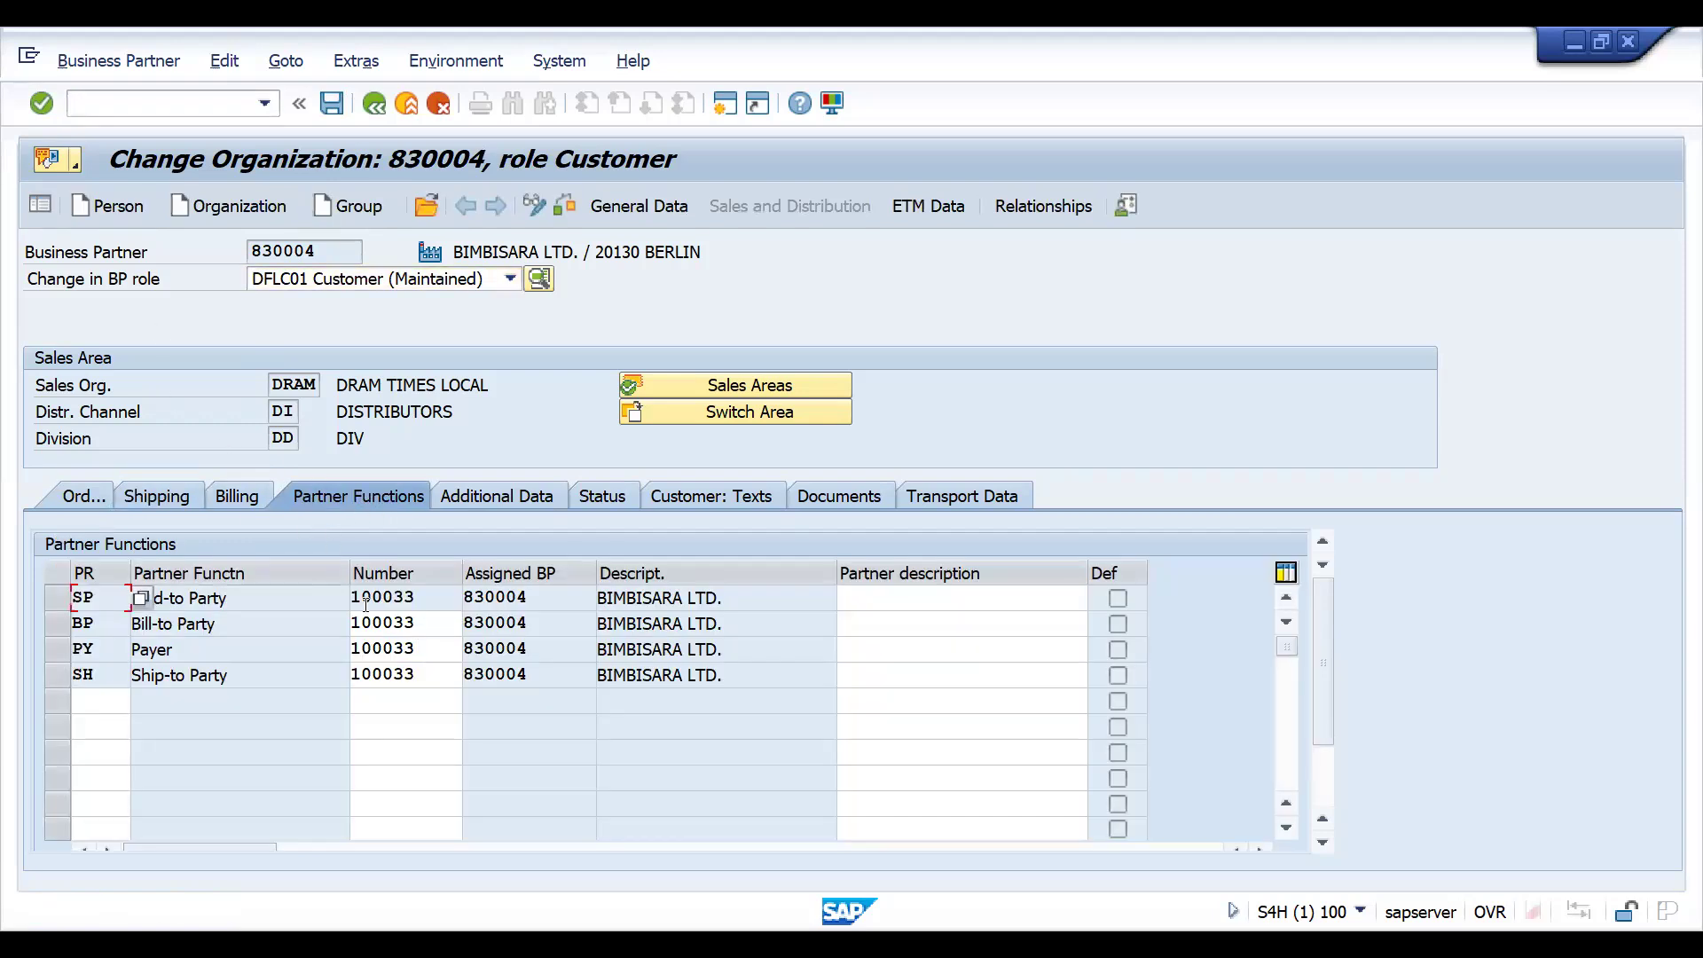
click(422, 630)
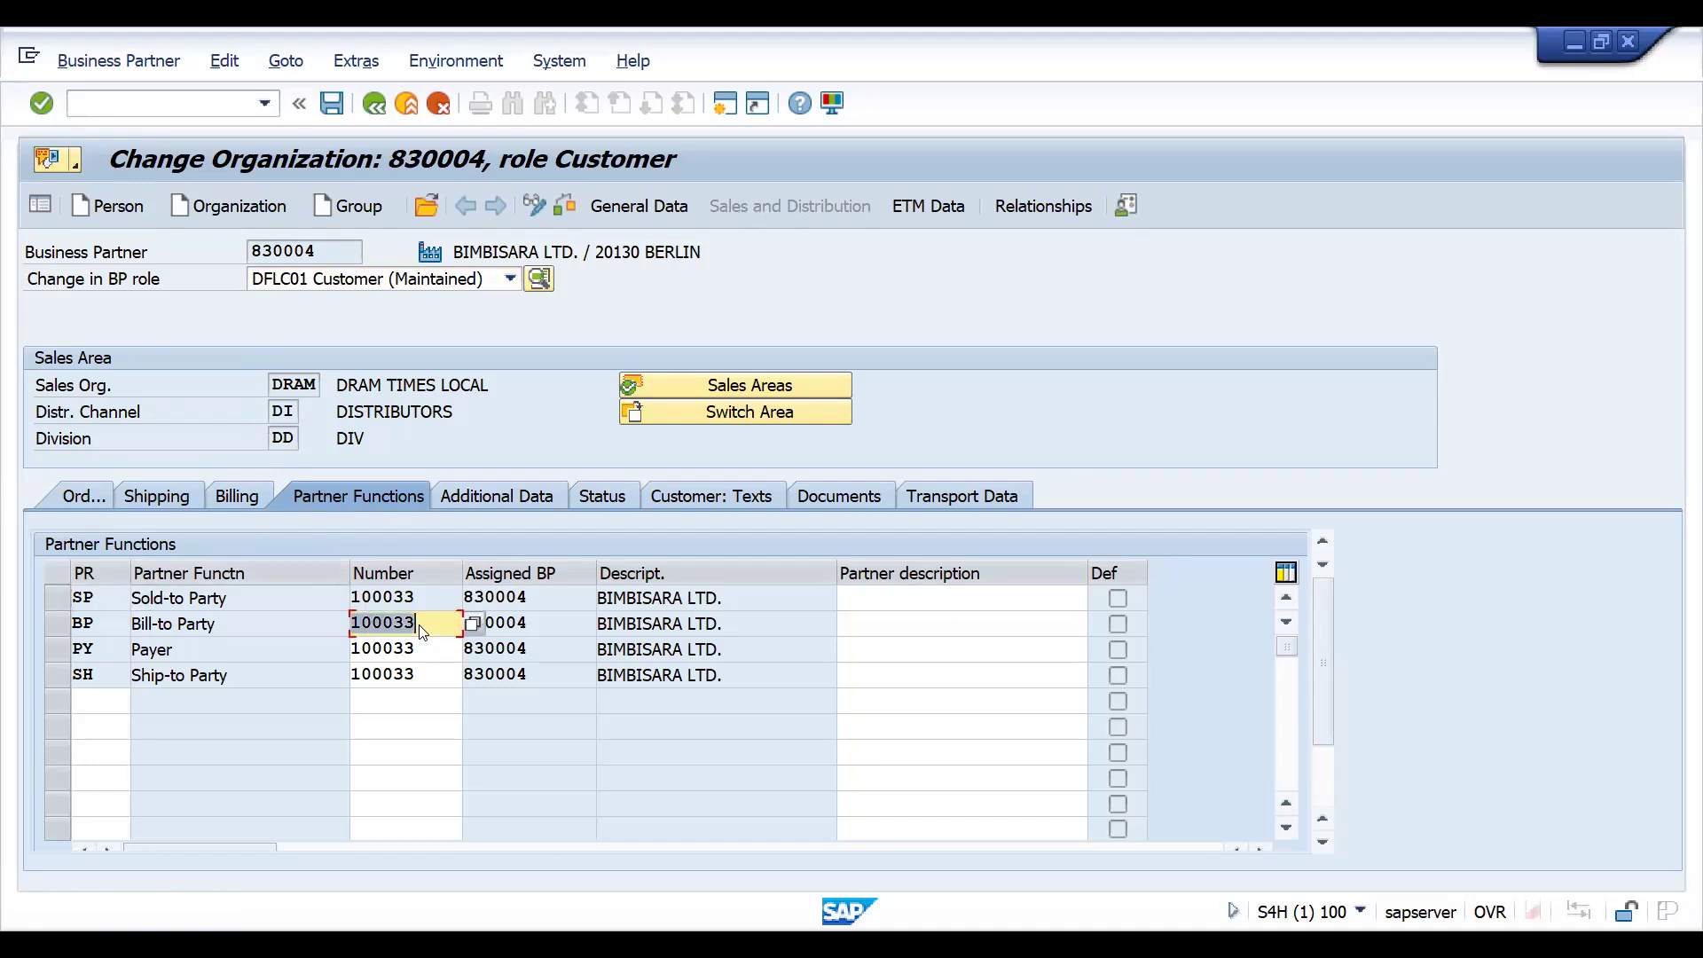
click(192, 101)
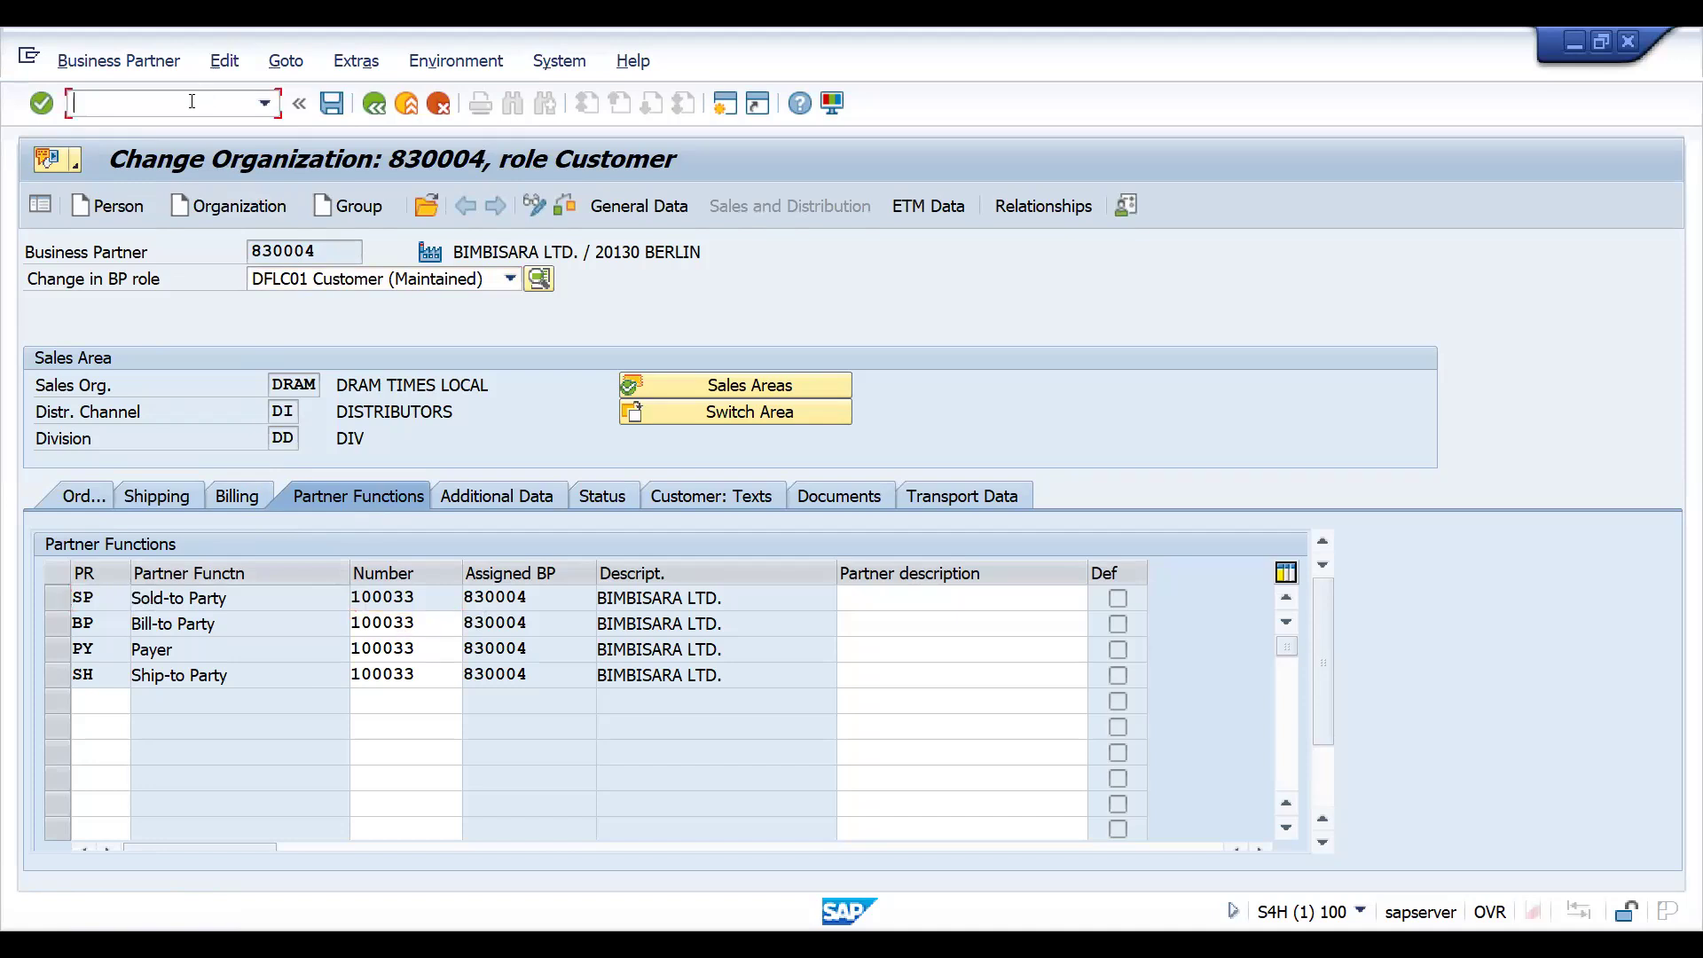
text(/)
text(nxd03)
key(Return)
key(Return)
Enter the sold-to party's customer number and the customer reference ORDERCOMBINATIONTEST in the order
text(100033)
key(Return)
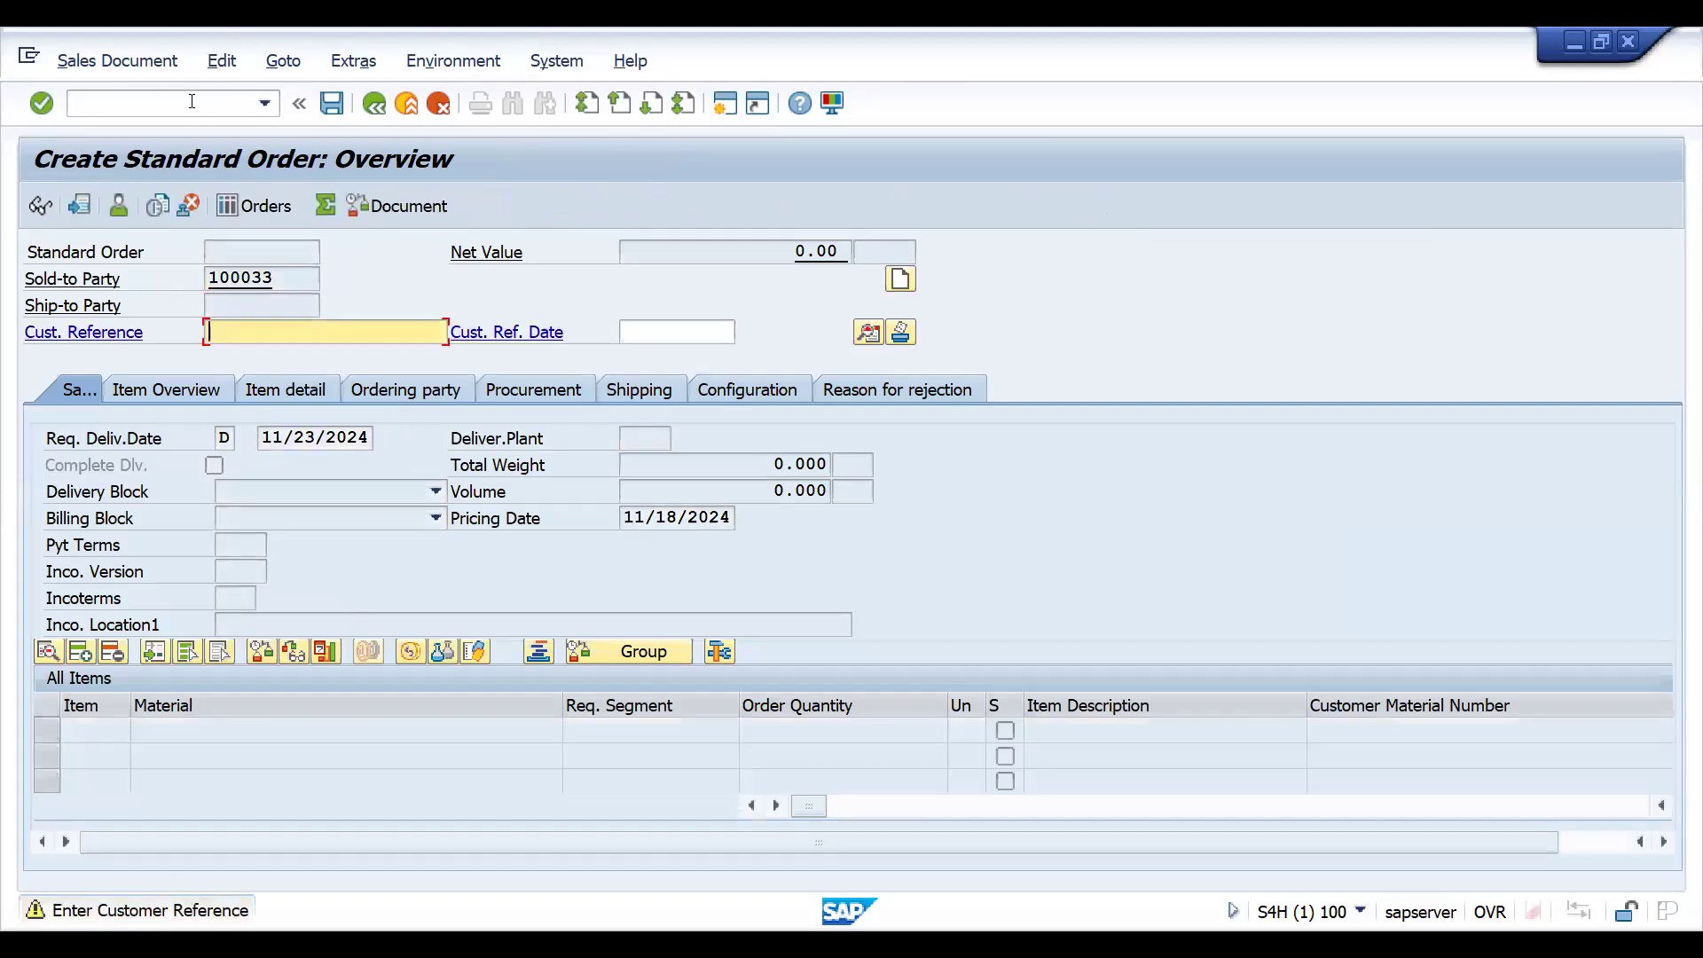
text(ORDERCOMBINATIOIN)
key(BackSpace)
key(BackSpace)
key(BackSpace)
text(ONTEST)
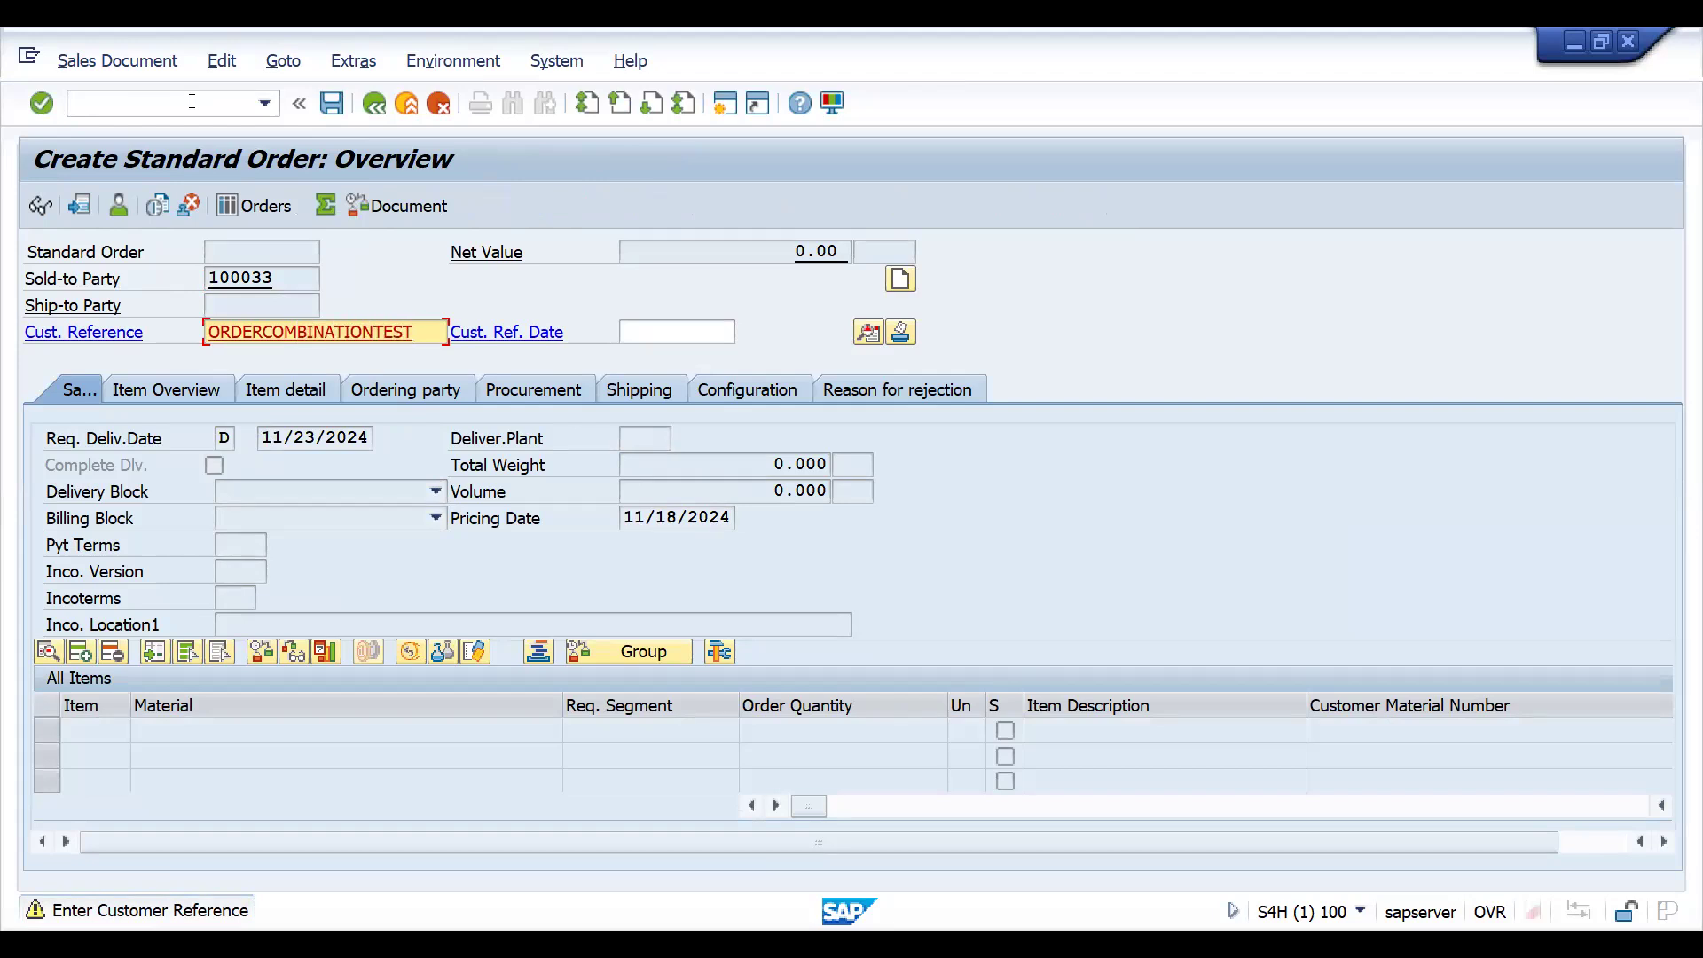
key(Return)
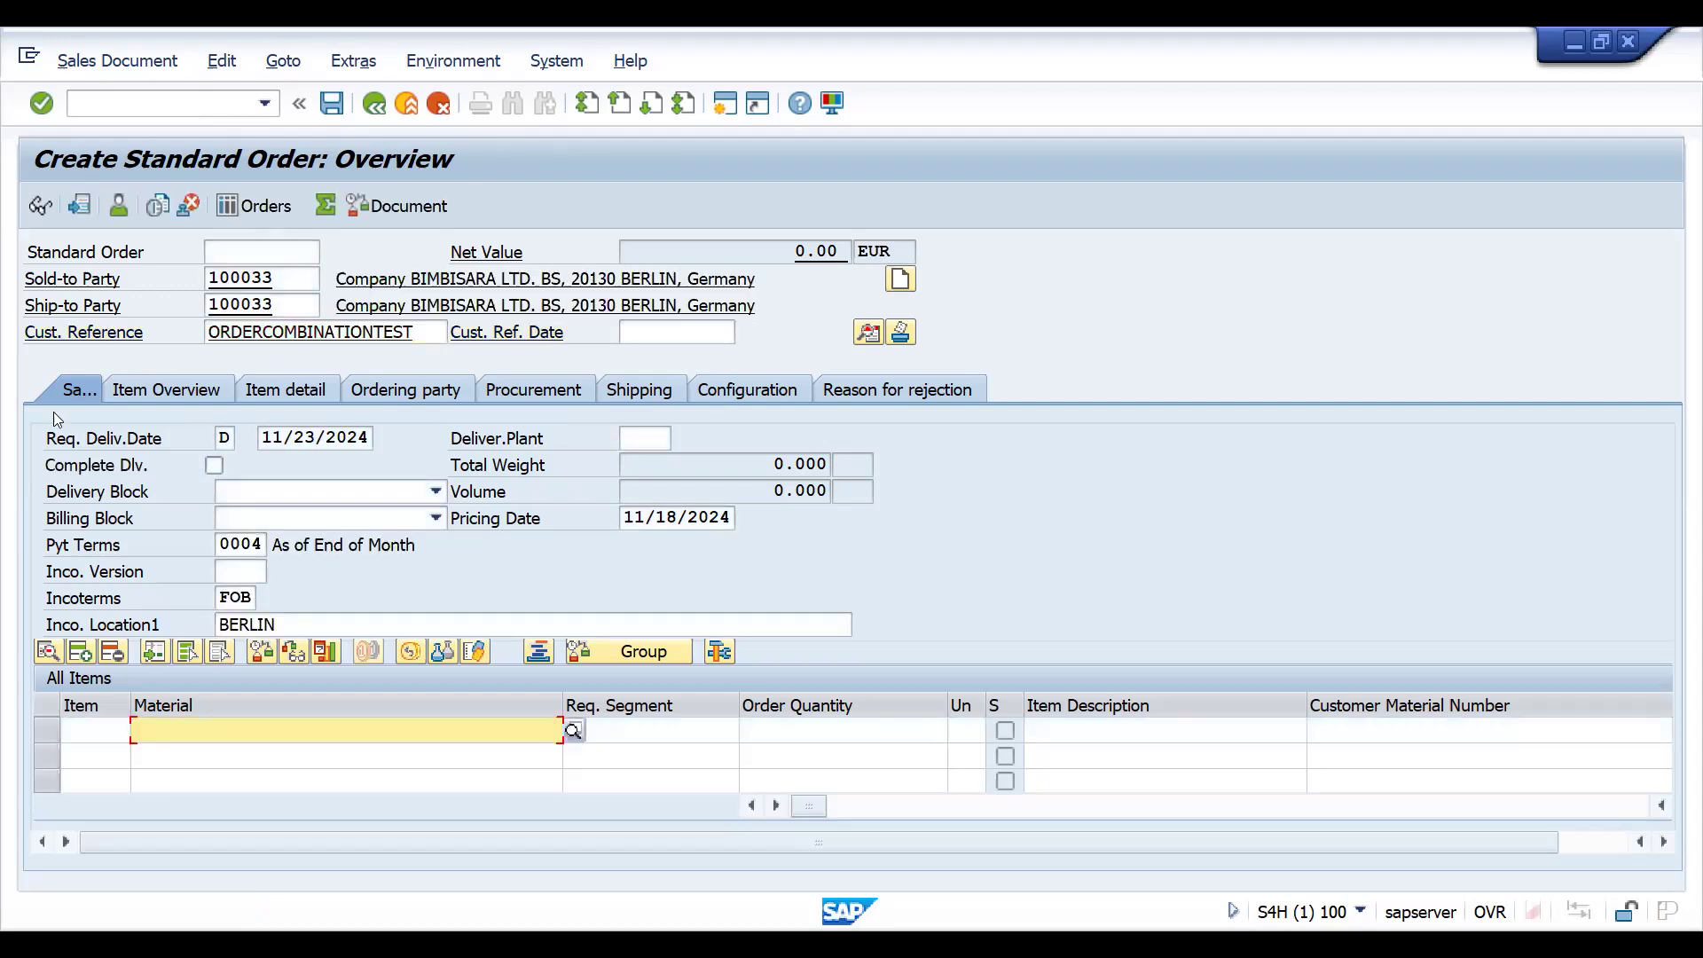
Add material 25893 with an order quantity of 10 as the first item
key(Down)
key(Tab)
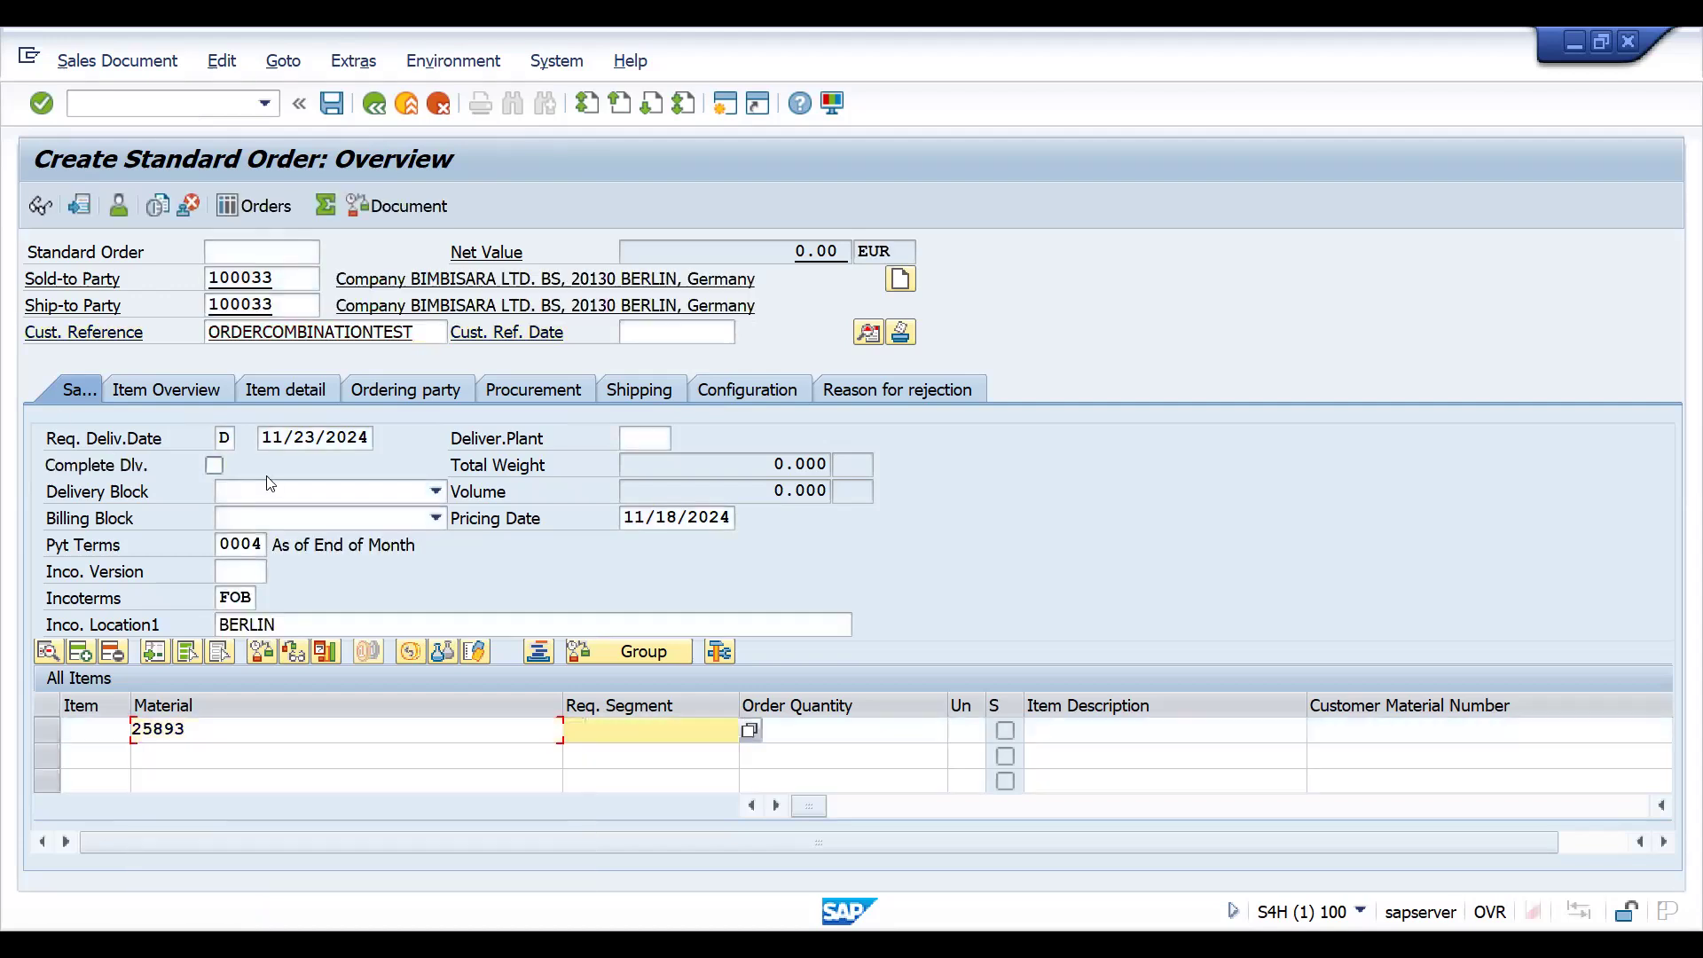
key(Tab)
text(10)
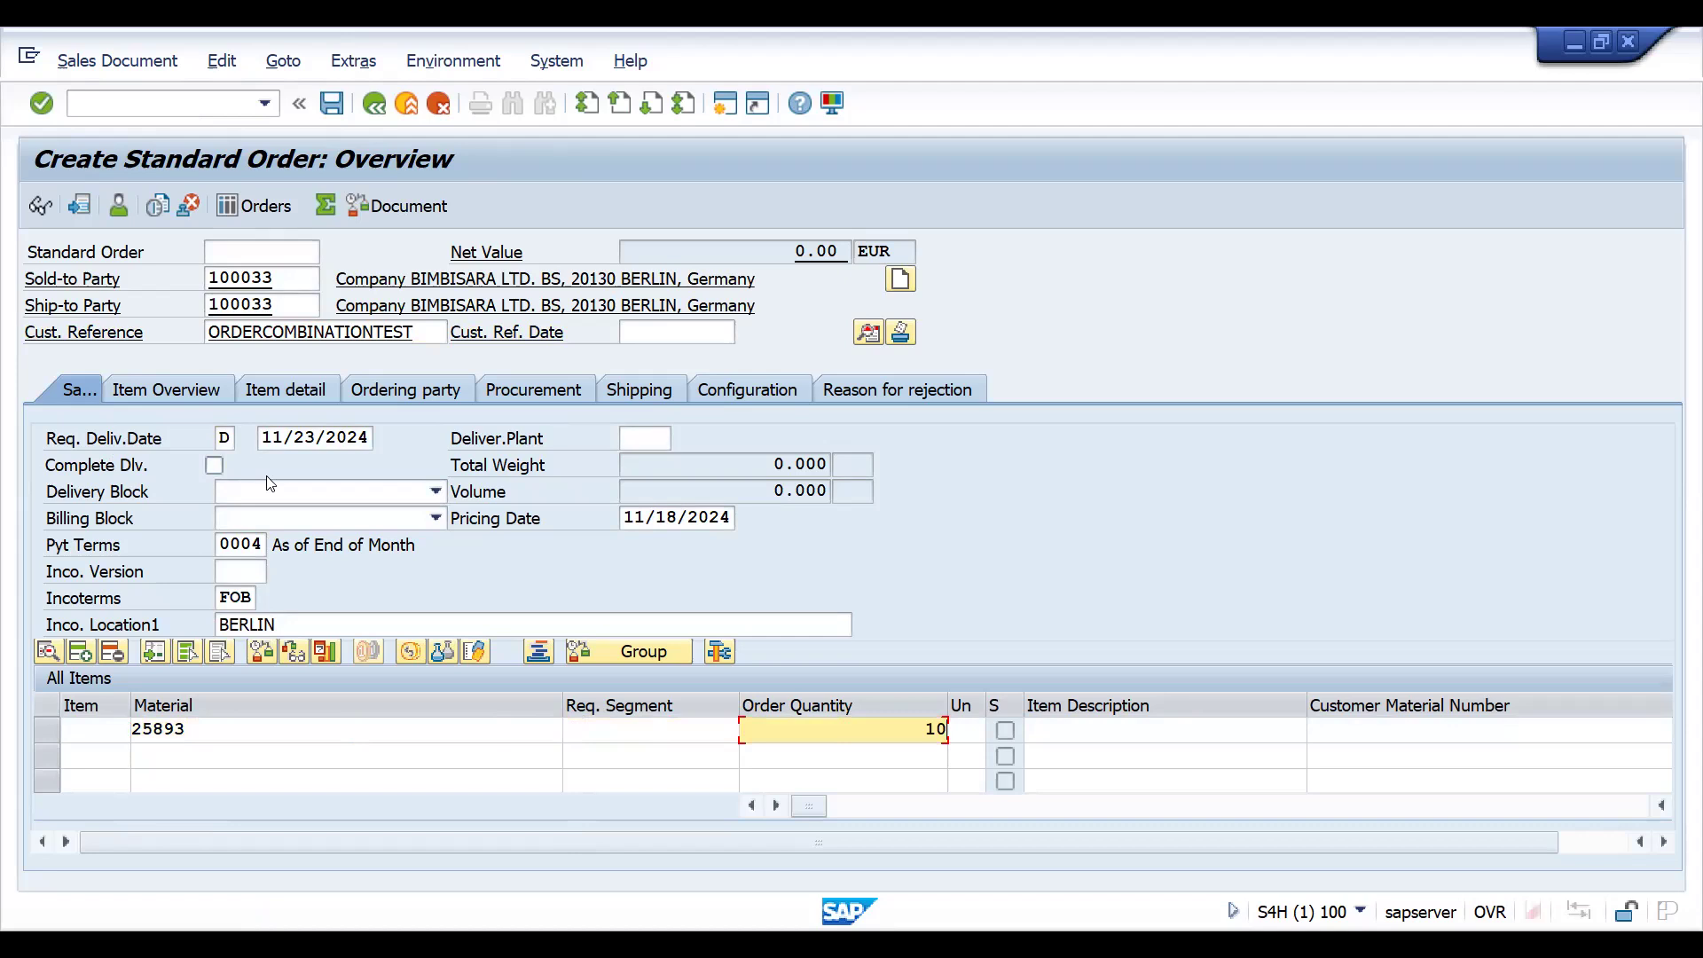
key(Return)
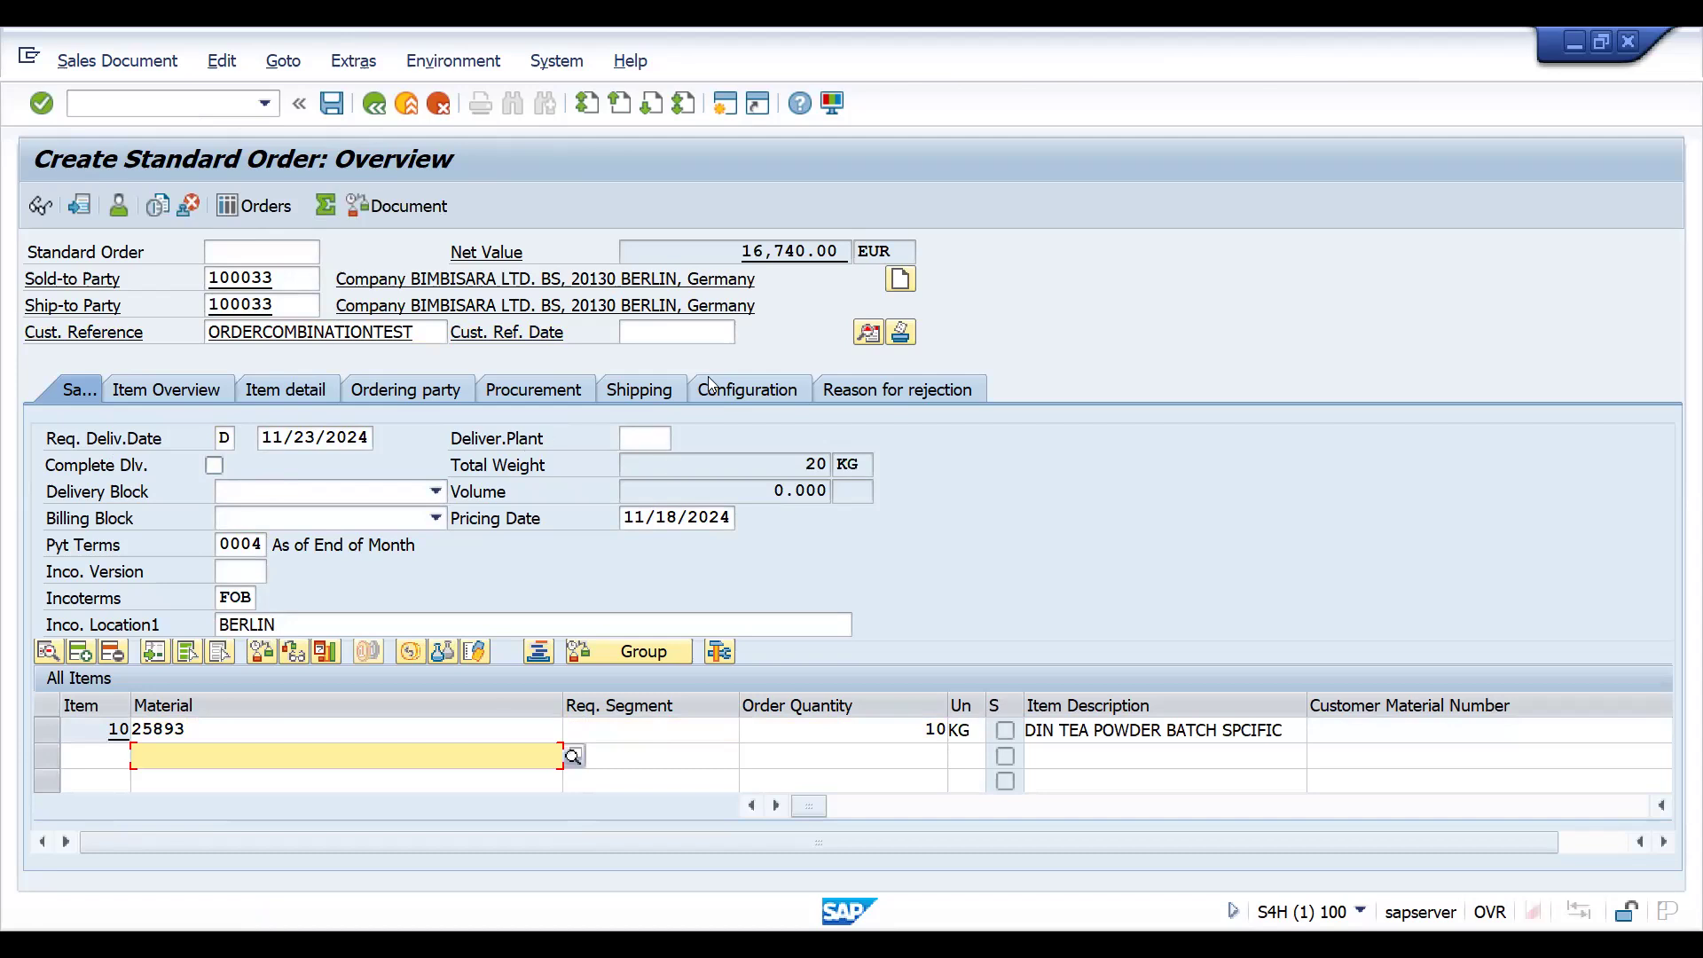
Check the Order Combination setting in the order's header shipping data and return to the overview
click(867, 337)
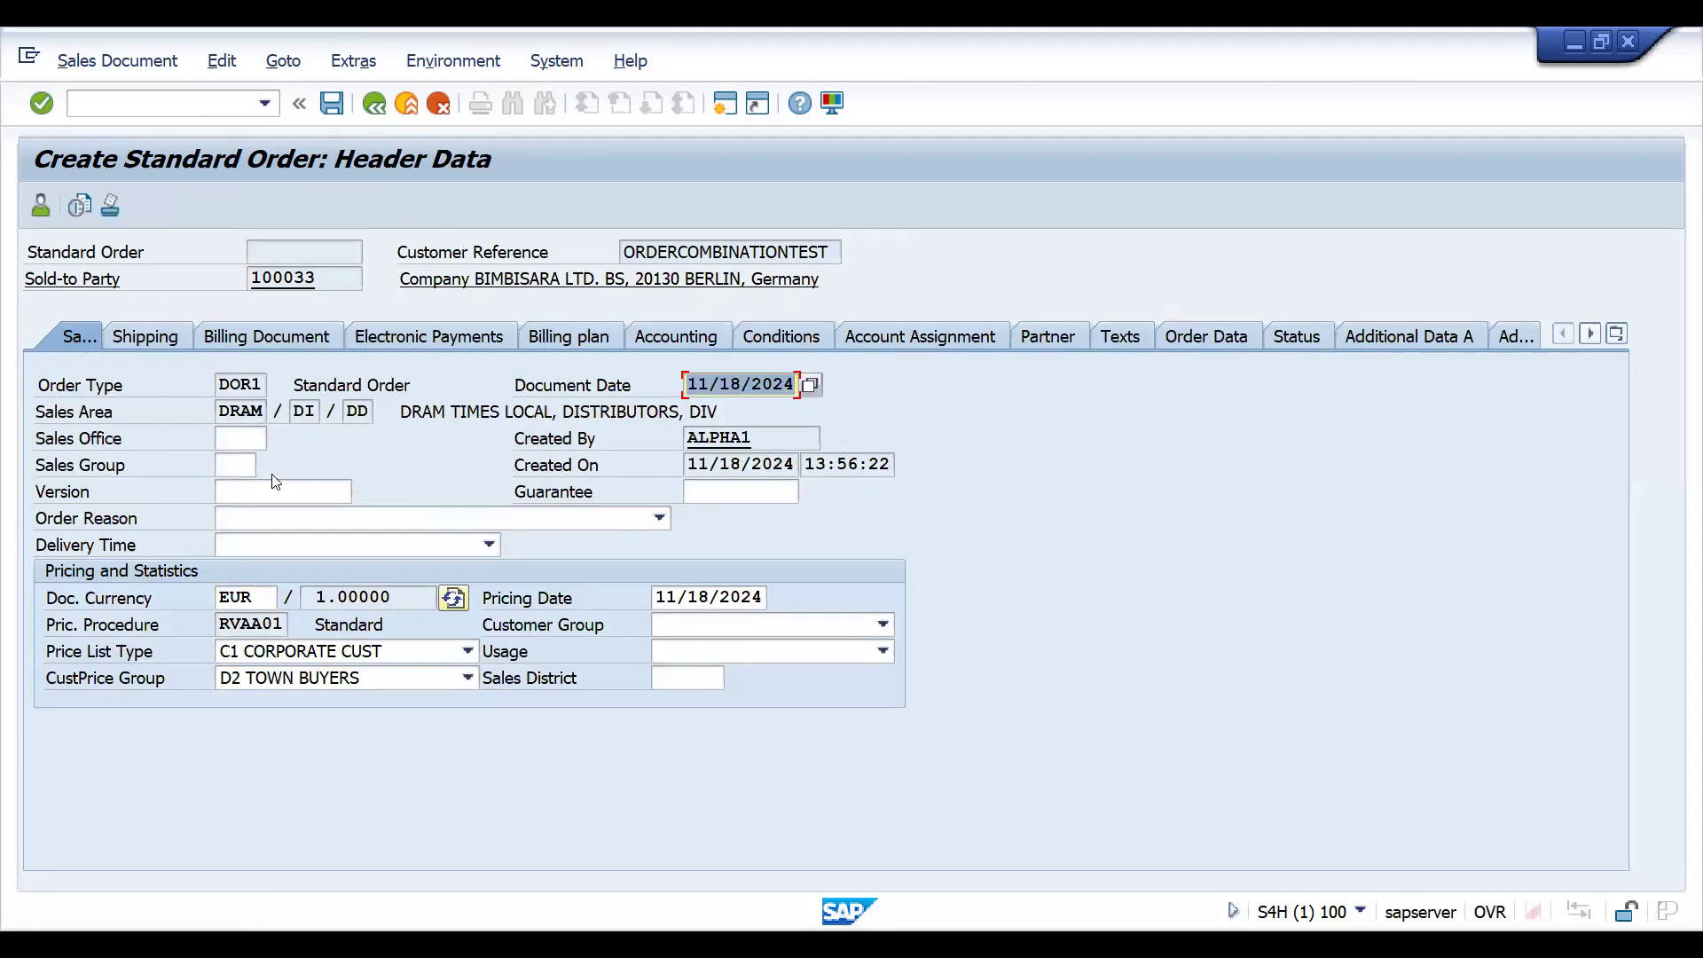
click(149, 337)
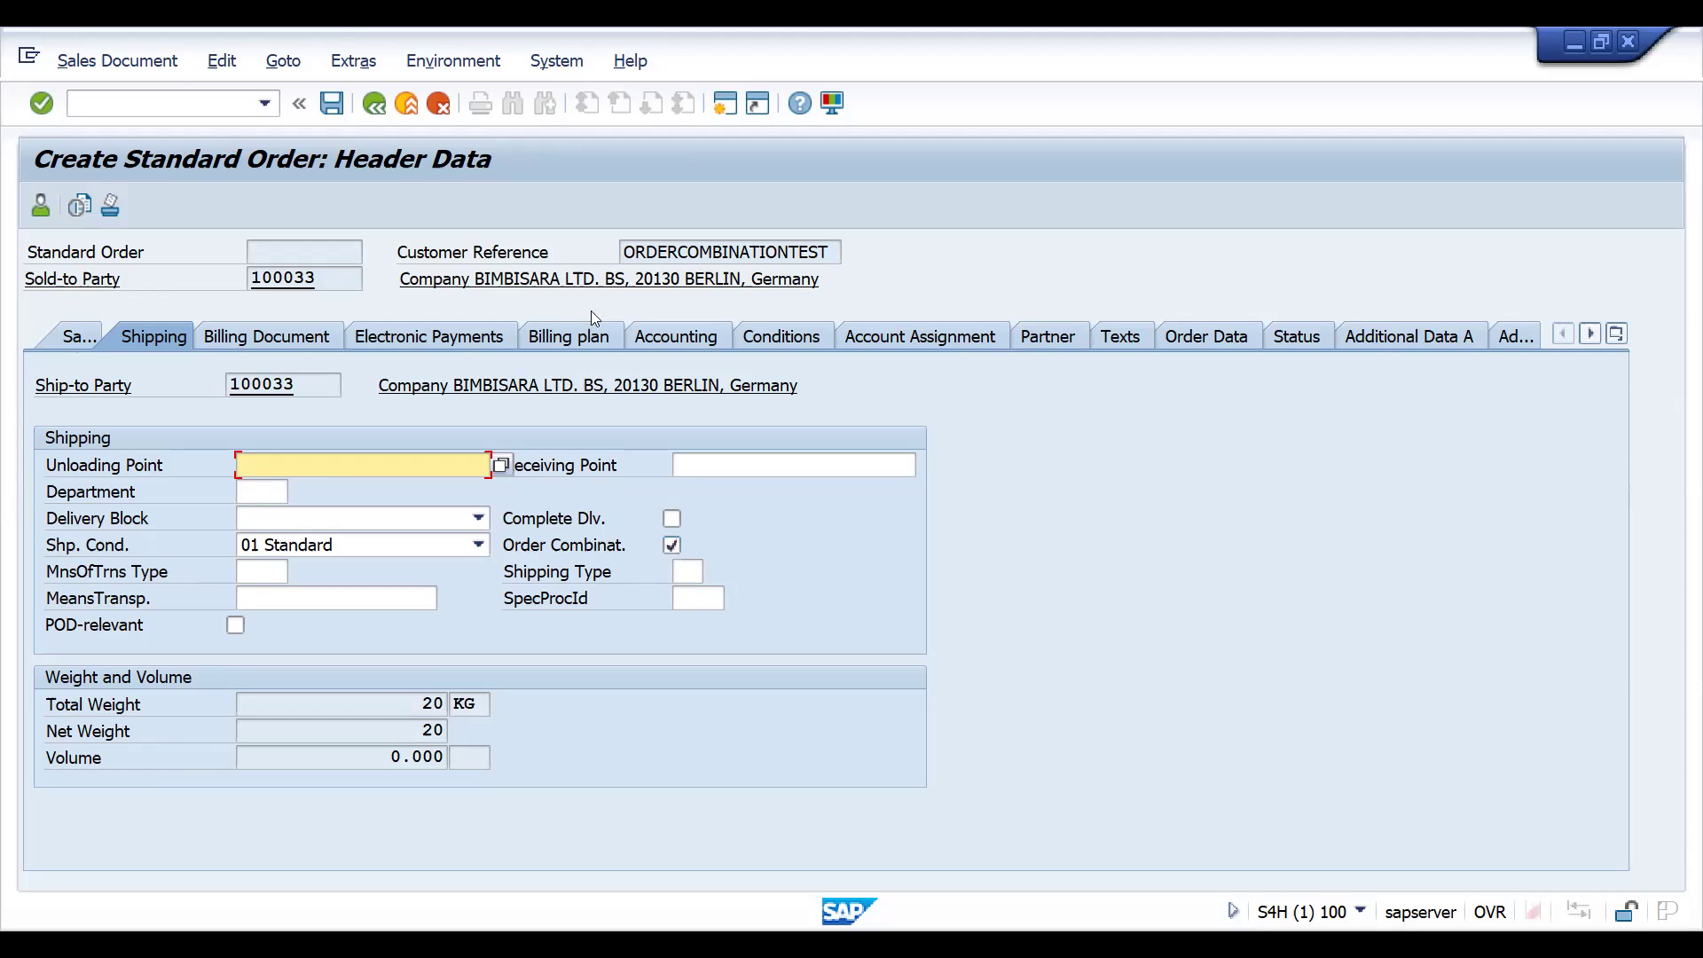
click(376, 104)
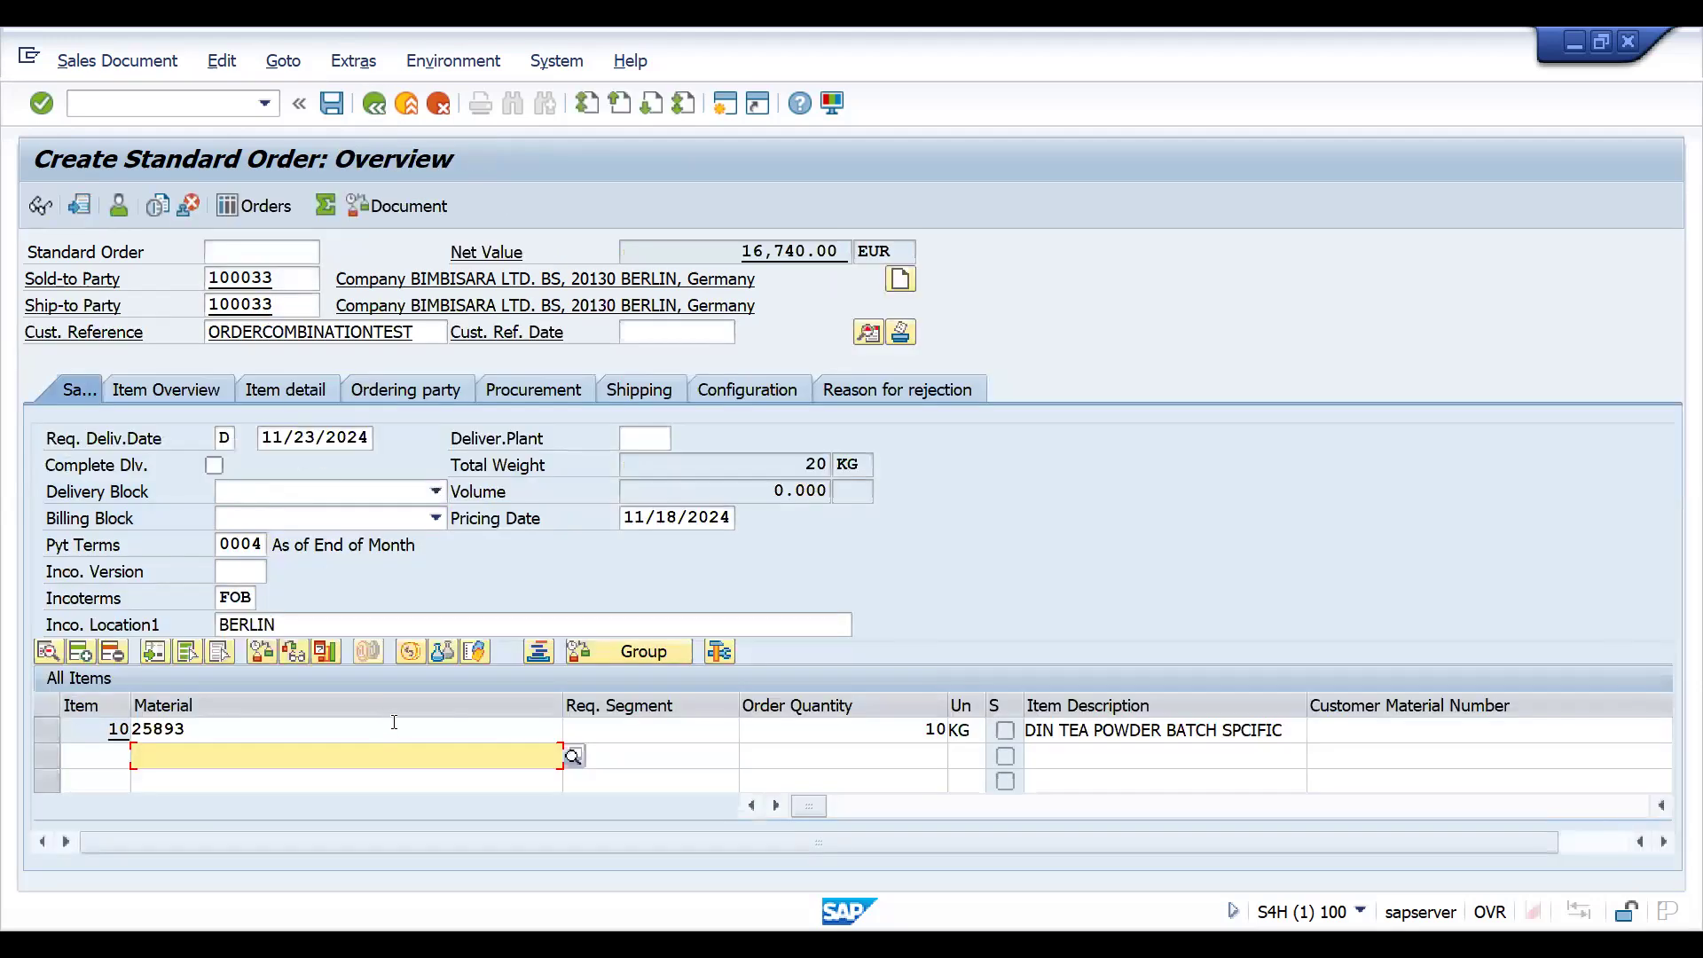
Check the Order Combination setting in item 10's shipping data and save the standard order
double_click(403, 723)
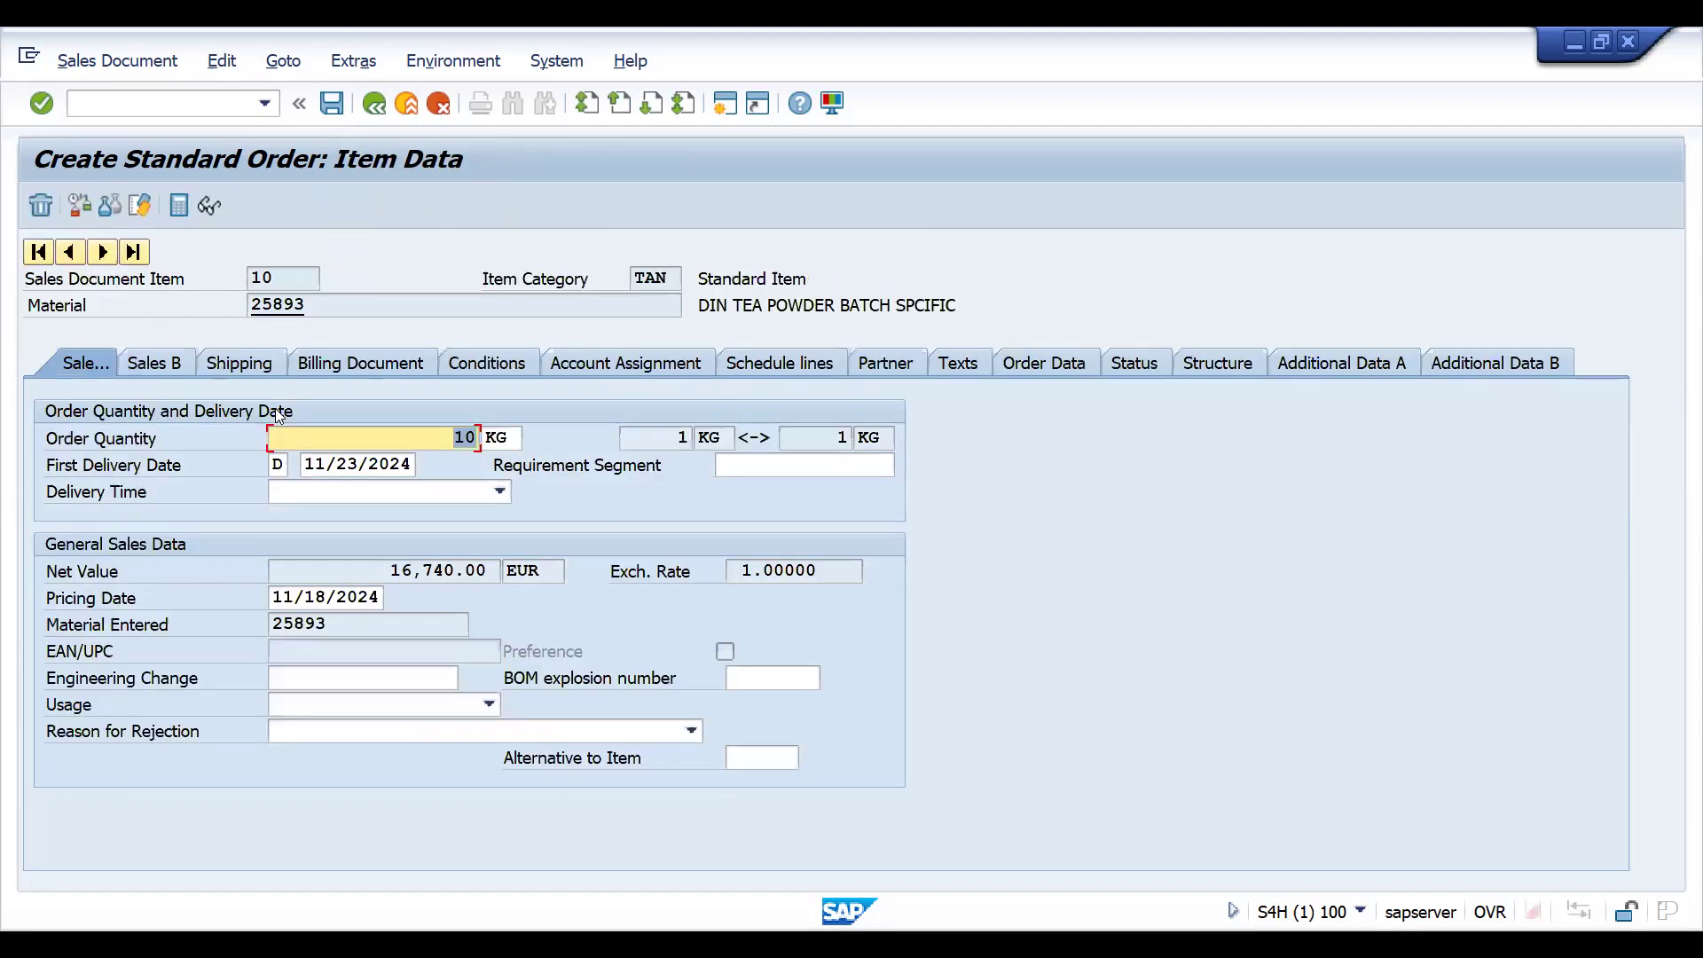
click(219, 365)
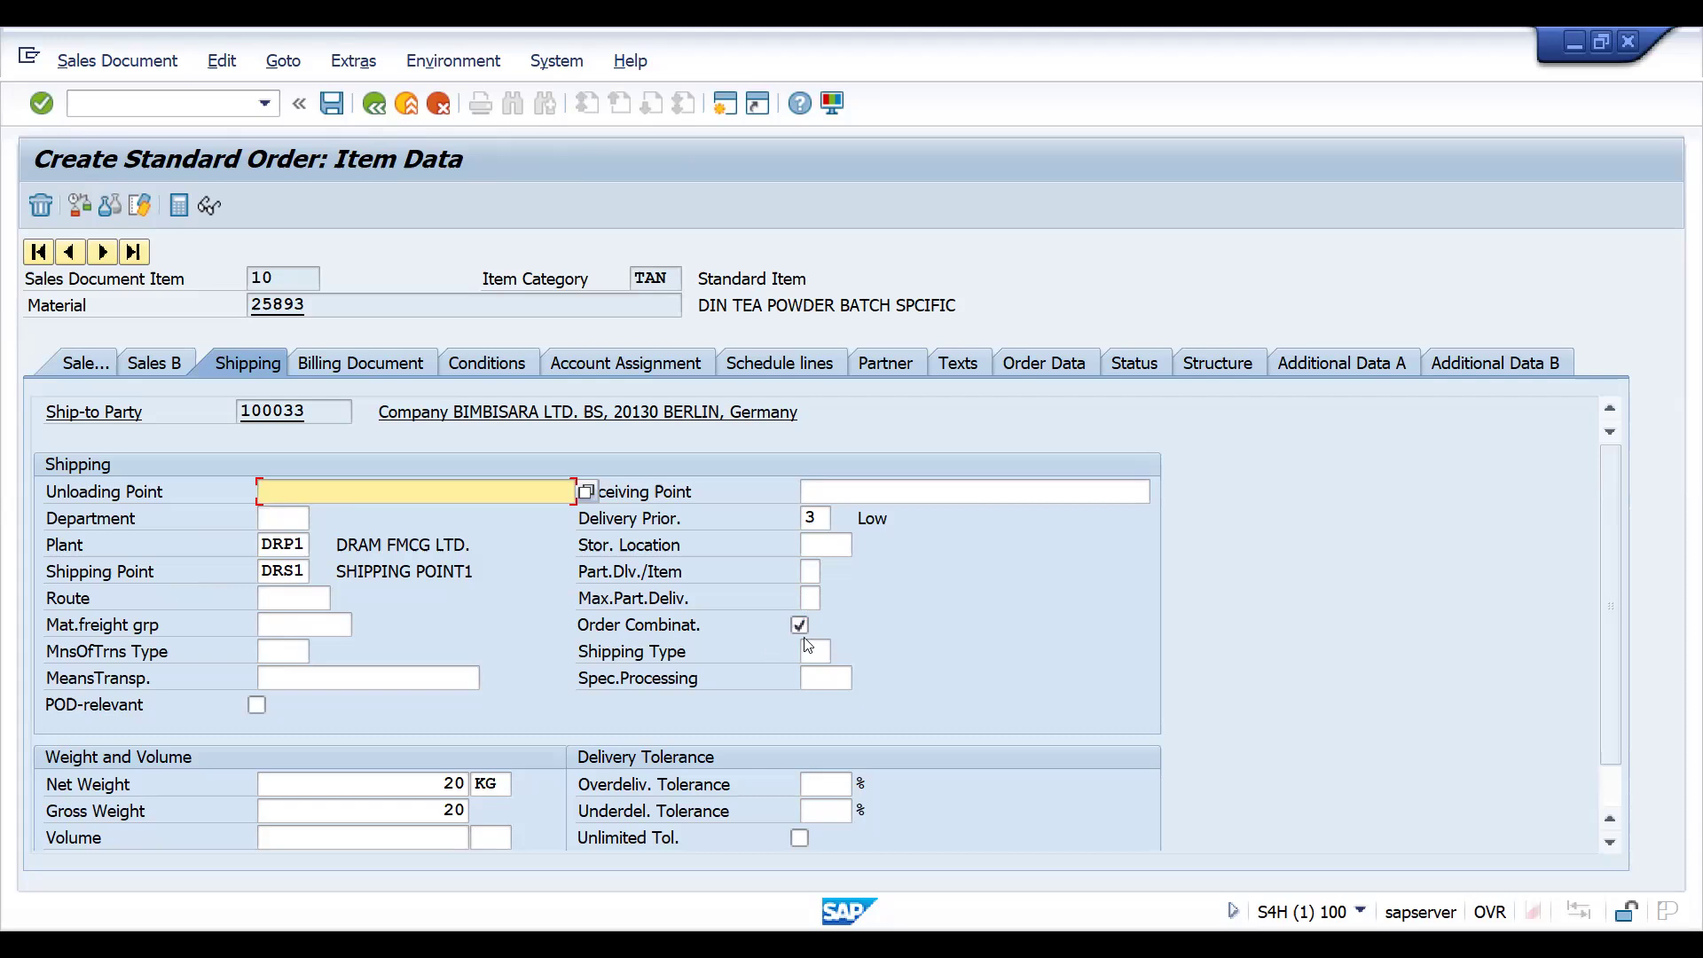
click(375, 103)
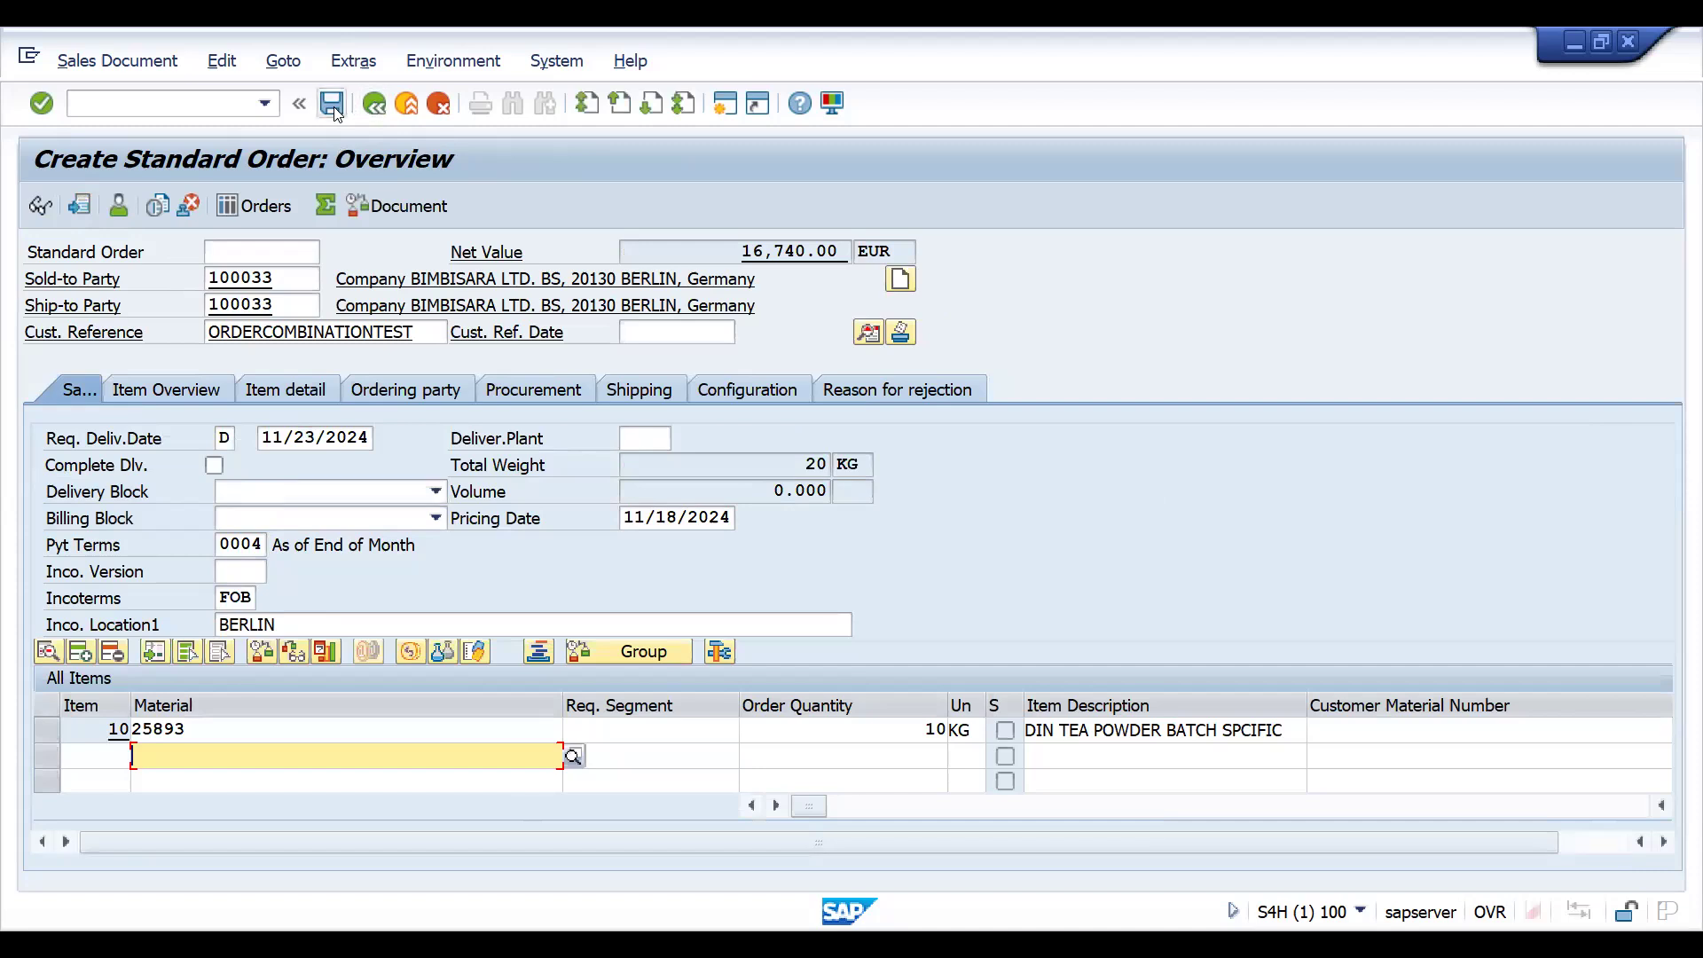
click(333, 104)
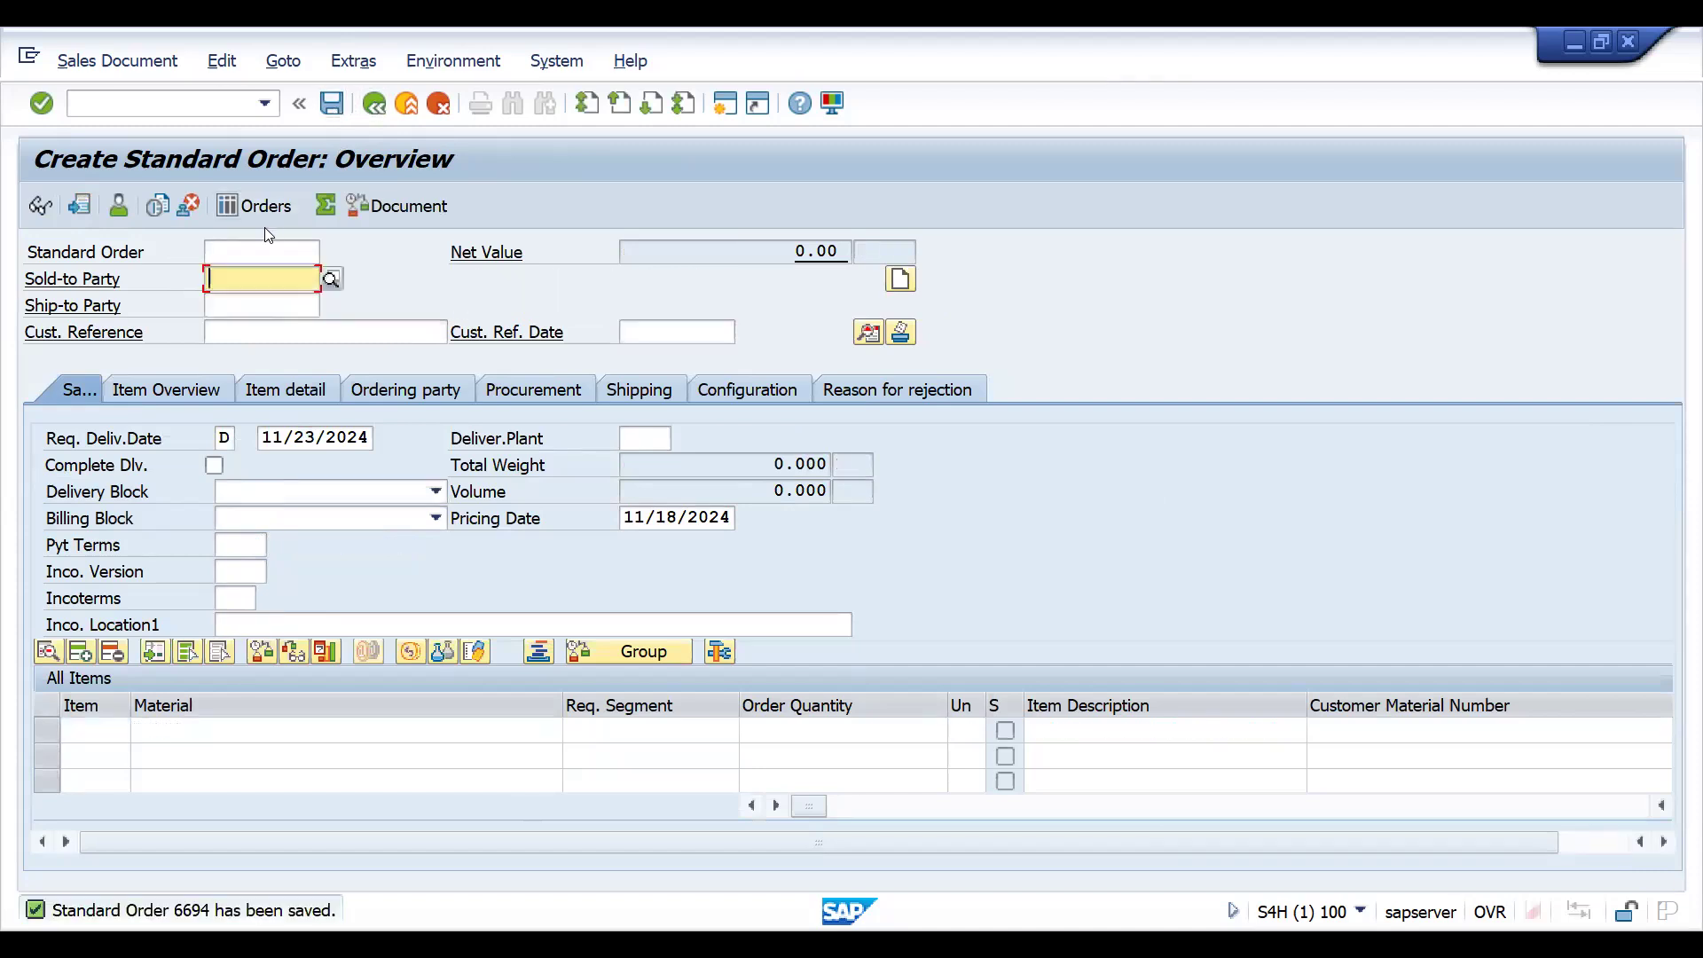
Enter the sold-to party's customer number and the customer reference ORDERCOMBINATIONTEST in the new standard order
key(Return)
key(Return)
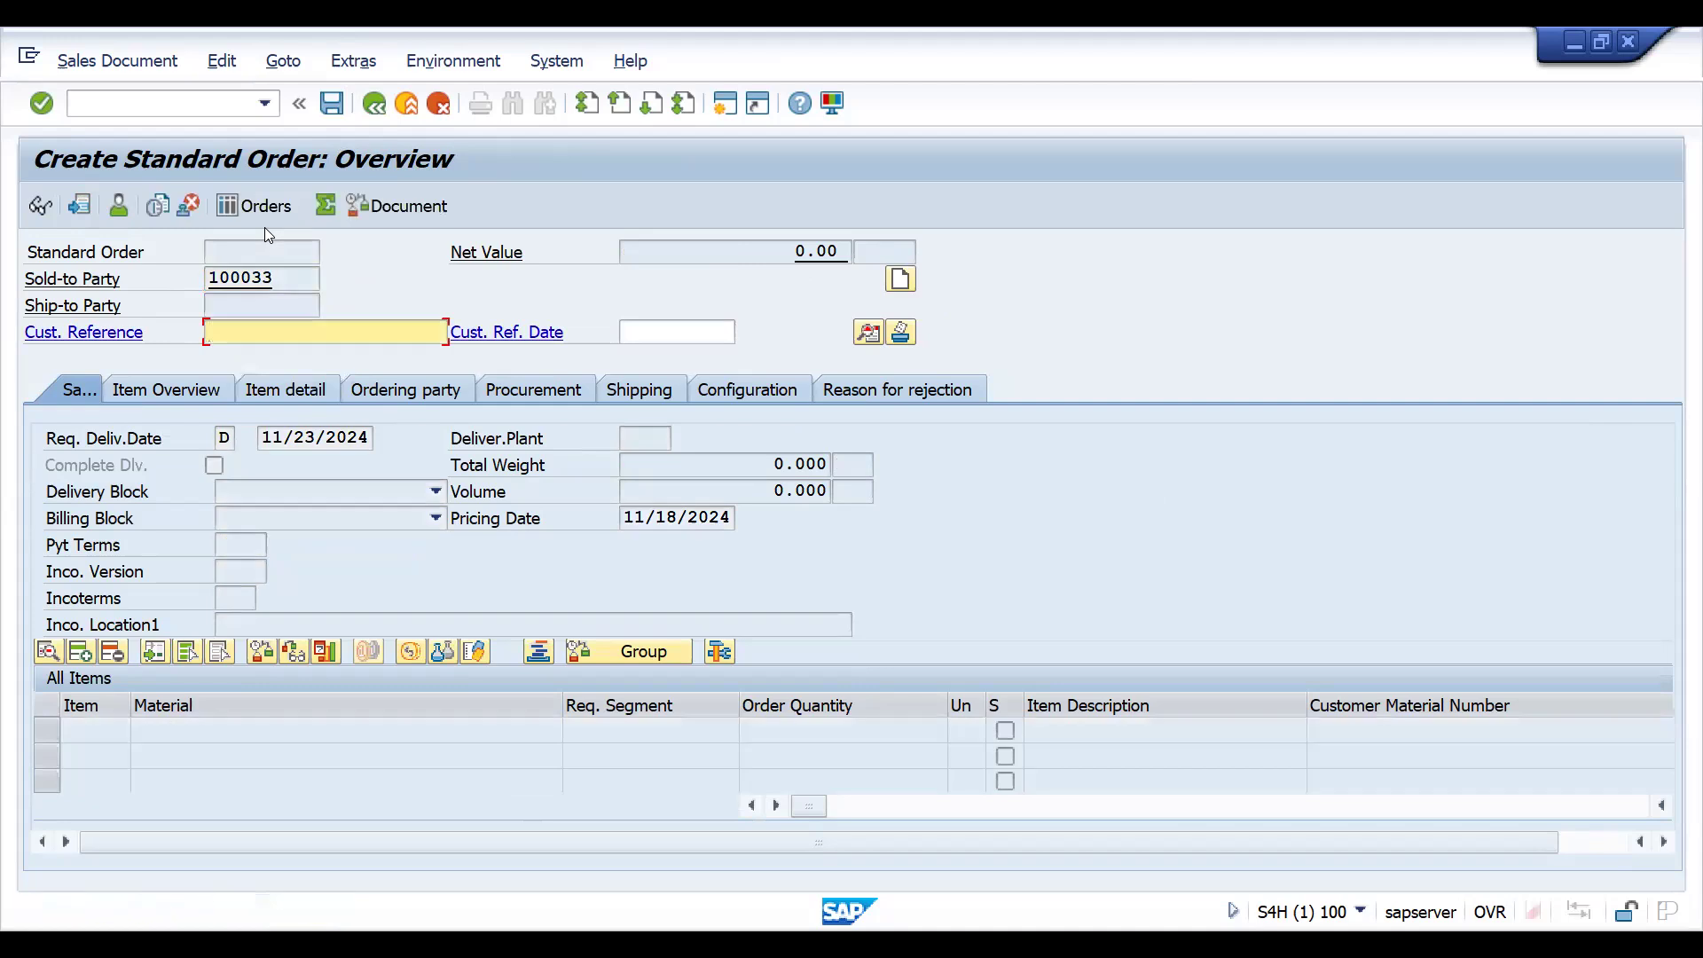
key(Return)
key(Return)
Add material 25893 with an order quantity of 5 as the first item and accept the quantity rounding
key(Return)
key(Tab)
key(Tab)
text(5)
key(Return)
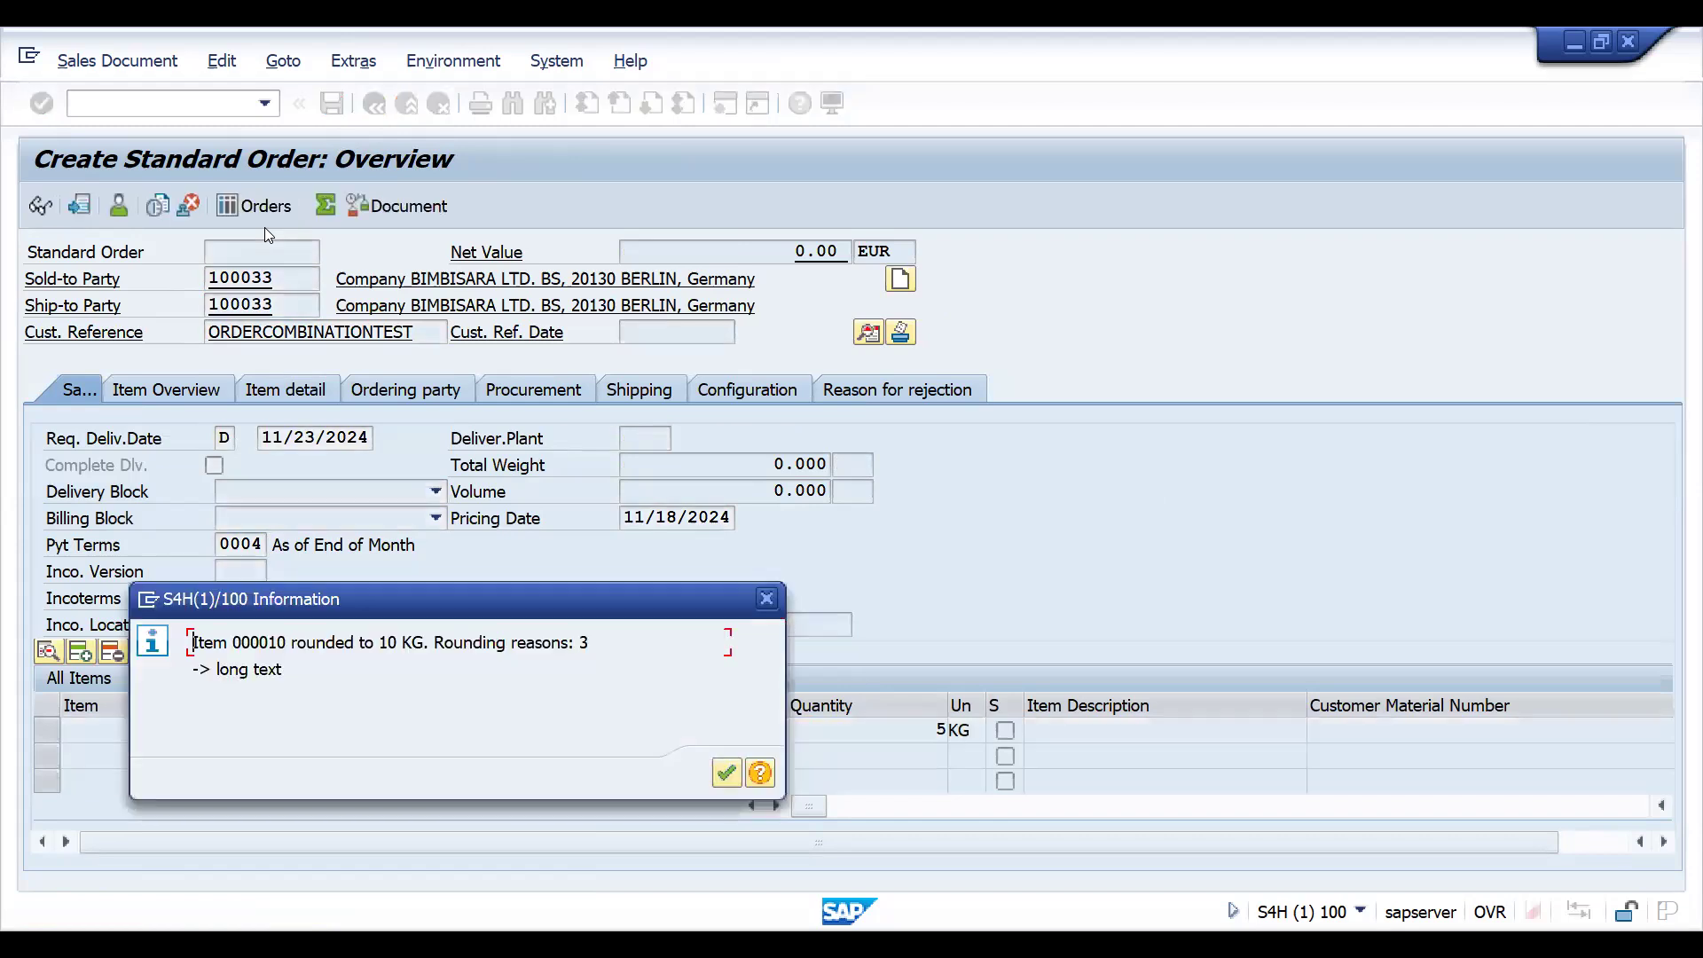
key(Return)
Add material 25893 with an order quantity of 10 as the second item
key(space)
key(Down)
key(Return)
key(Tab)
key(Tab)
text(10)
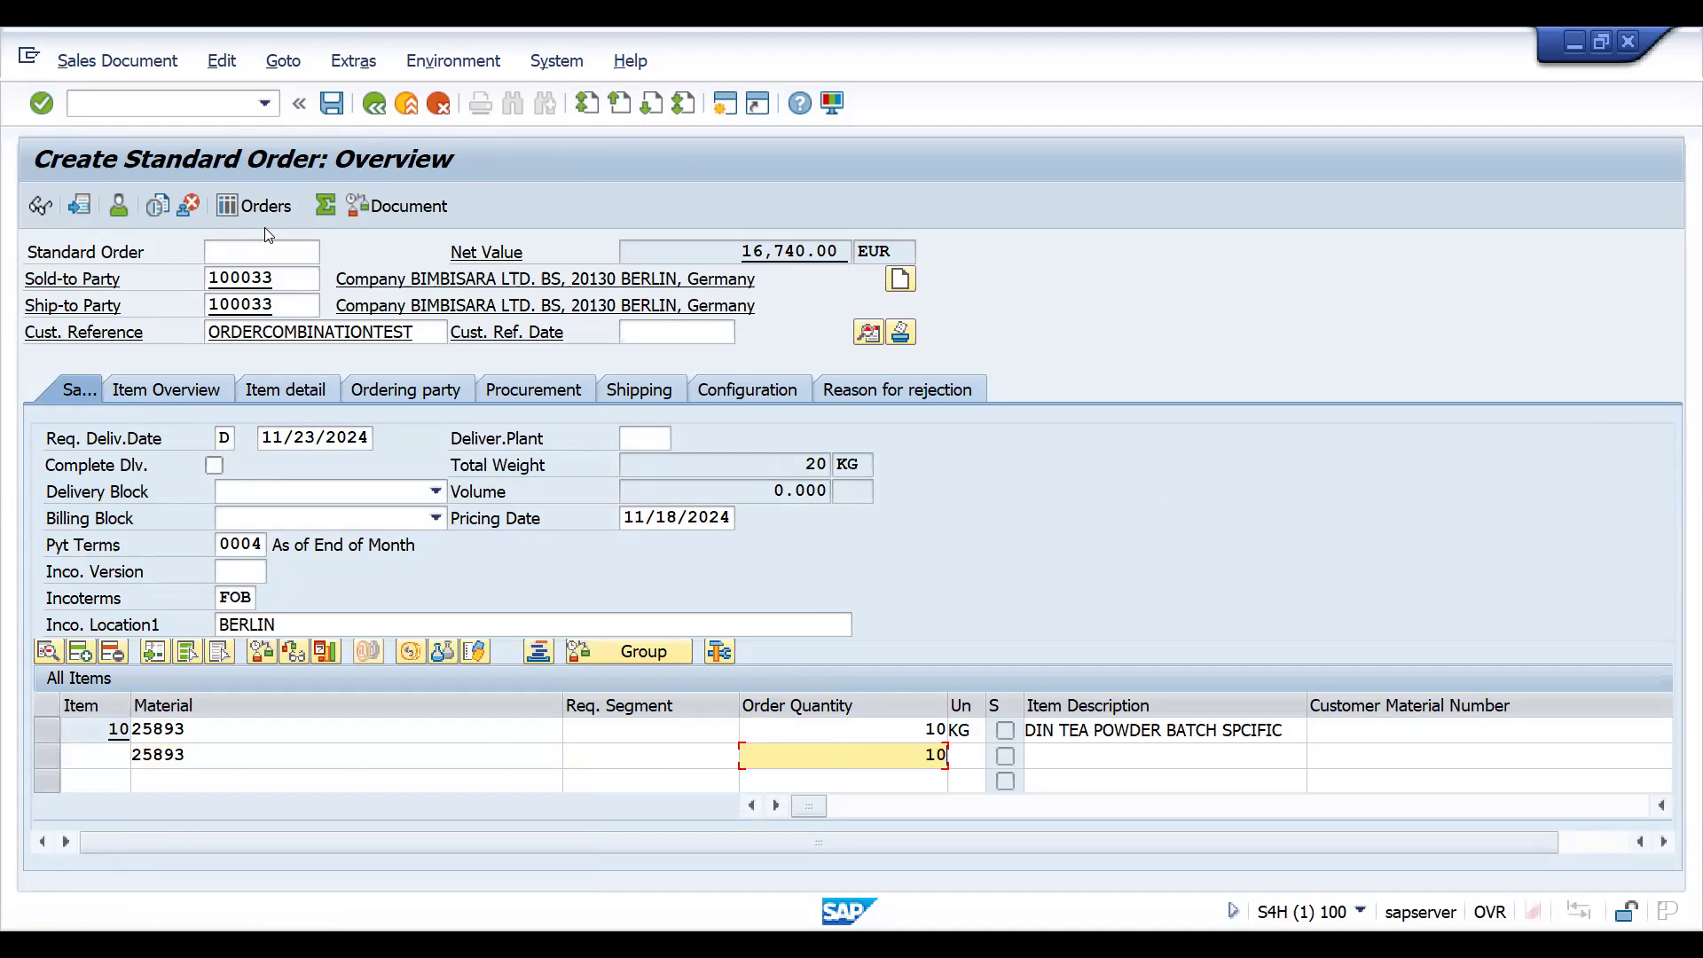
key(Return)
Add material 25893 with an order quantity of 30 as the third item and save the standard order
key(space)
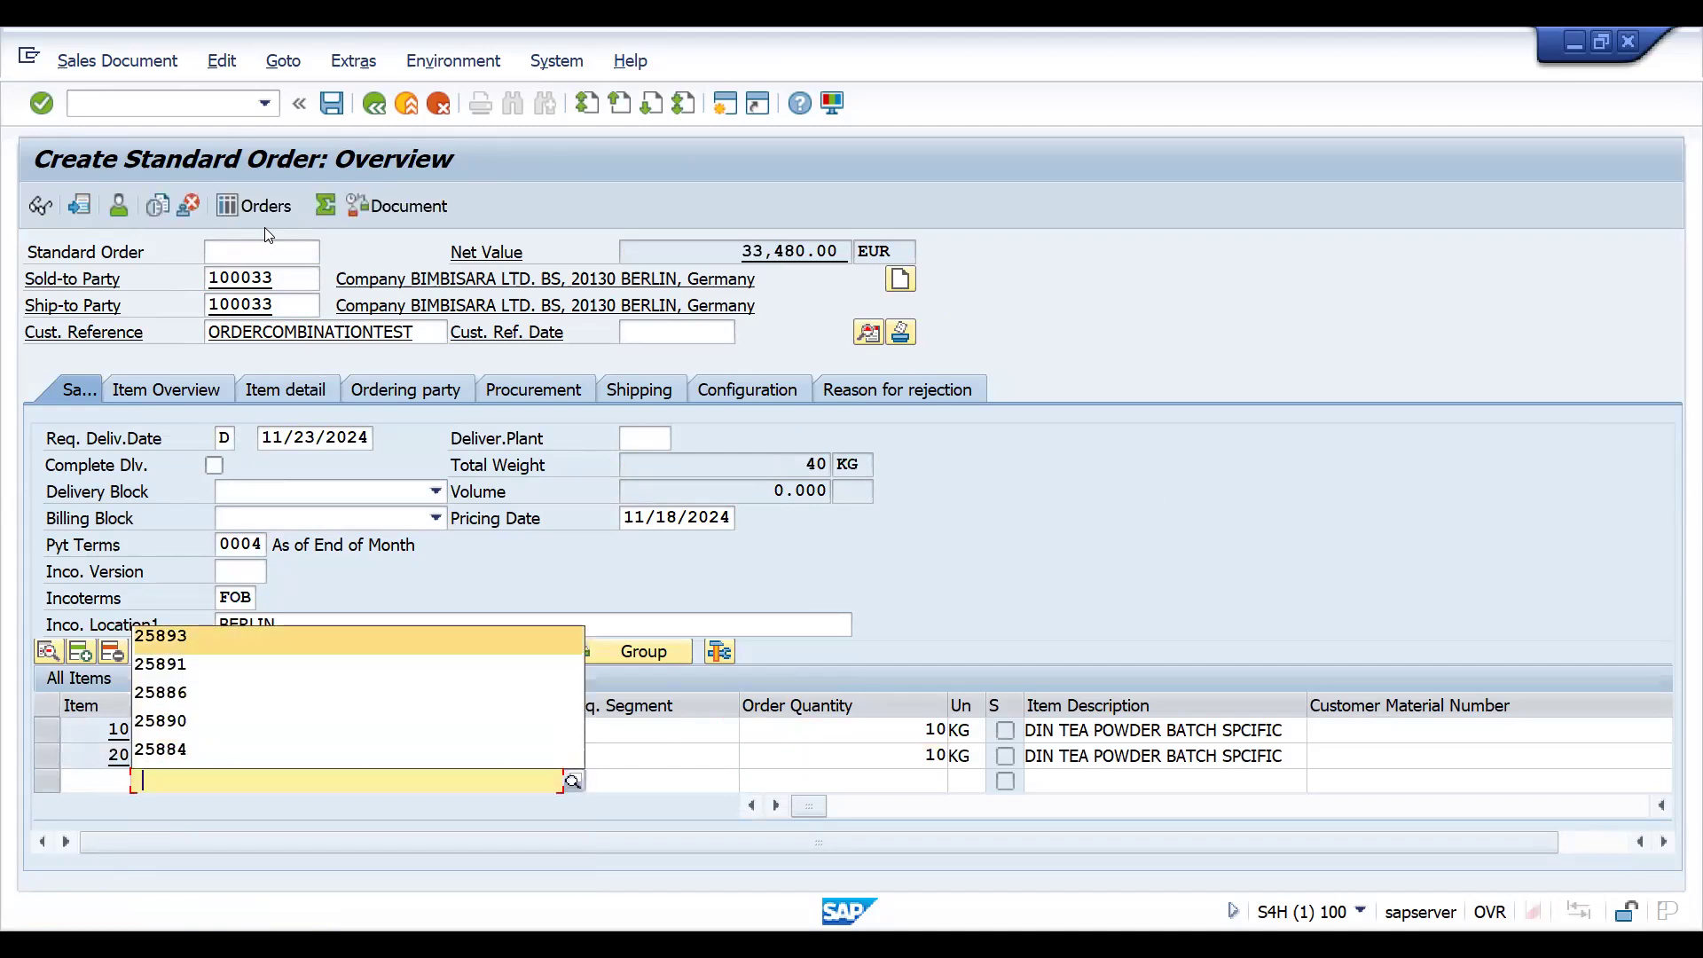
key(Down)
key(Return)
key(Tab)
key(Tab)
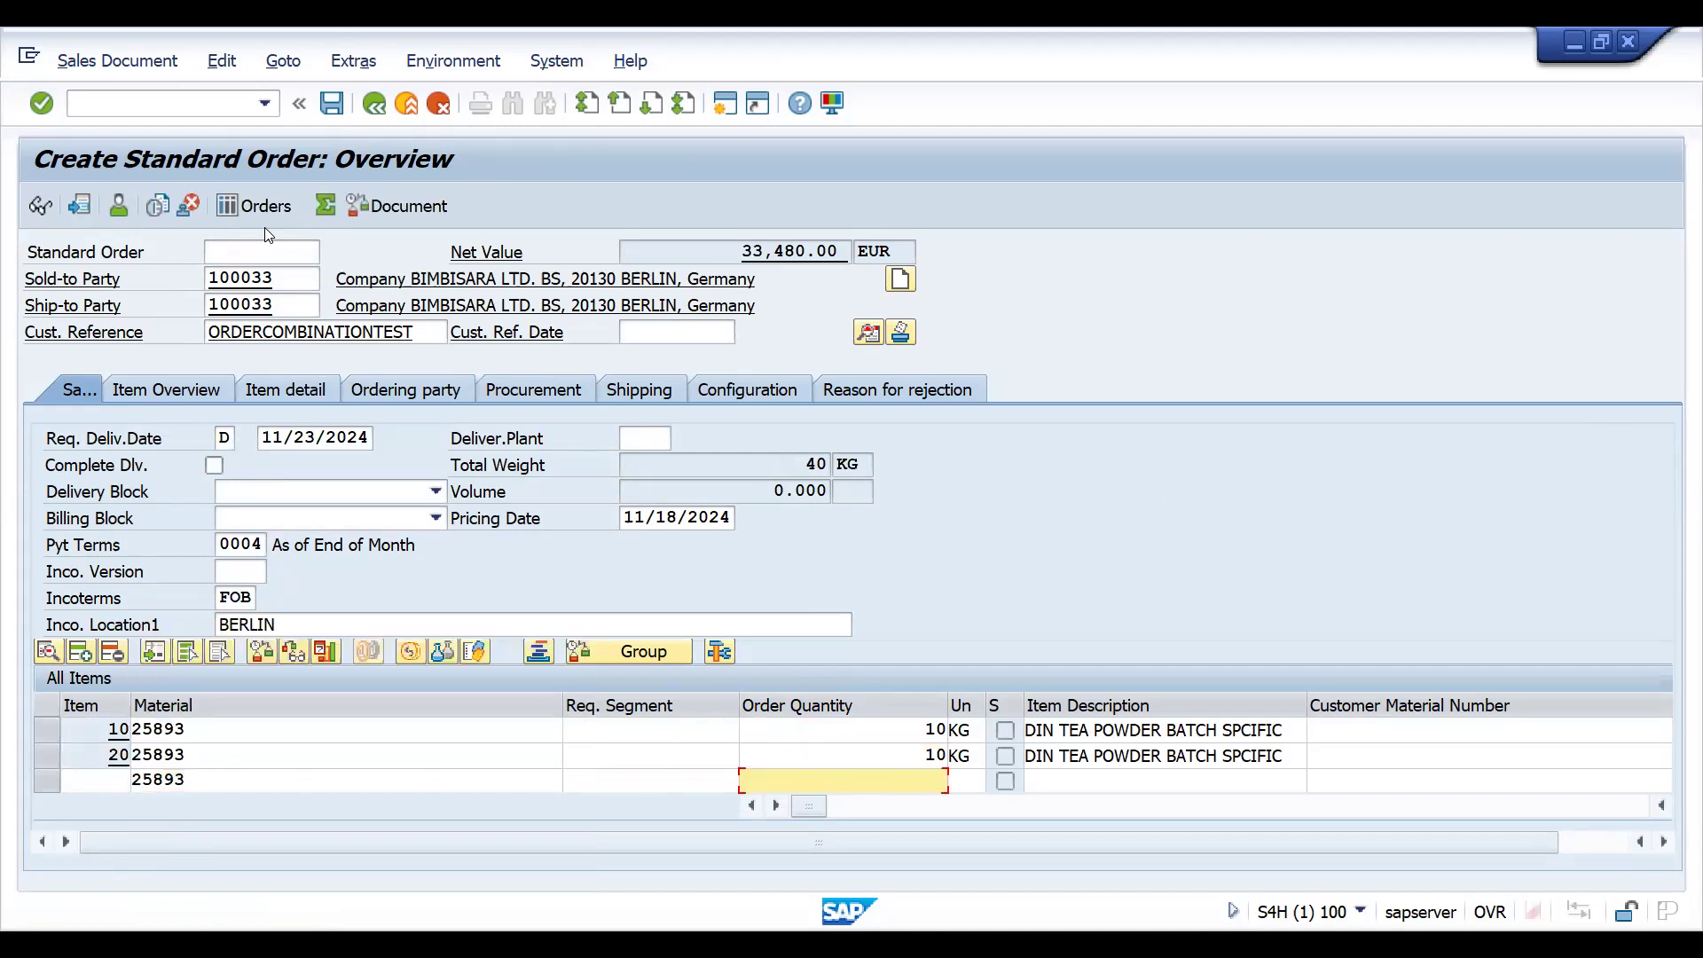
text(30)
key(Return)
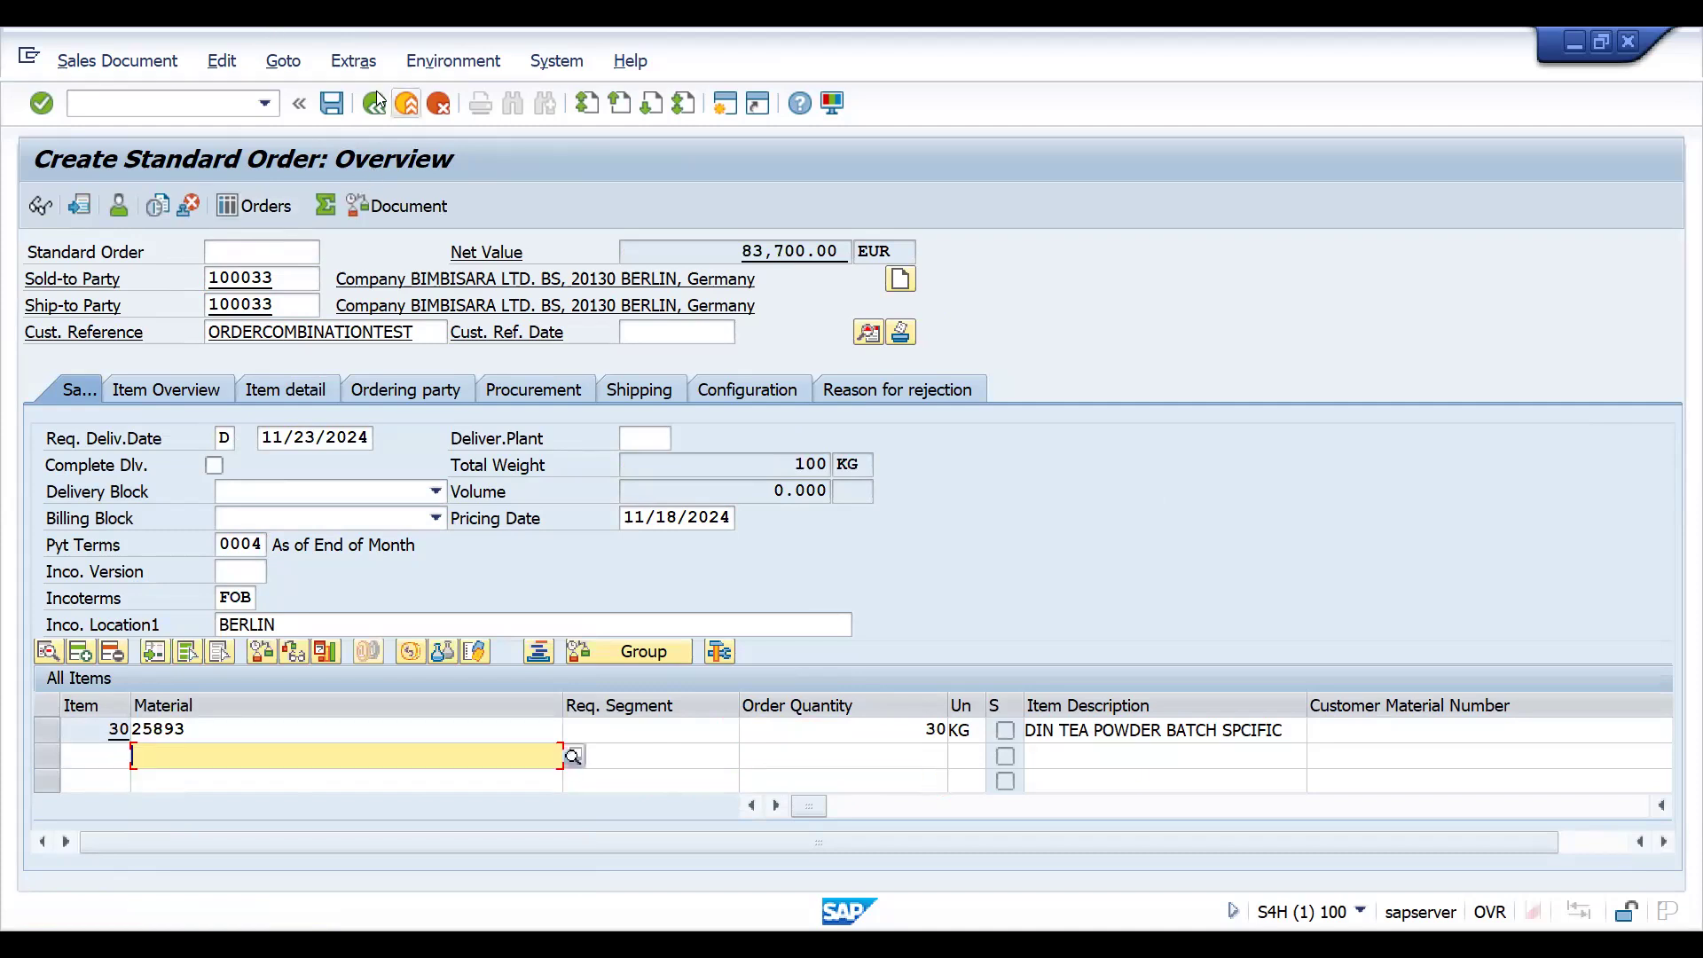
click(335, 105)
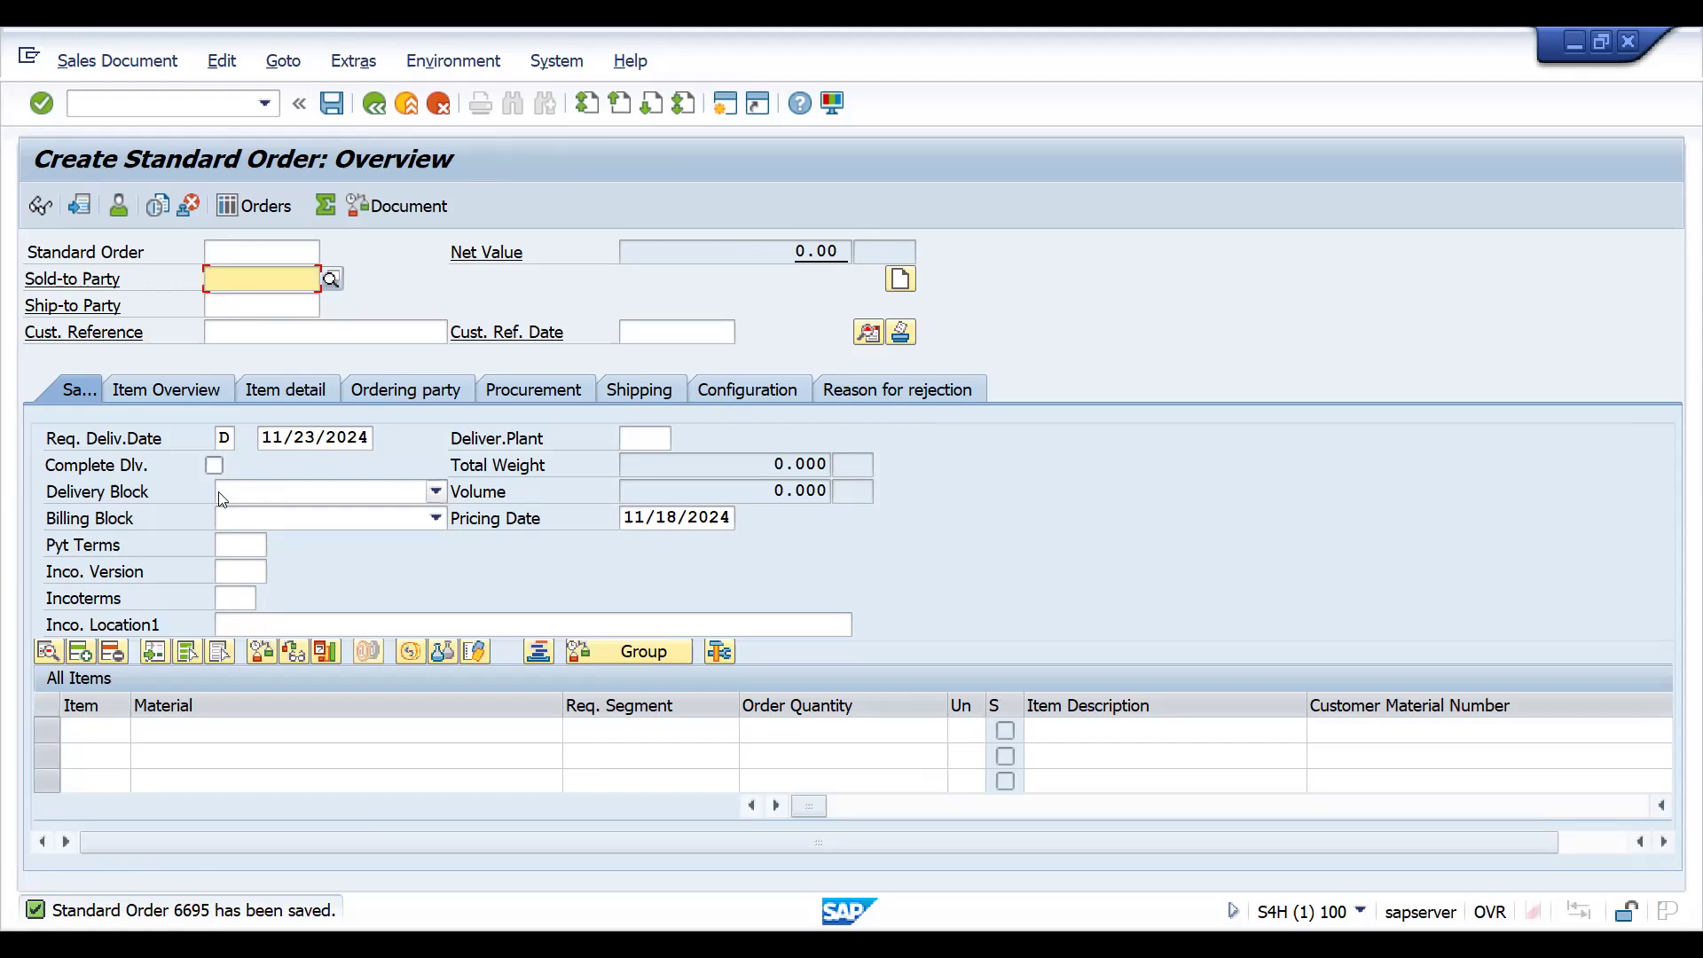
Try to open transaction VL04
click(98, 103)
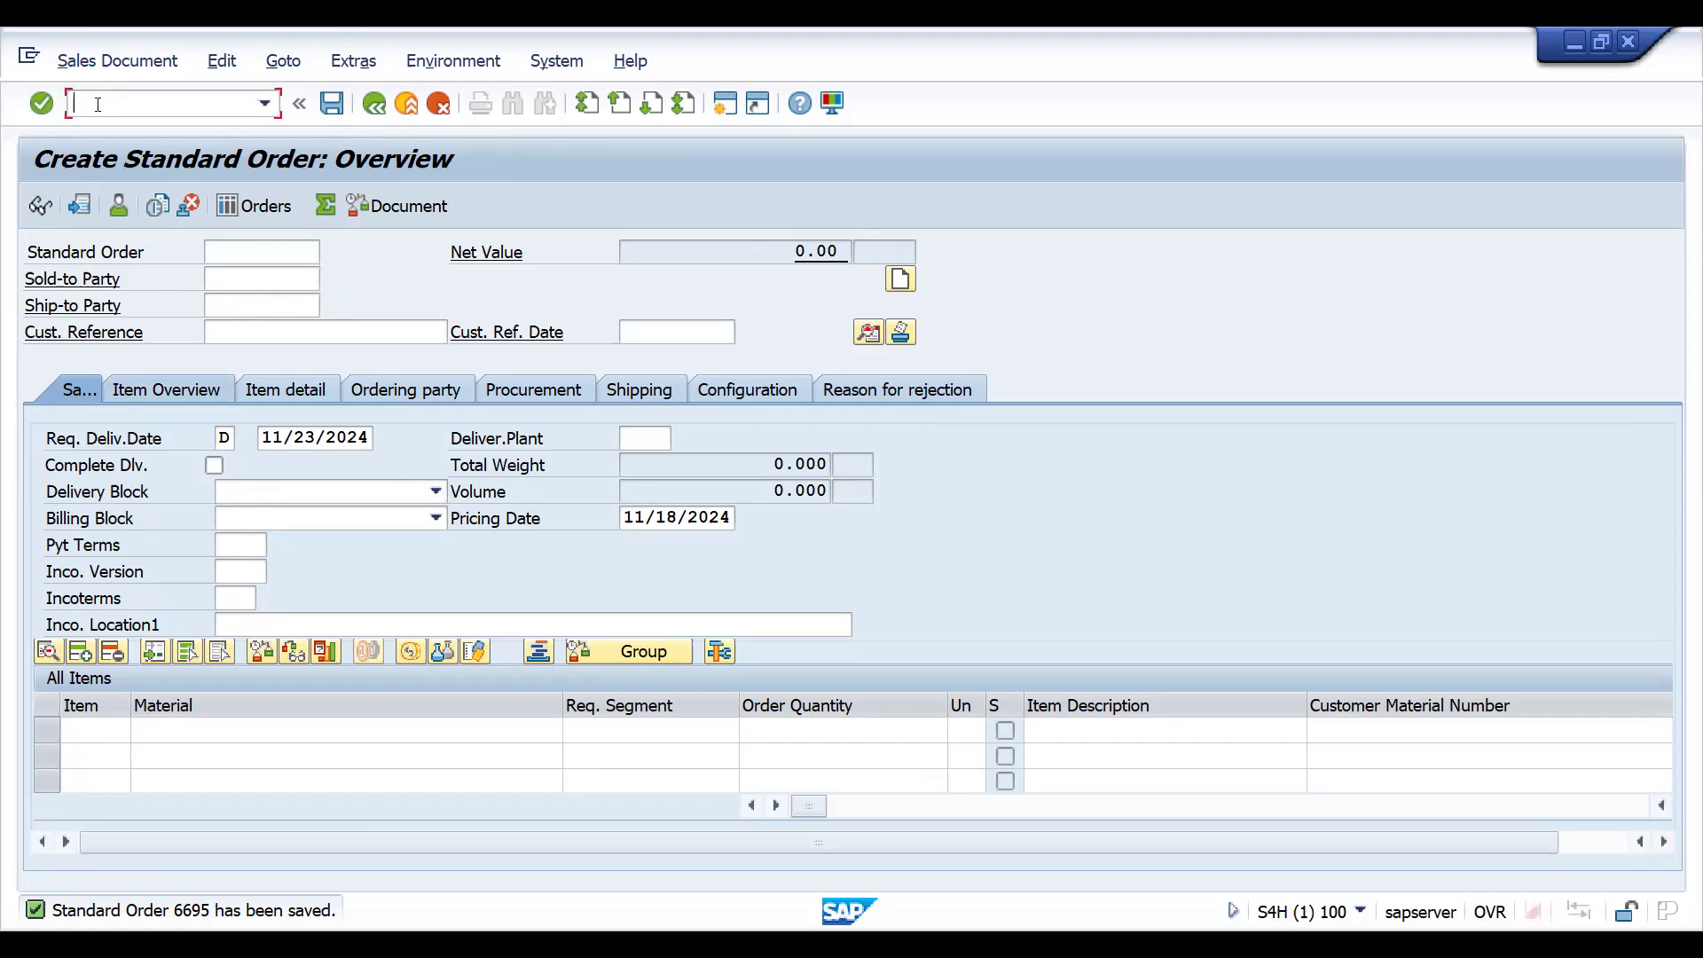
text(/NVL04)
key(Return)
key(Return)
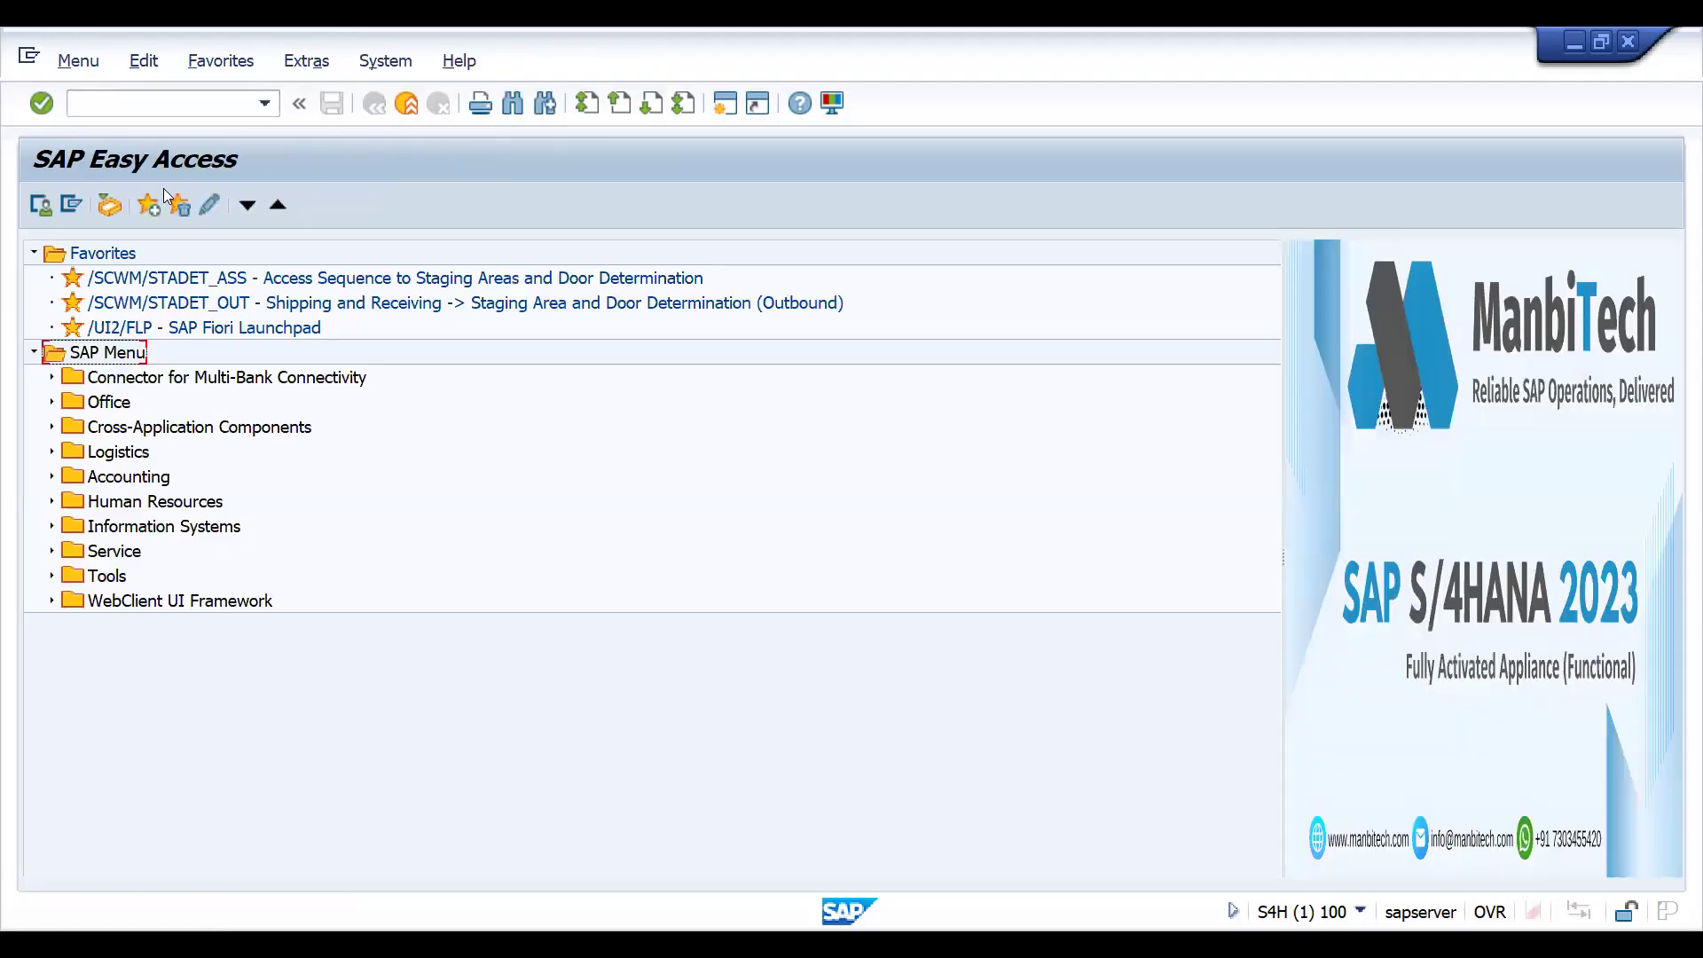
Open transaction VL10A and clear the calculation rule for the default delivery creation date
text(/NVL10A)
key(Return)
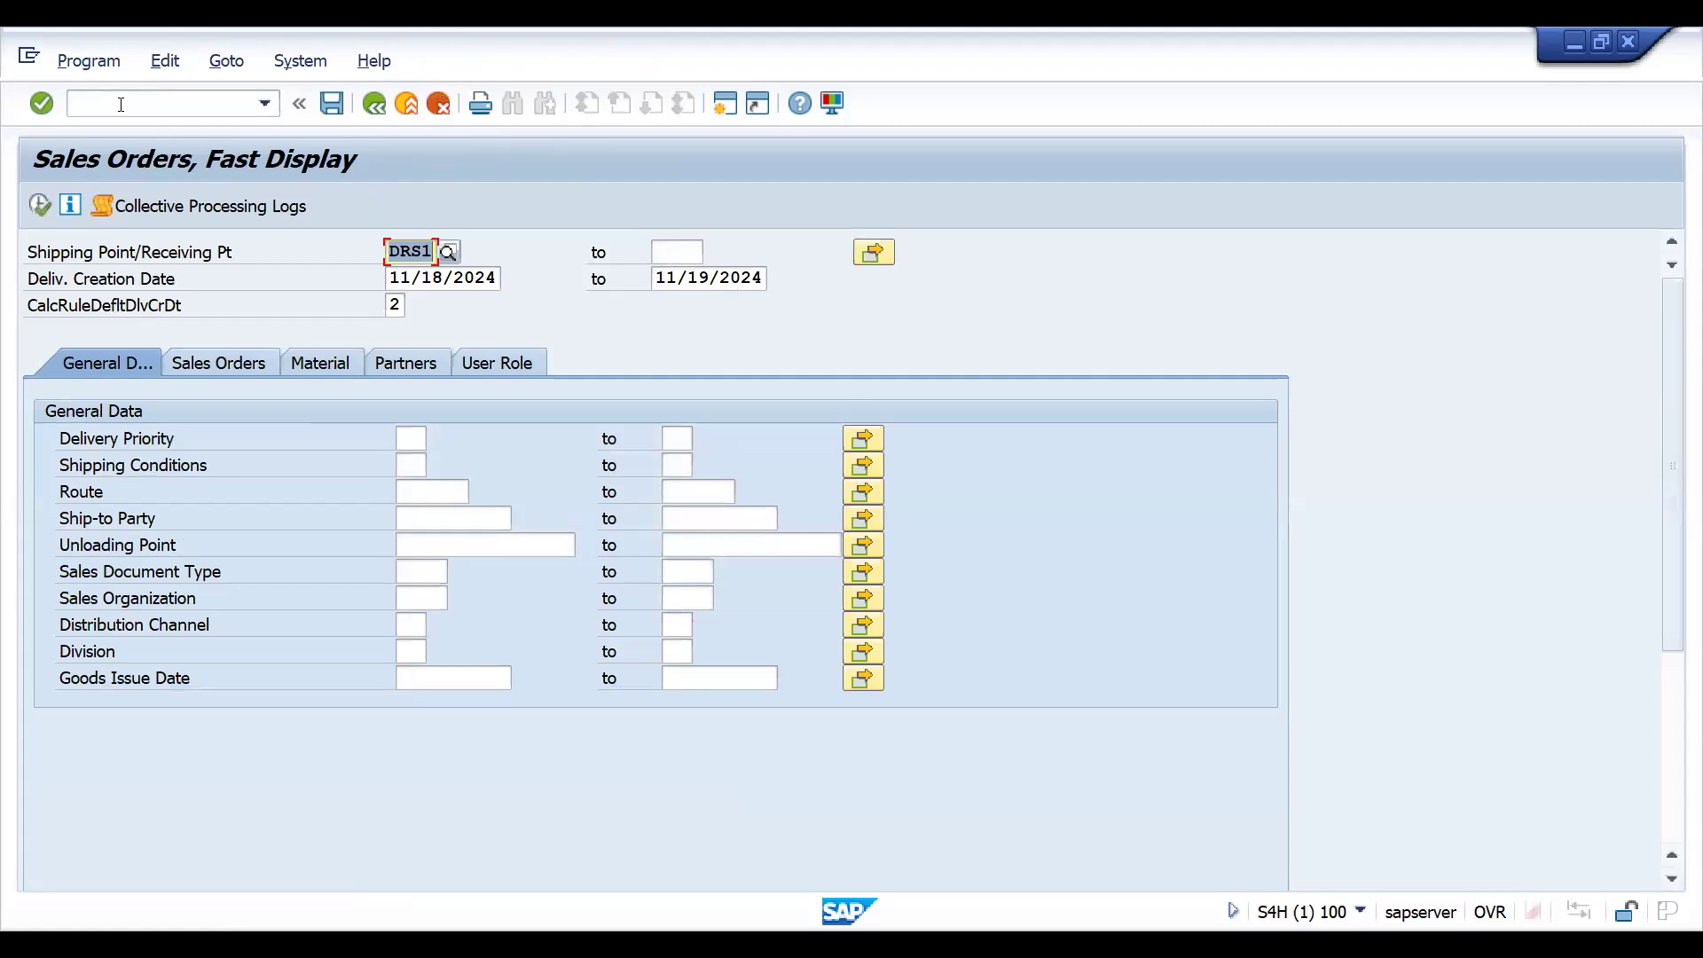
click(393, 306)
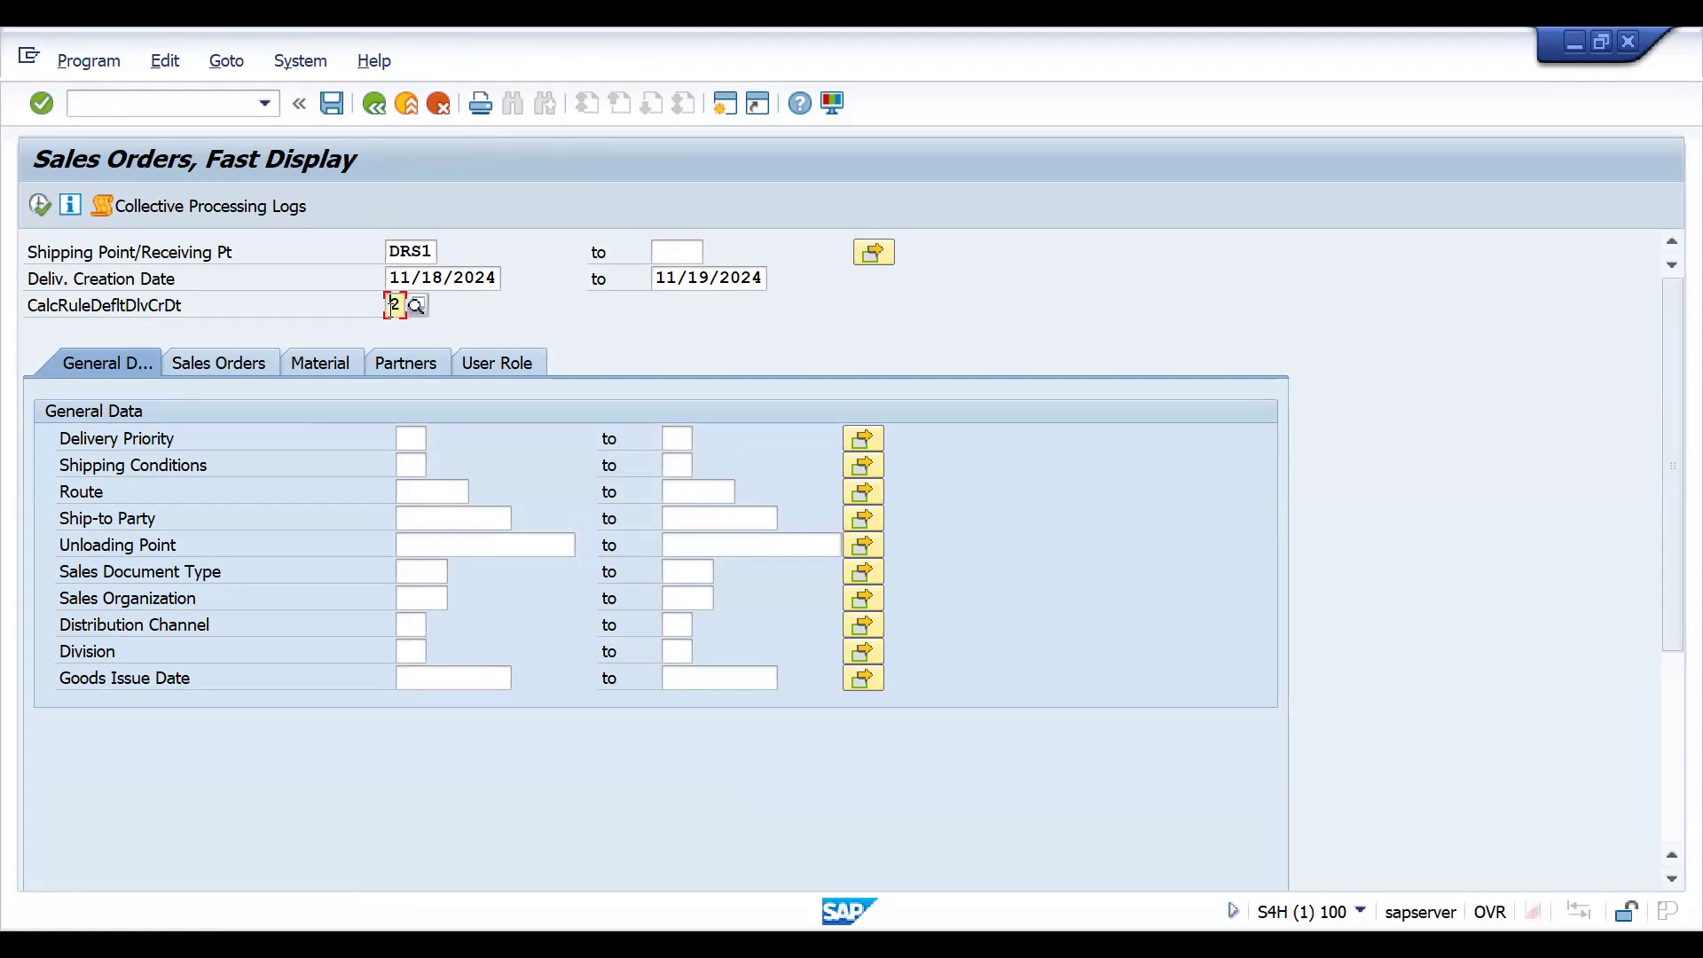
Restrict the selection to material 25893 and list the sales orders due for delivery
click(317, 368)
click(494, 439)
key(Down)
key(Return)
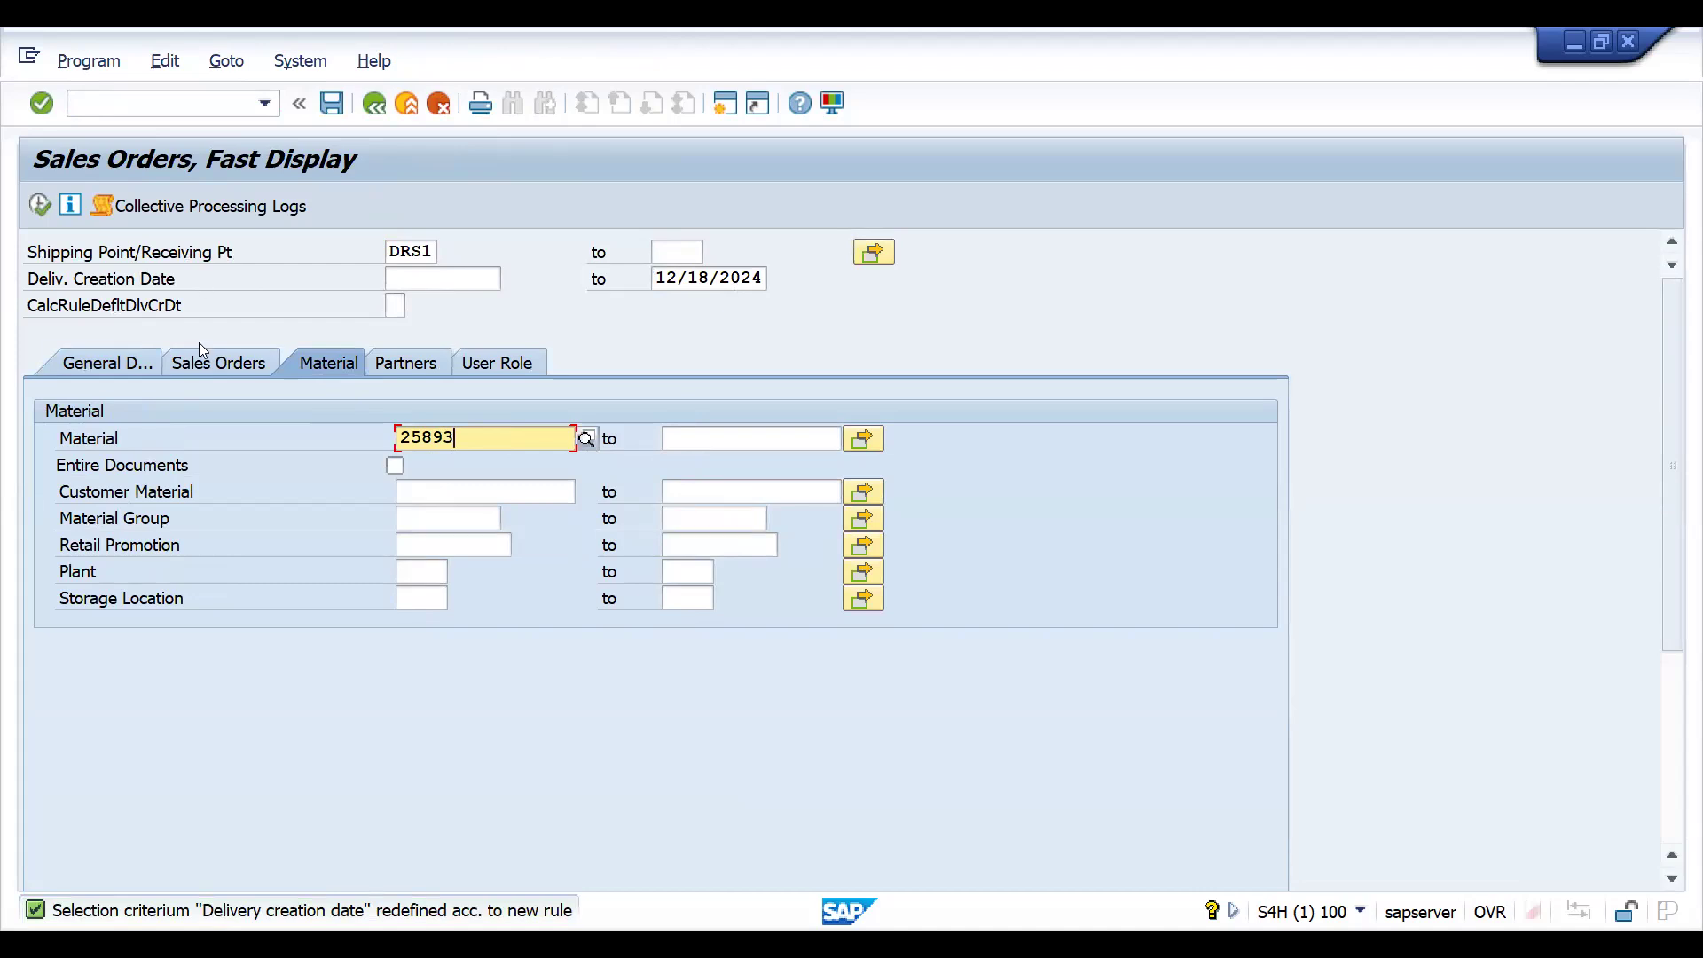
click(216, 369)
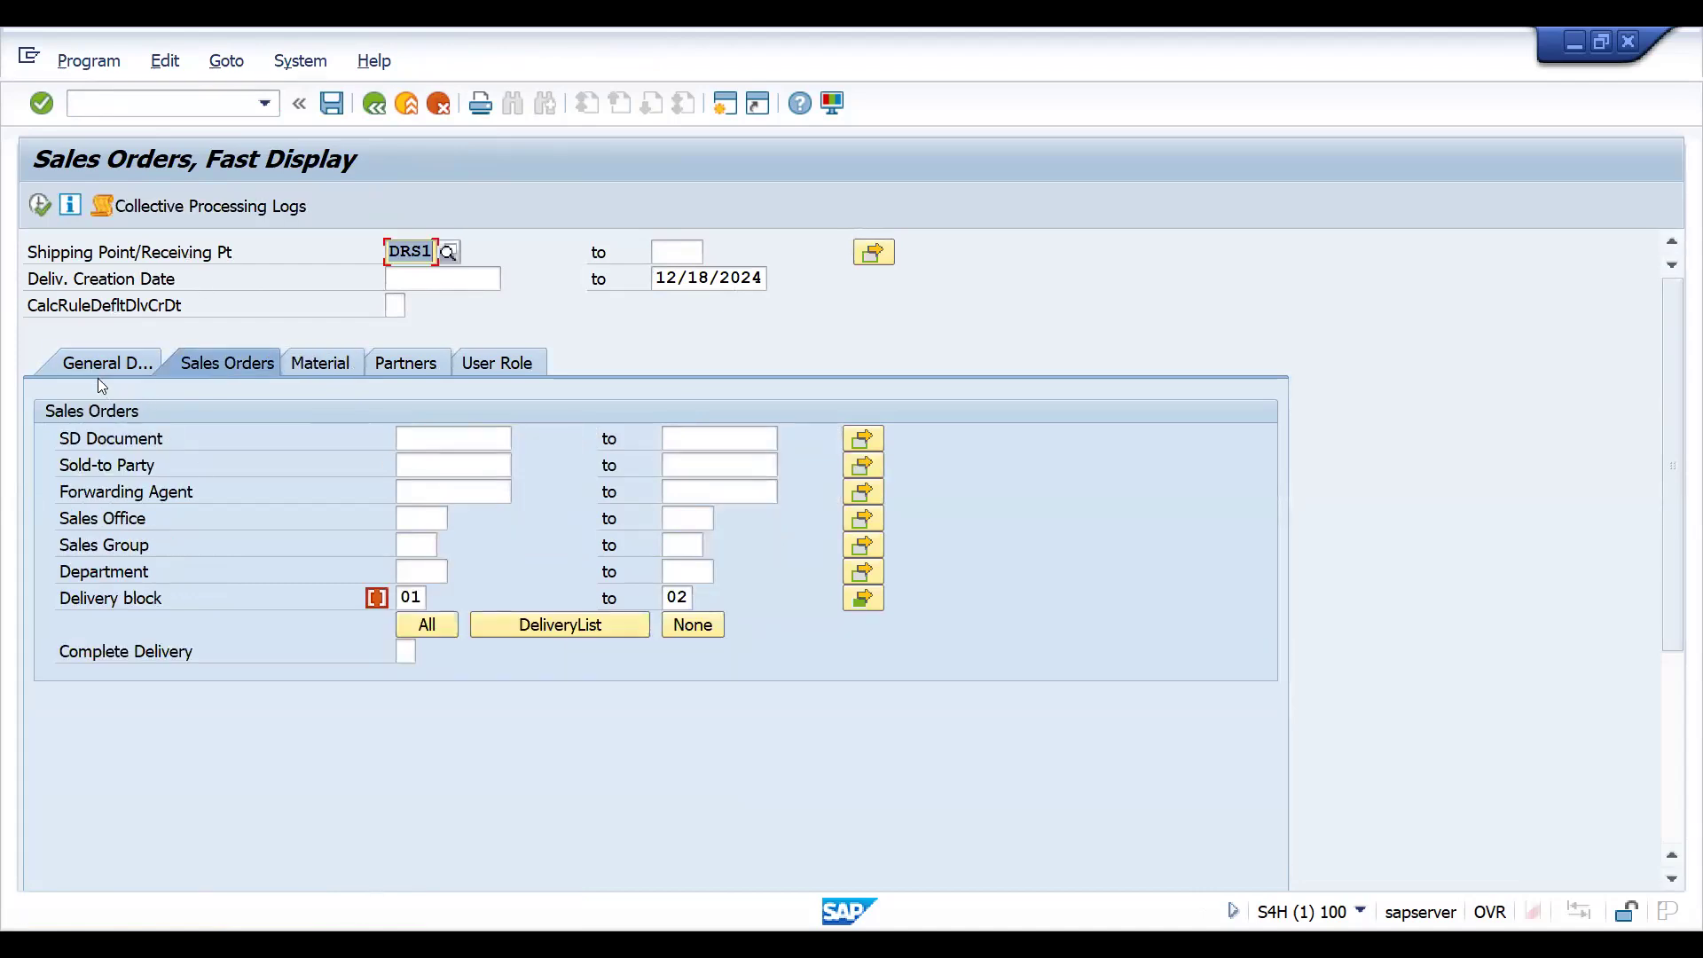
click(39, 205)
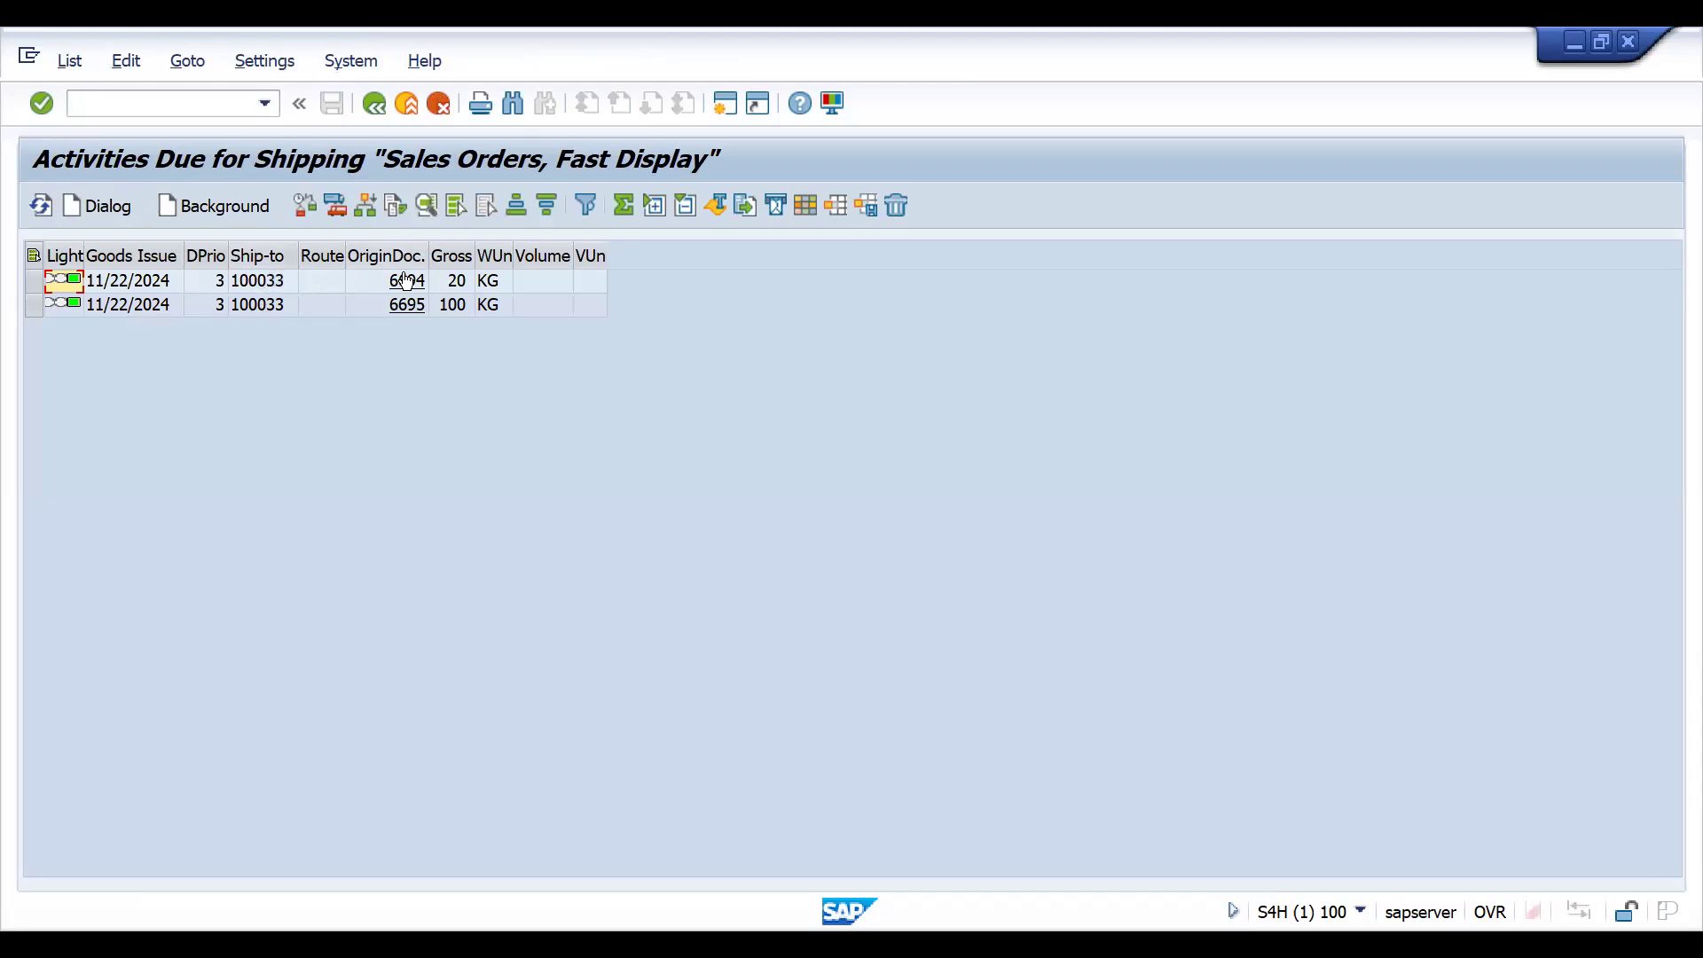
Create the delivery in the background for both listed sales orders and open the delivery creation log
click(33, 257)
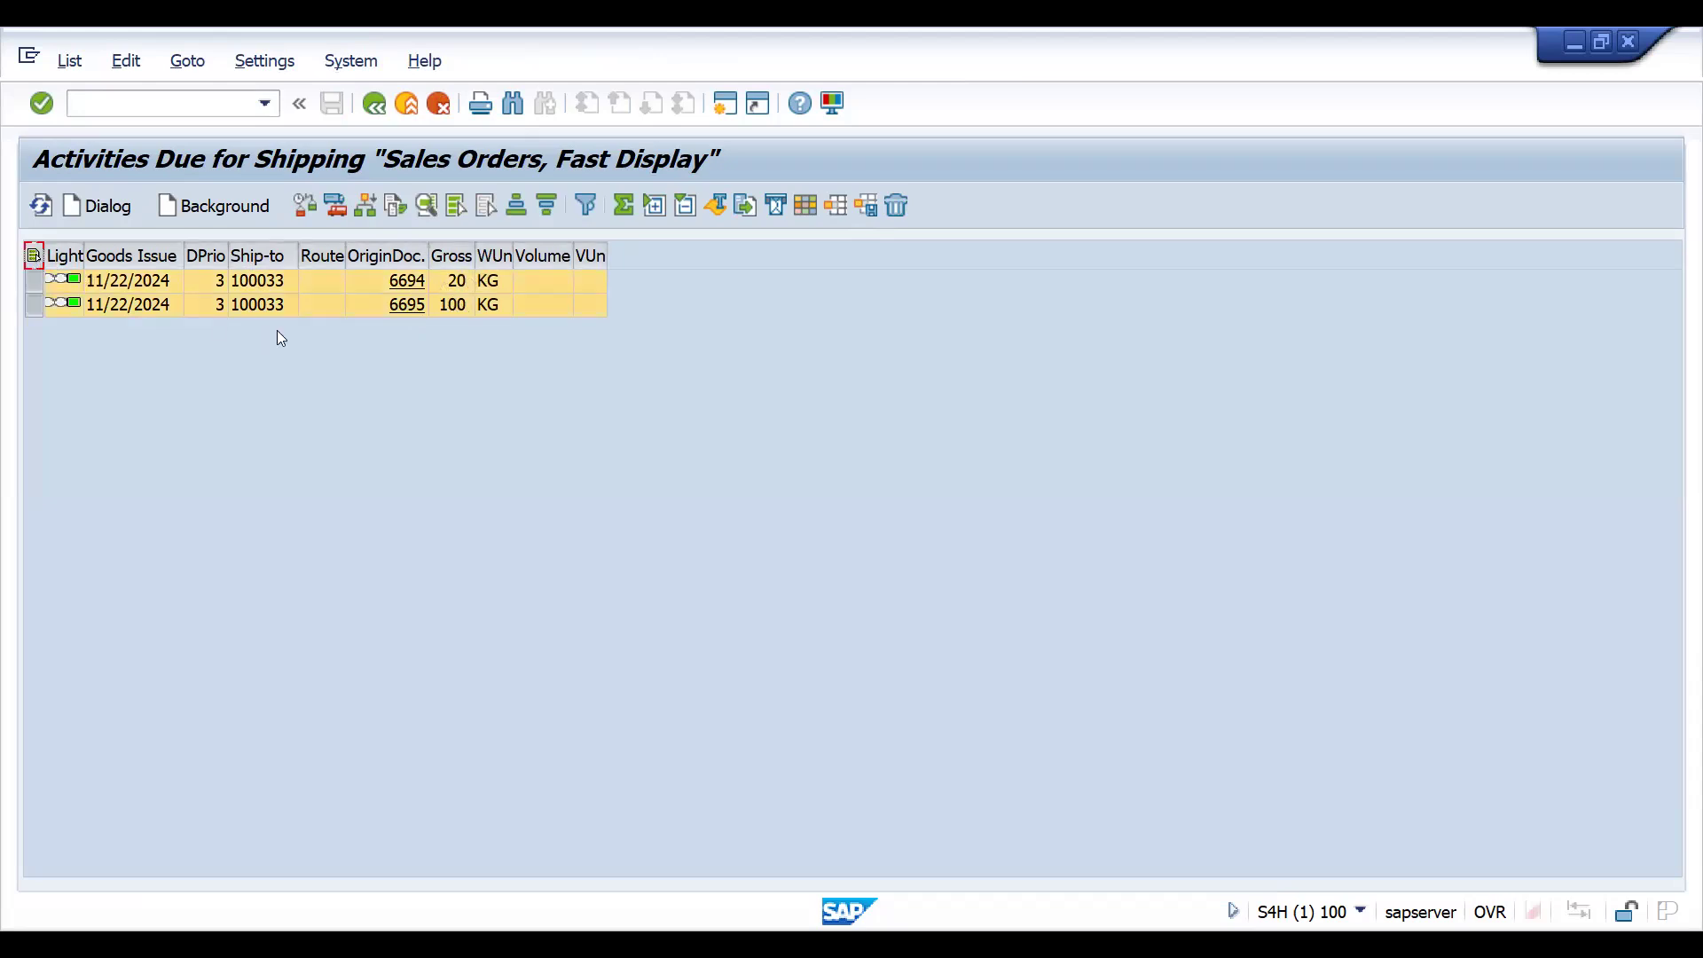
click(225, 209)
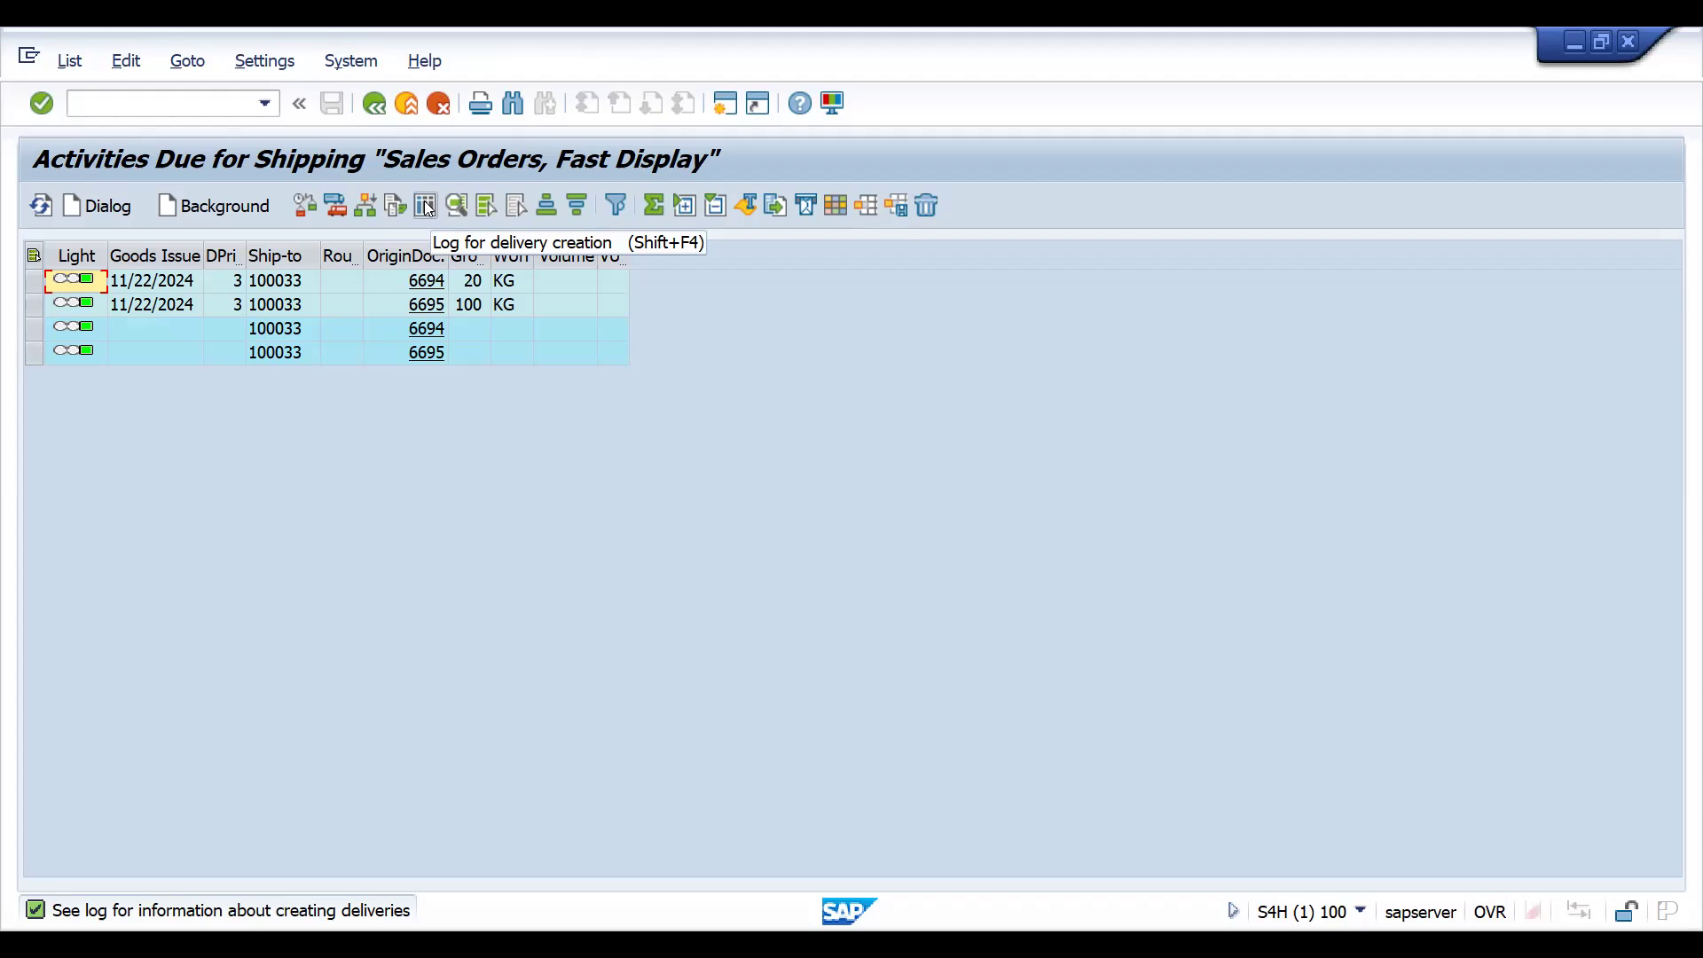
click(427, 207)
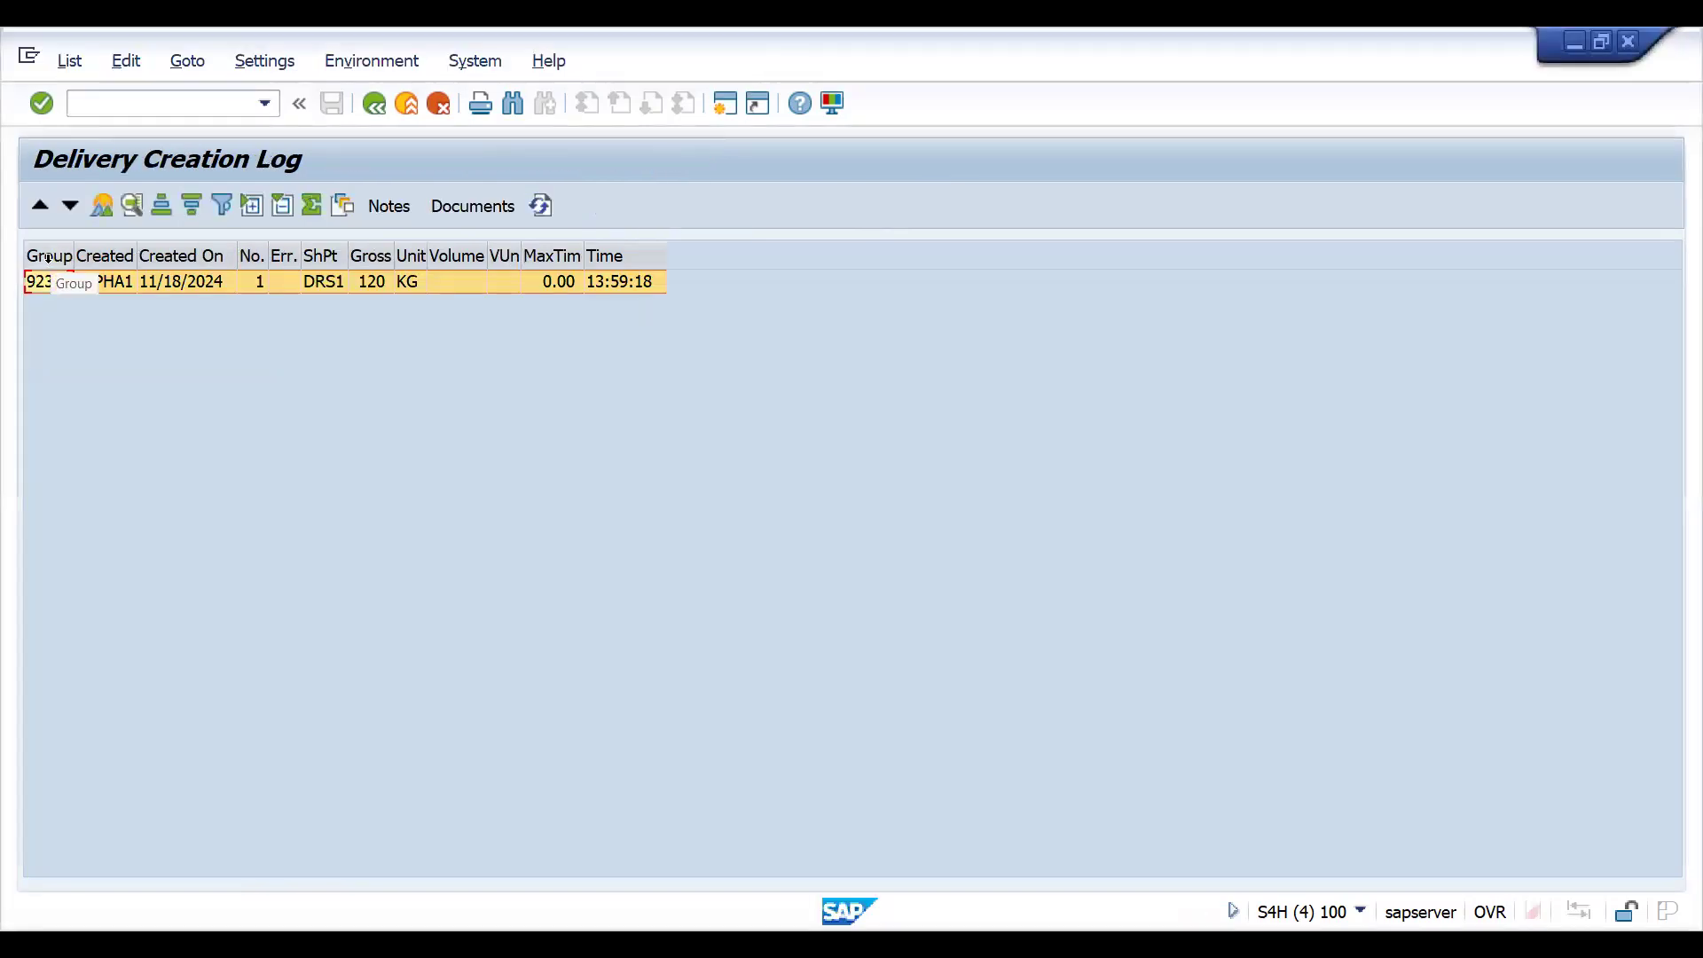
List the documents of the log's delivery group and display the outbound delivery
click(51, 259)
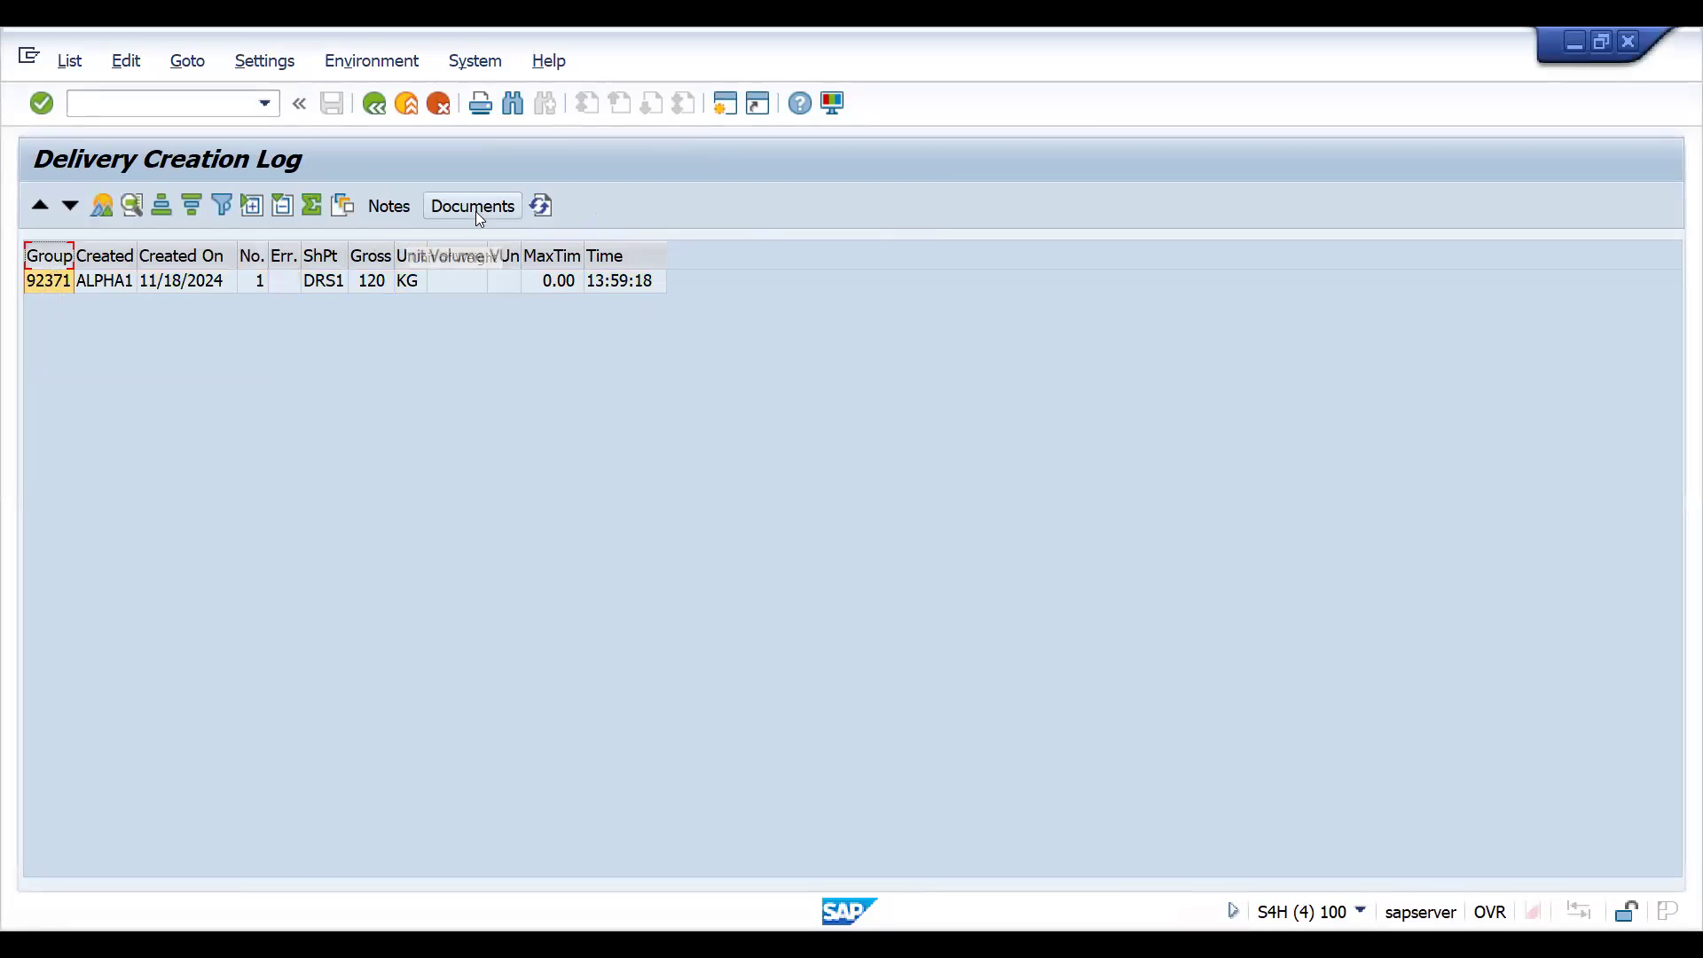
click(39, 288)
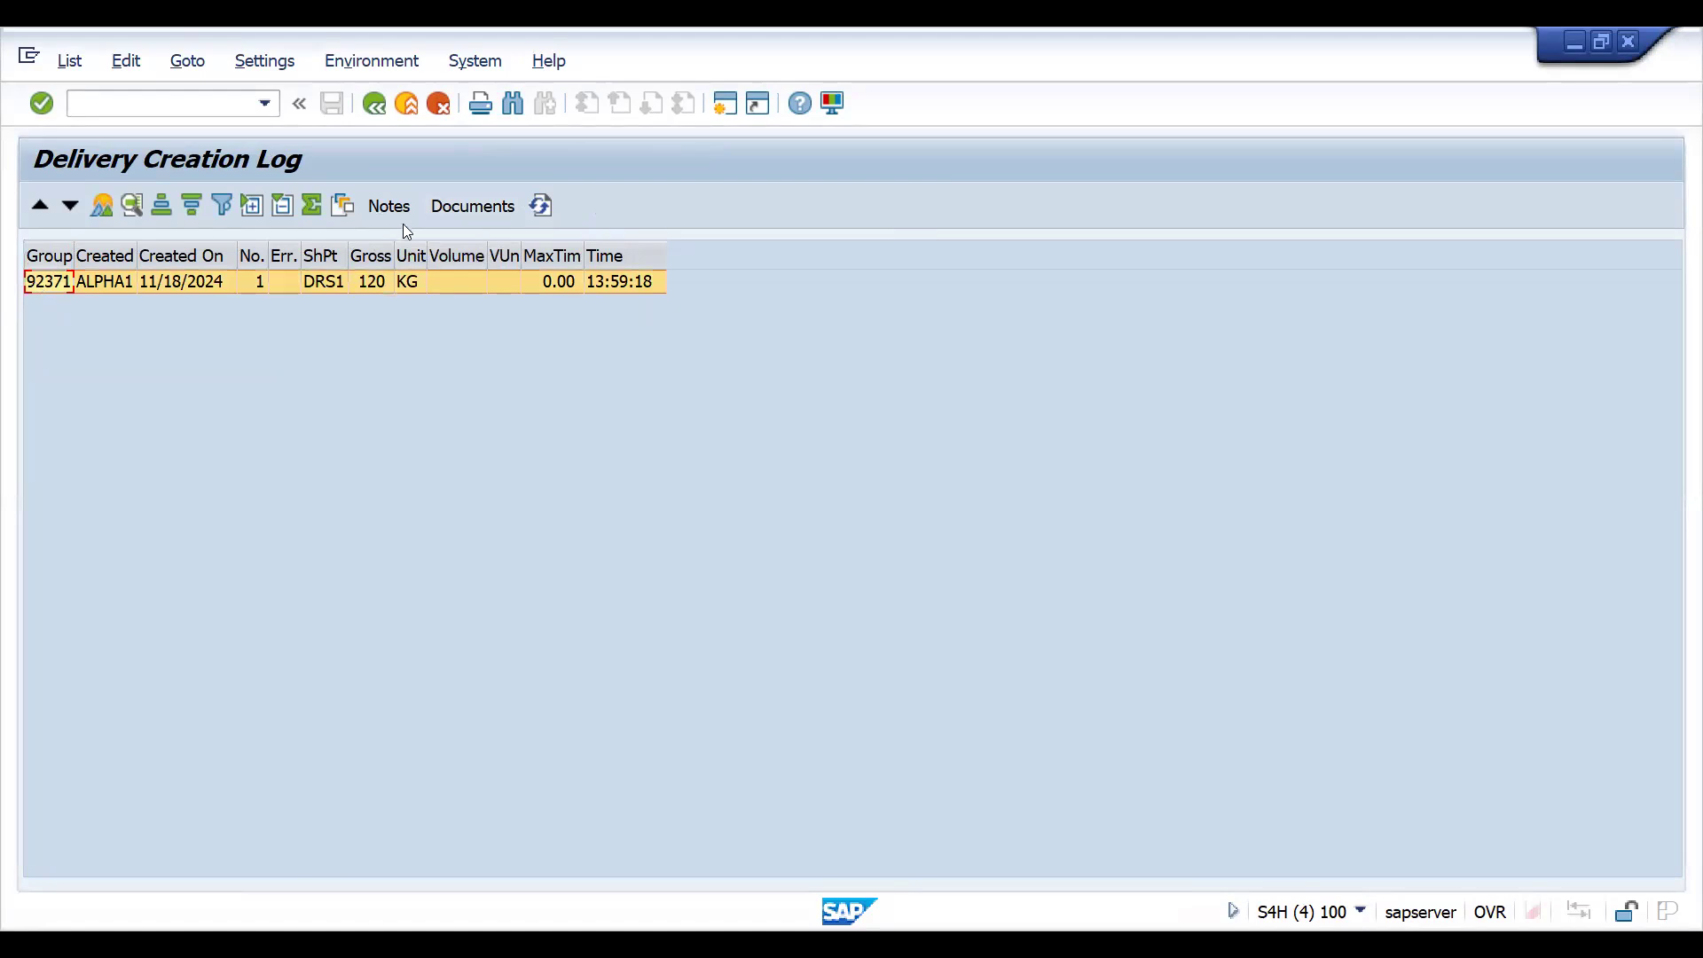
click(454, 206)
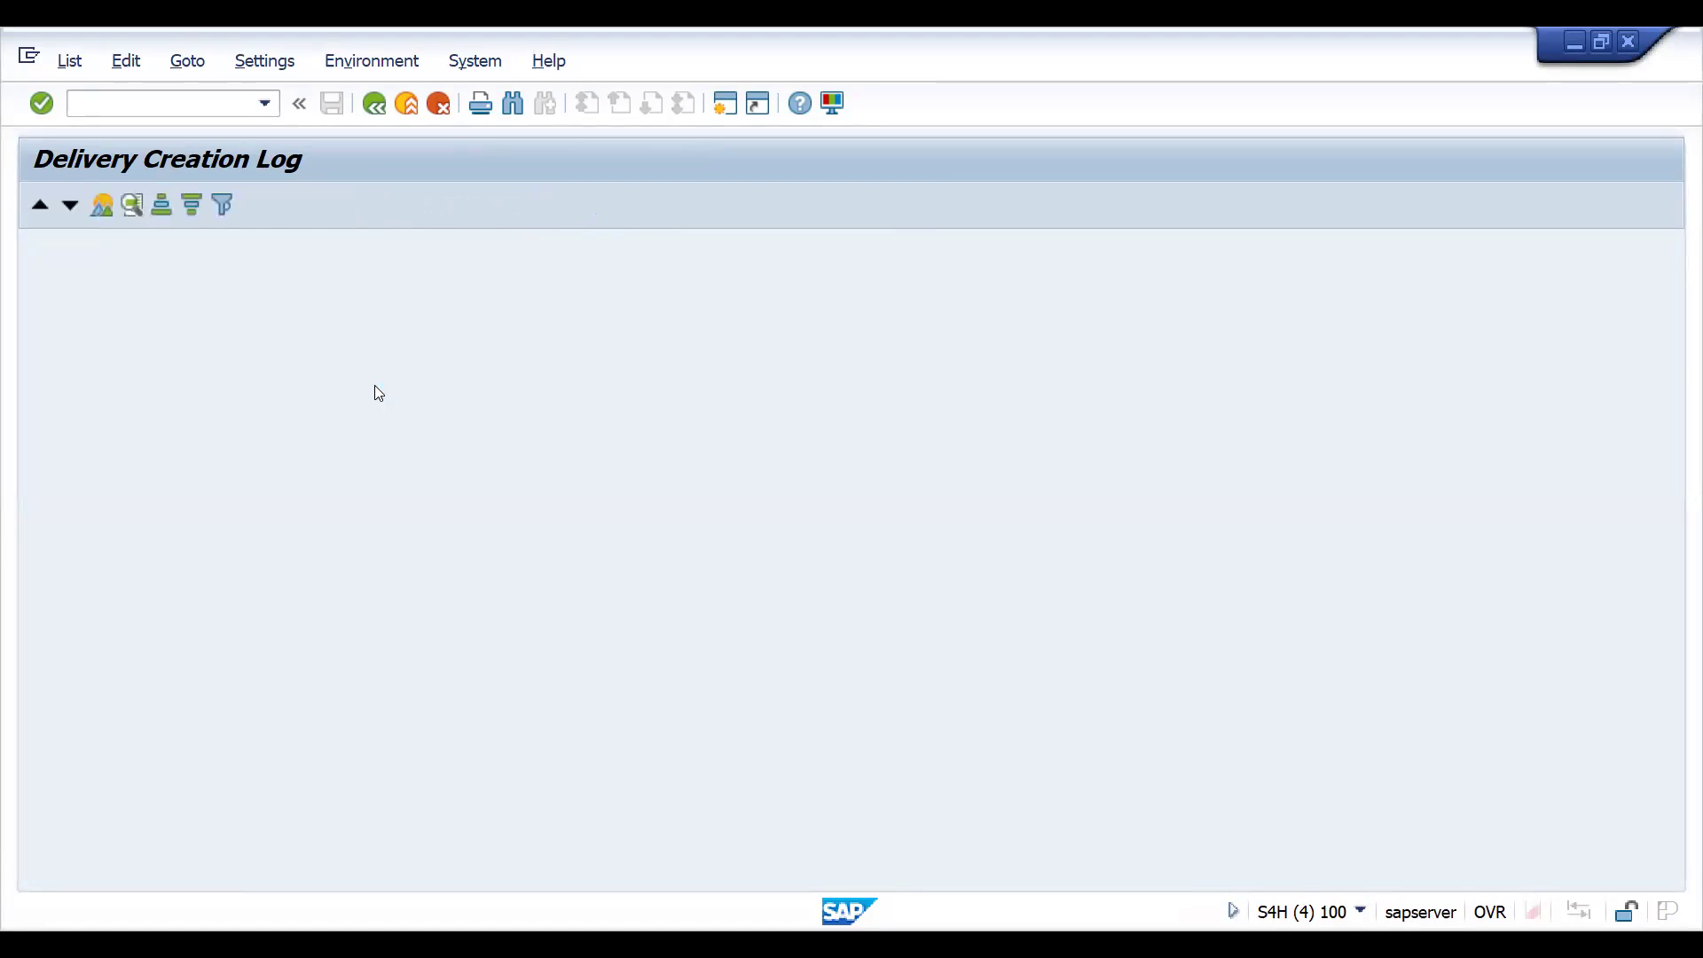
click(195, 293)
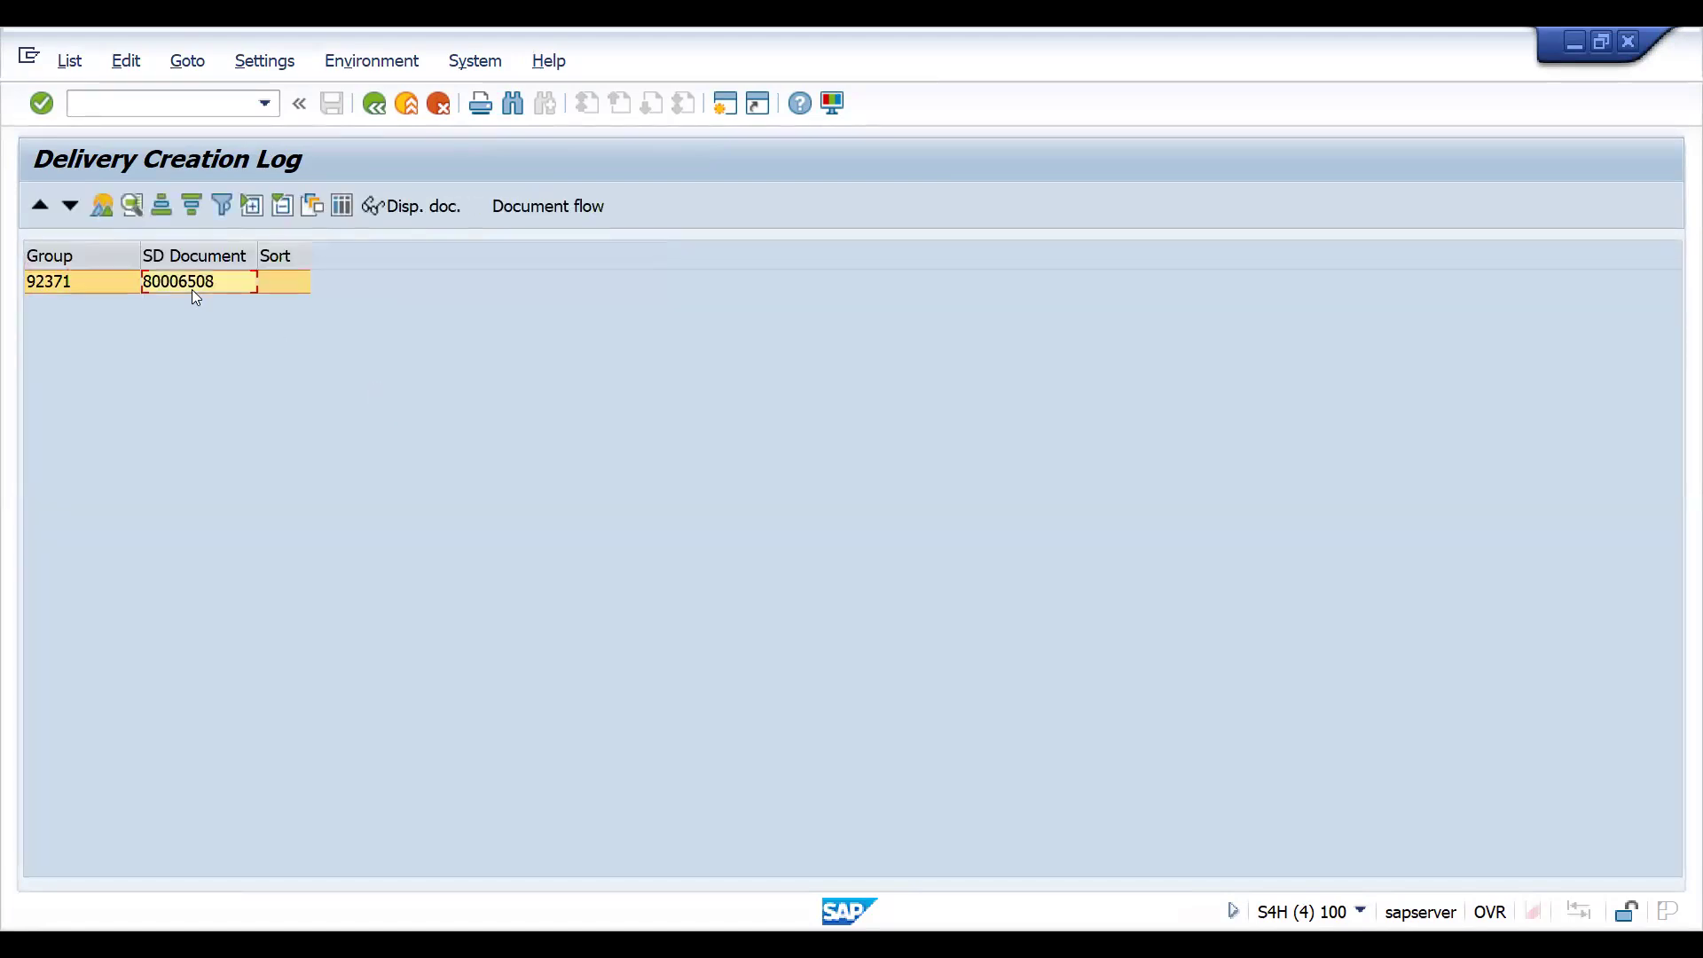
click(191, 282)
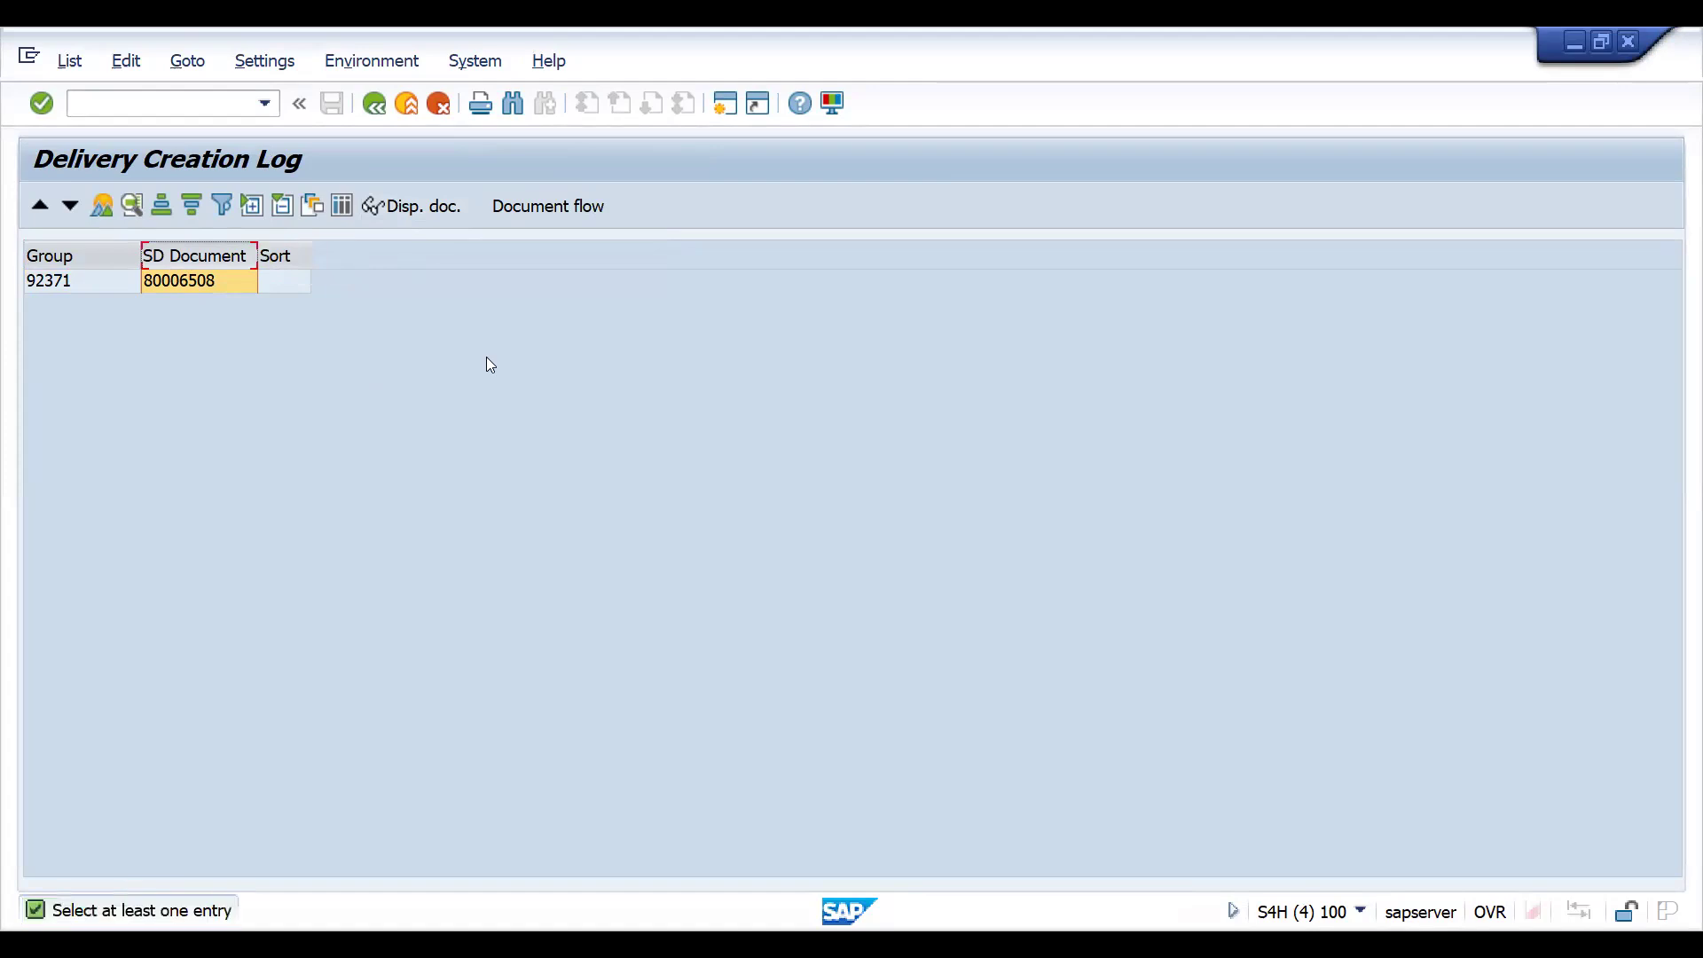
click(54, 282)
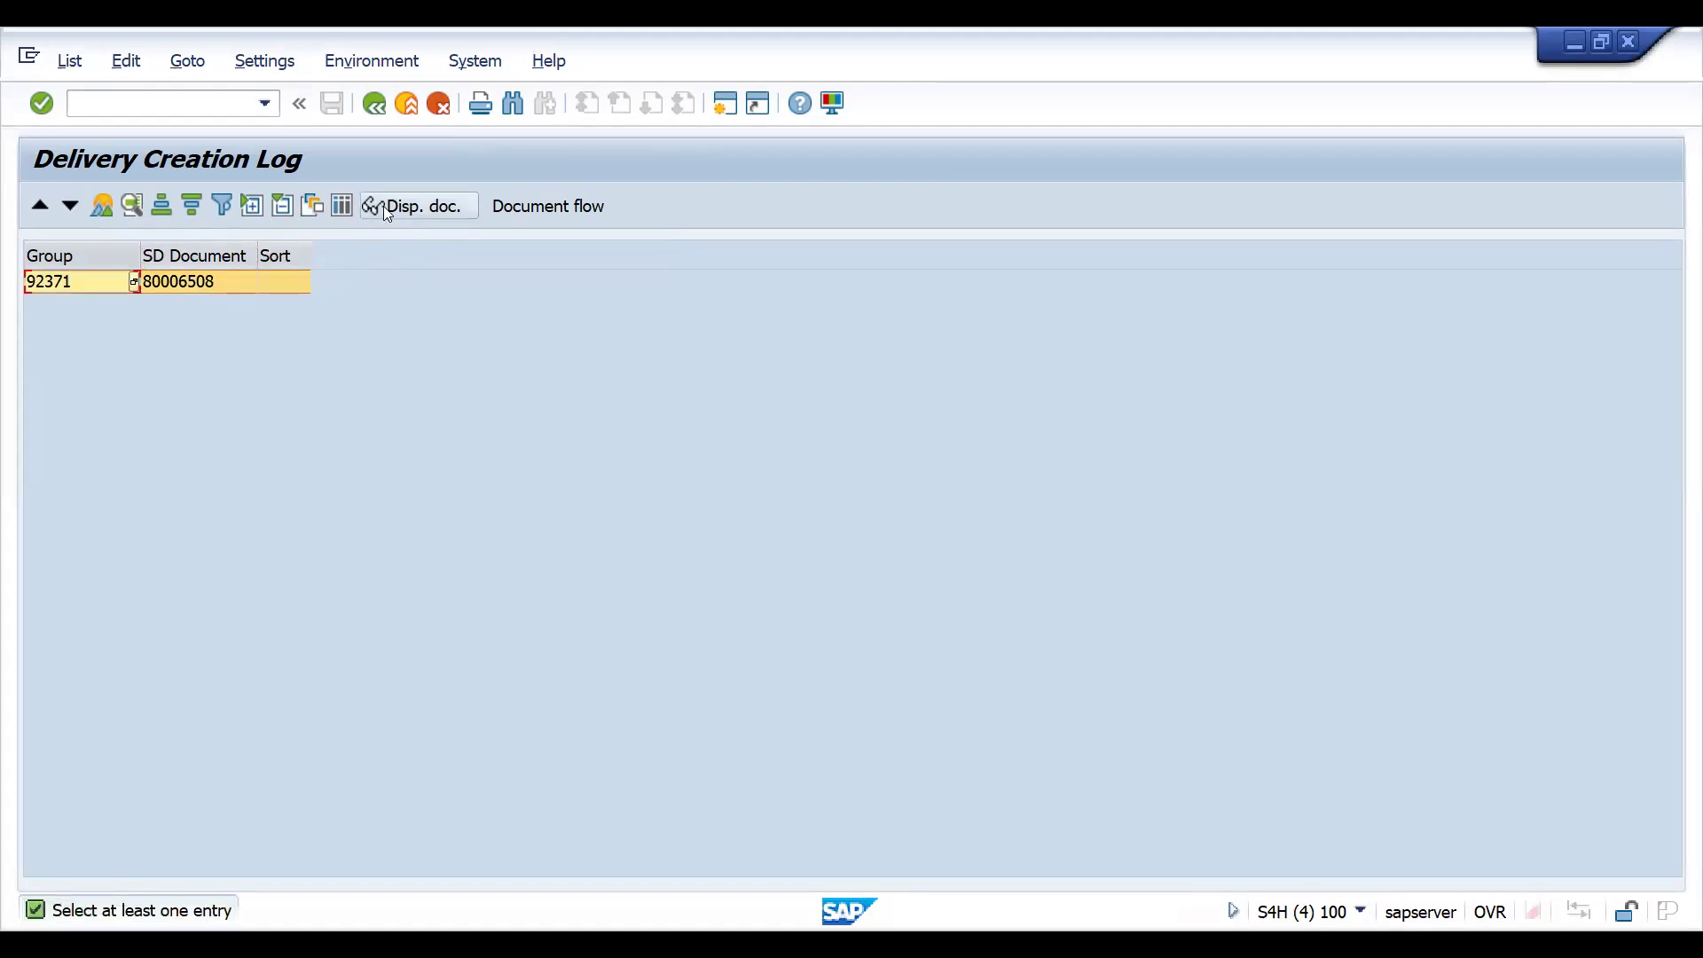
click(383, 208)
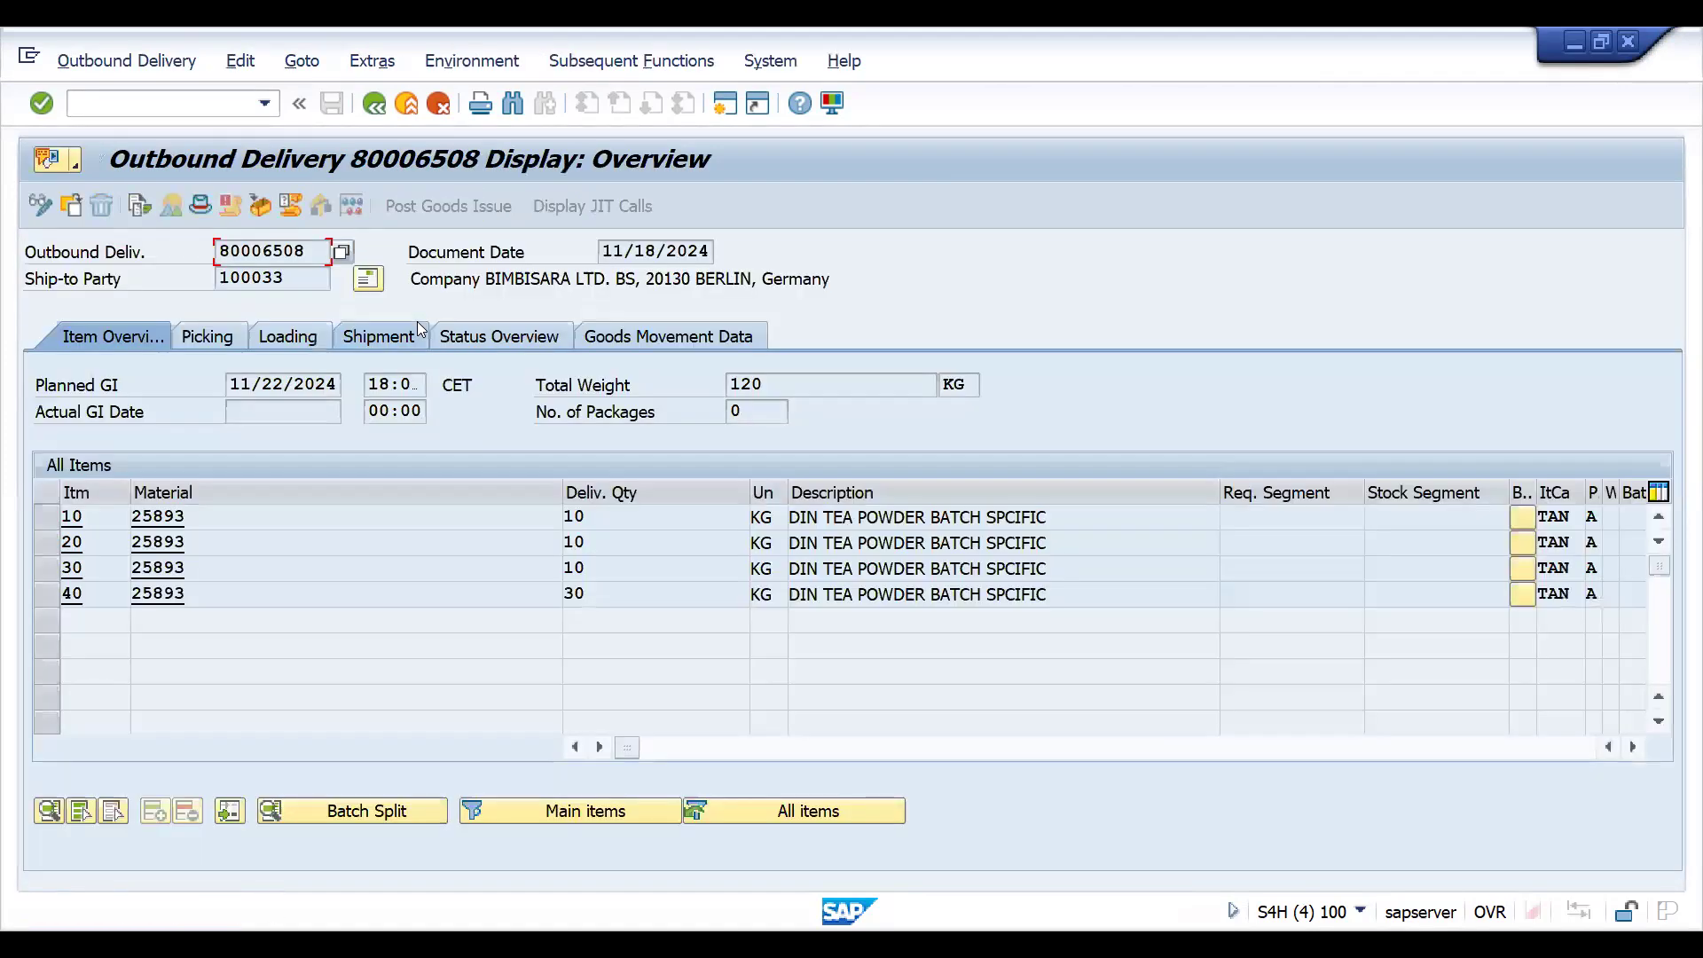
Check the delivery quantities, switch the outbound delivery to change mode and show its picking data
click(616, 537)
click(616, 516)
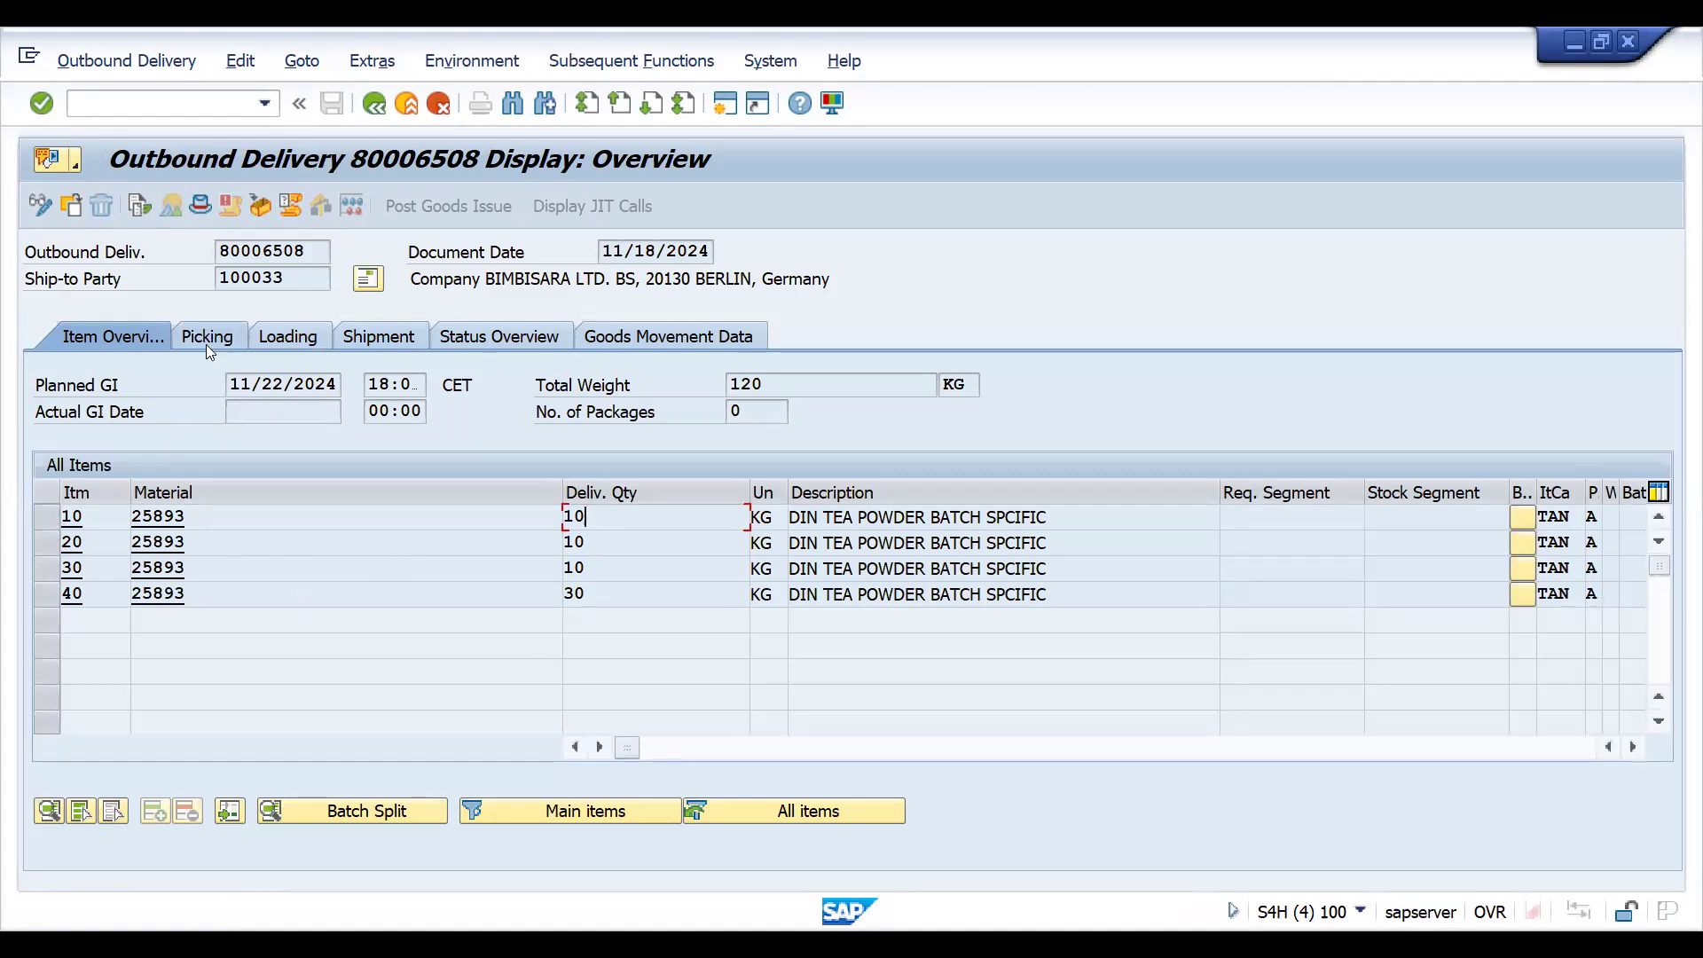
click(44, 204)
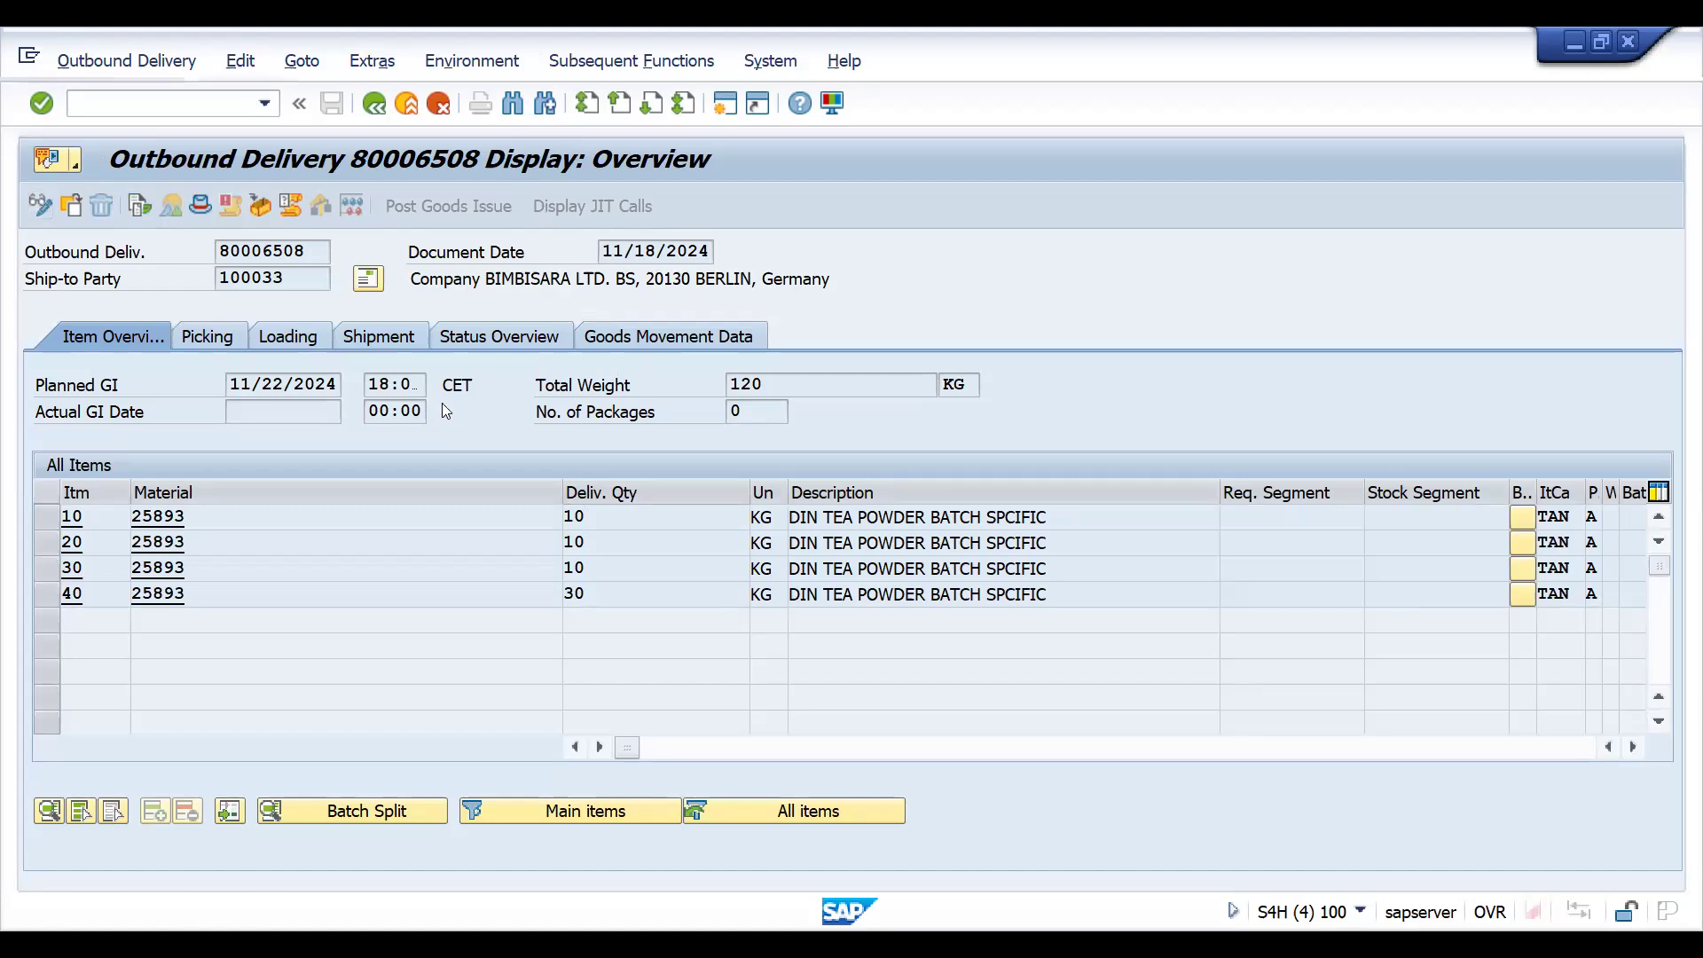
click(207, 336)
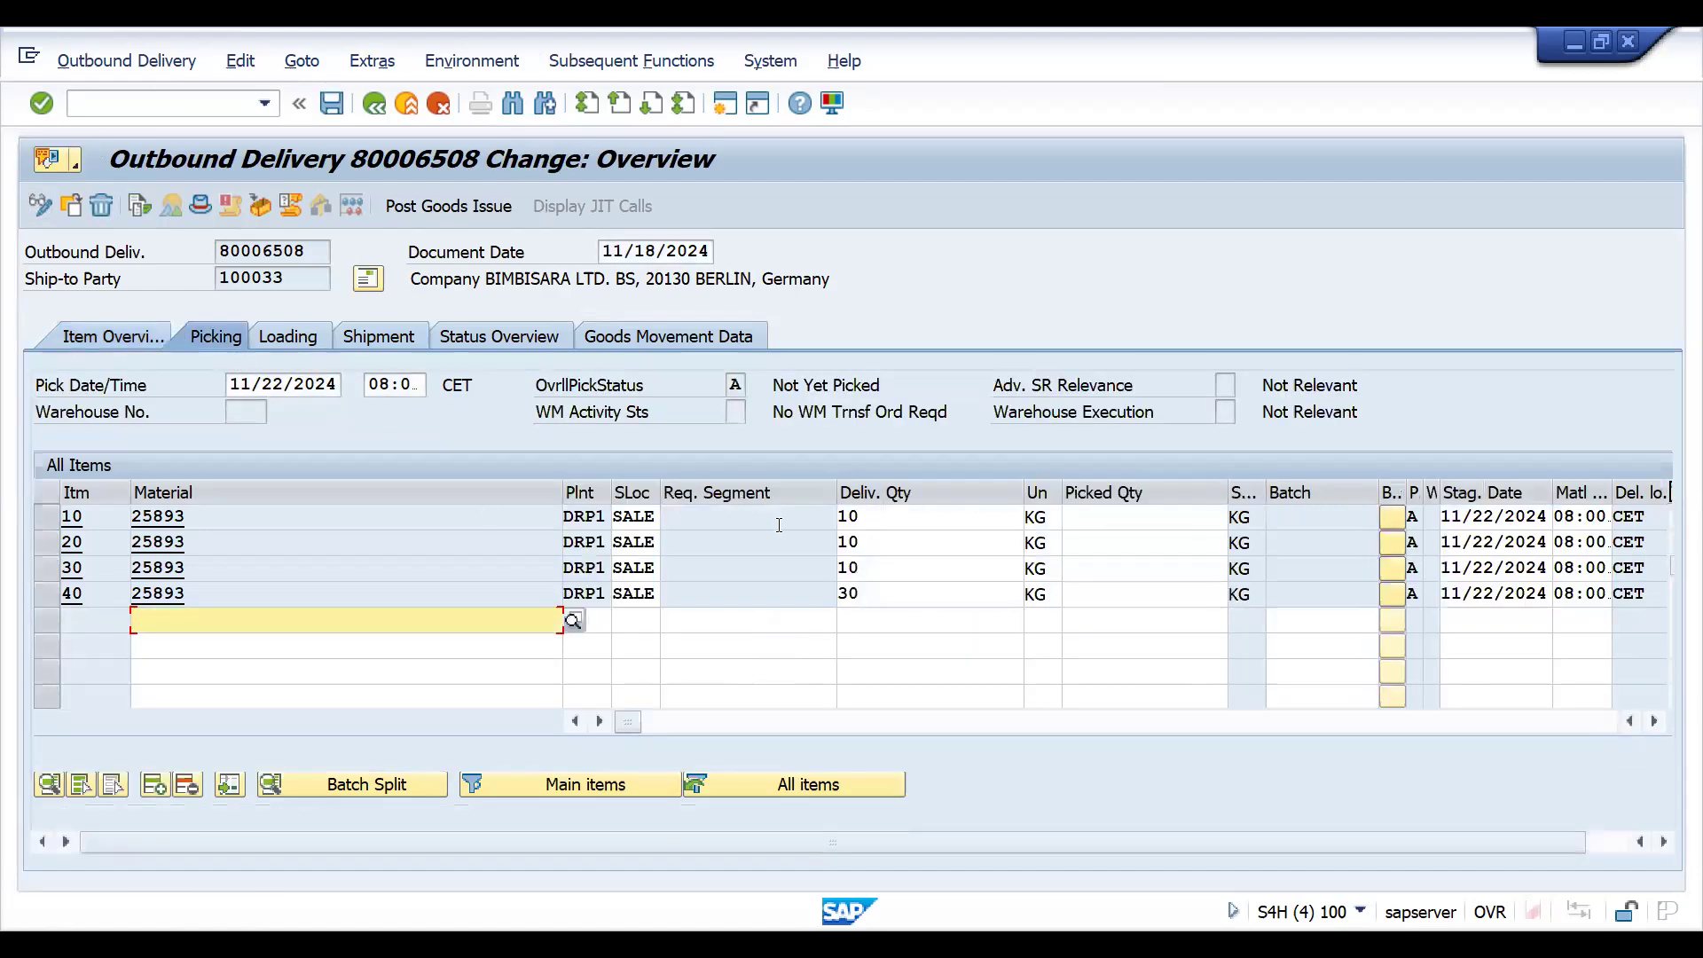
Set the picked quantity to 10 for items 10, 20 and 30 and 30 for item 40, and post the goods issue
click(1107, 518)
text(10)
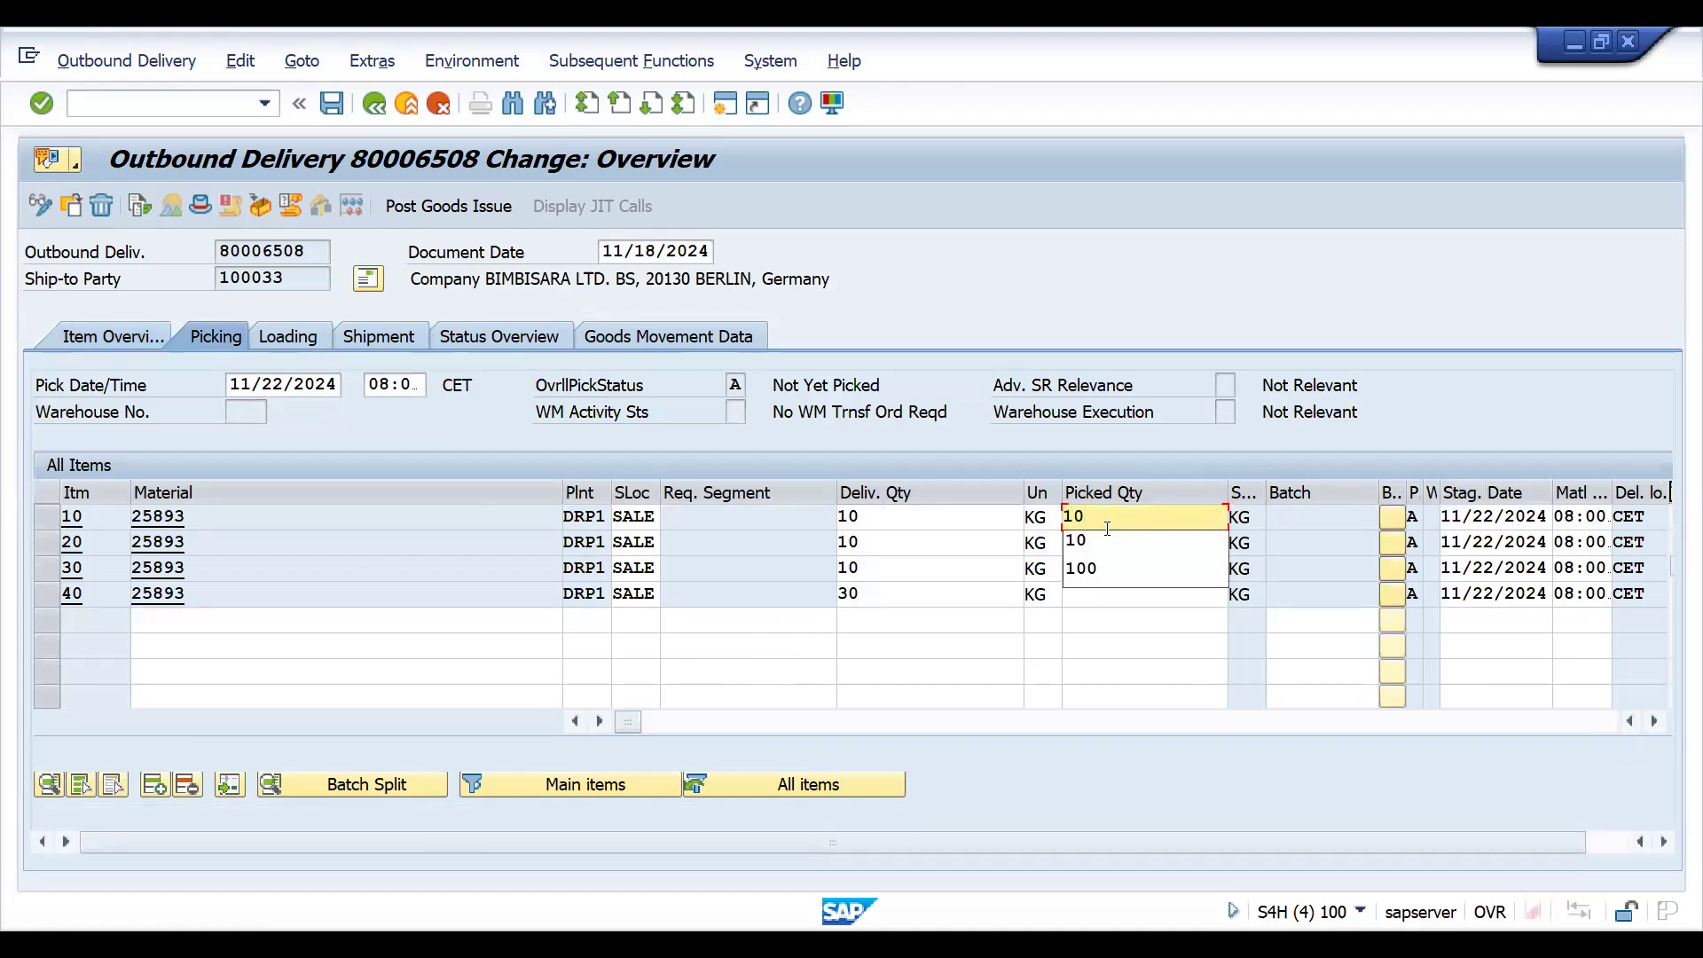
click(1105, 538)
text(10)
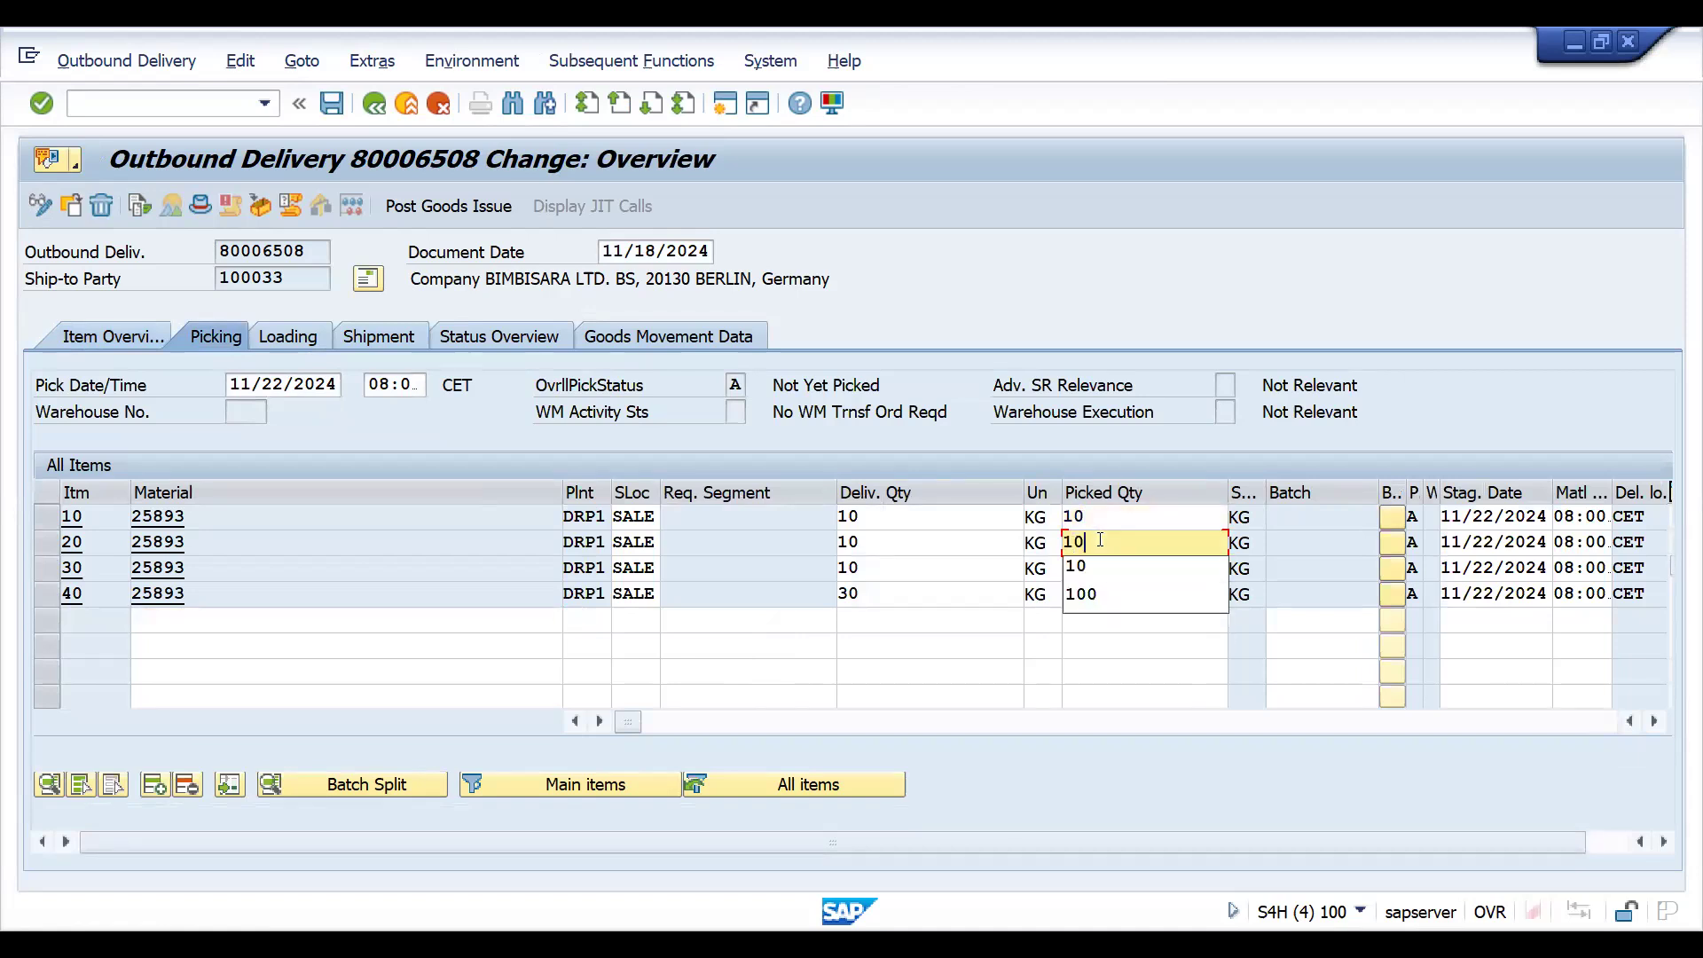
click(1084, 572)
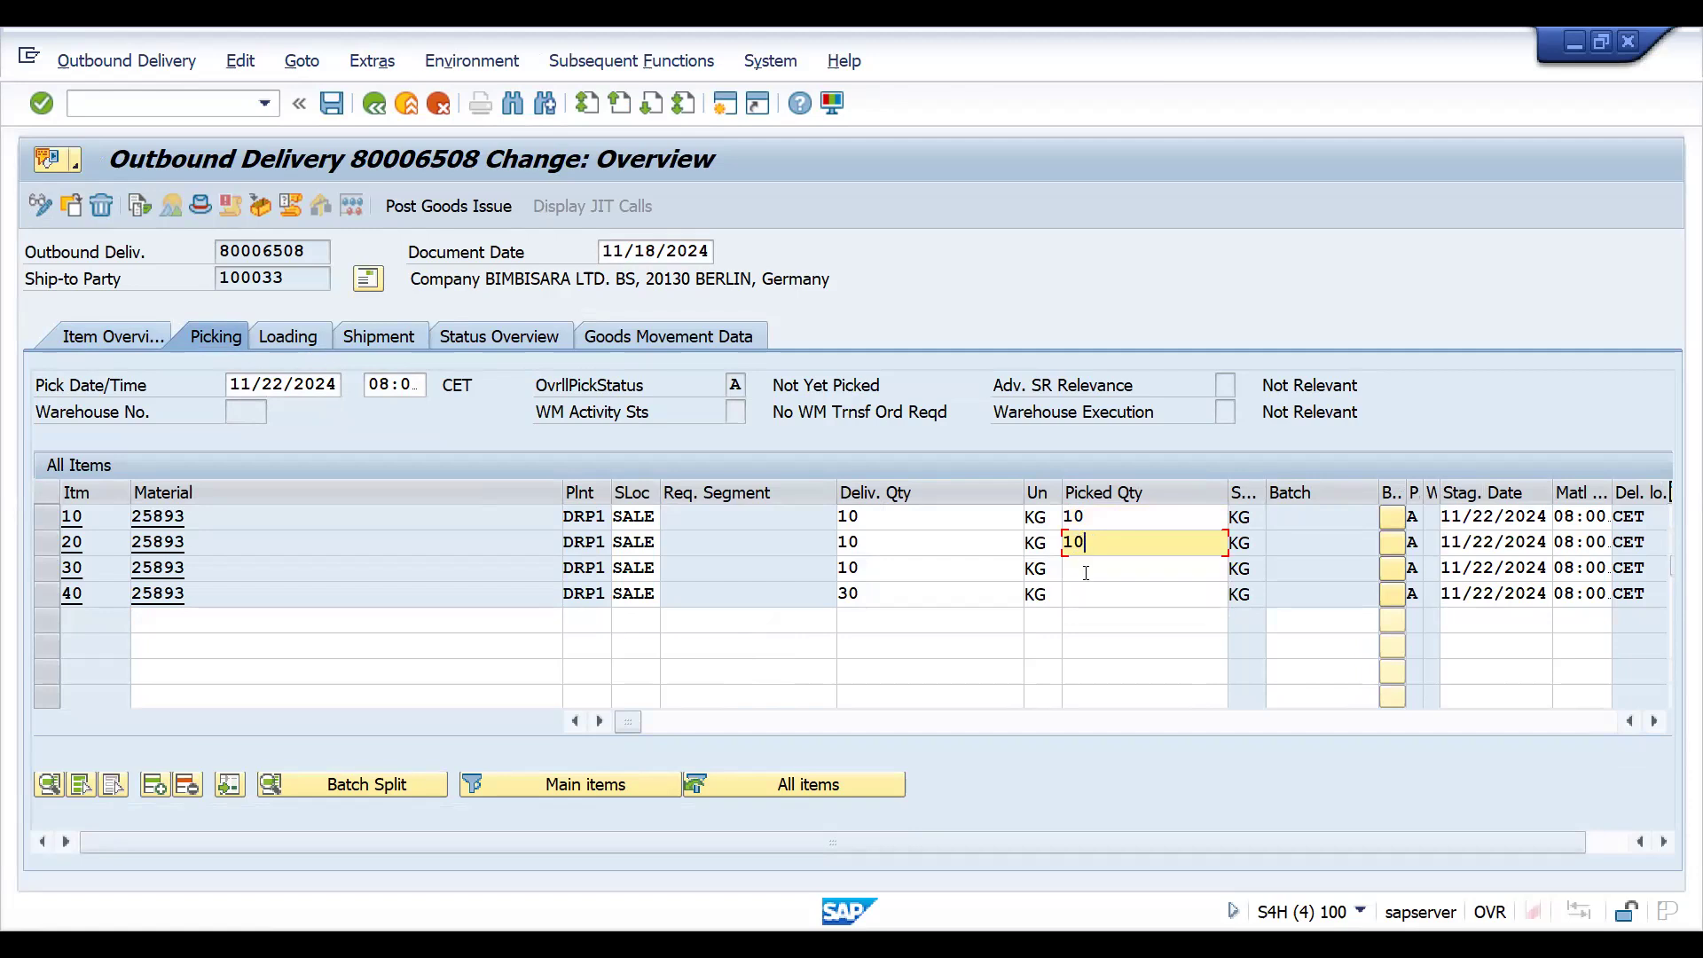
click(1085, 572)
text(10)
click(1080, 599)
click(1082, 599)
text(30)
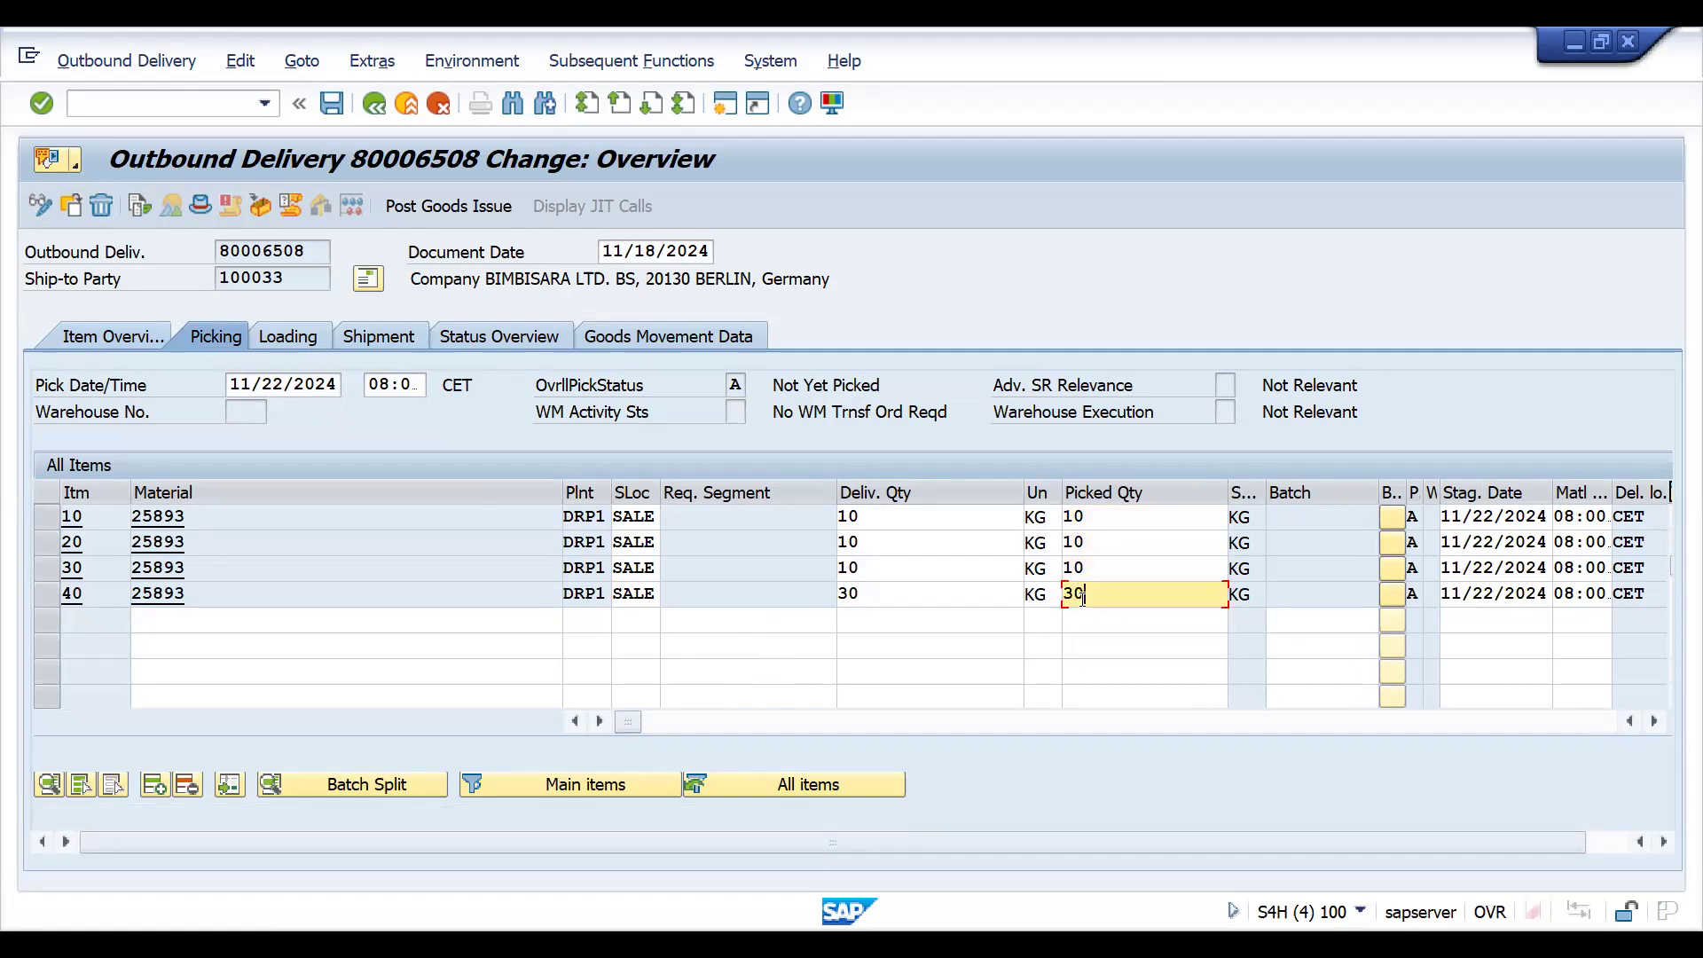
key(Return)
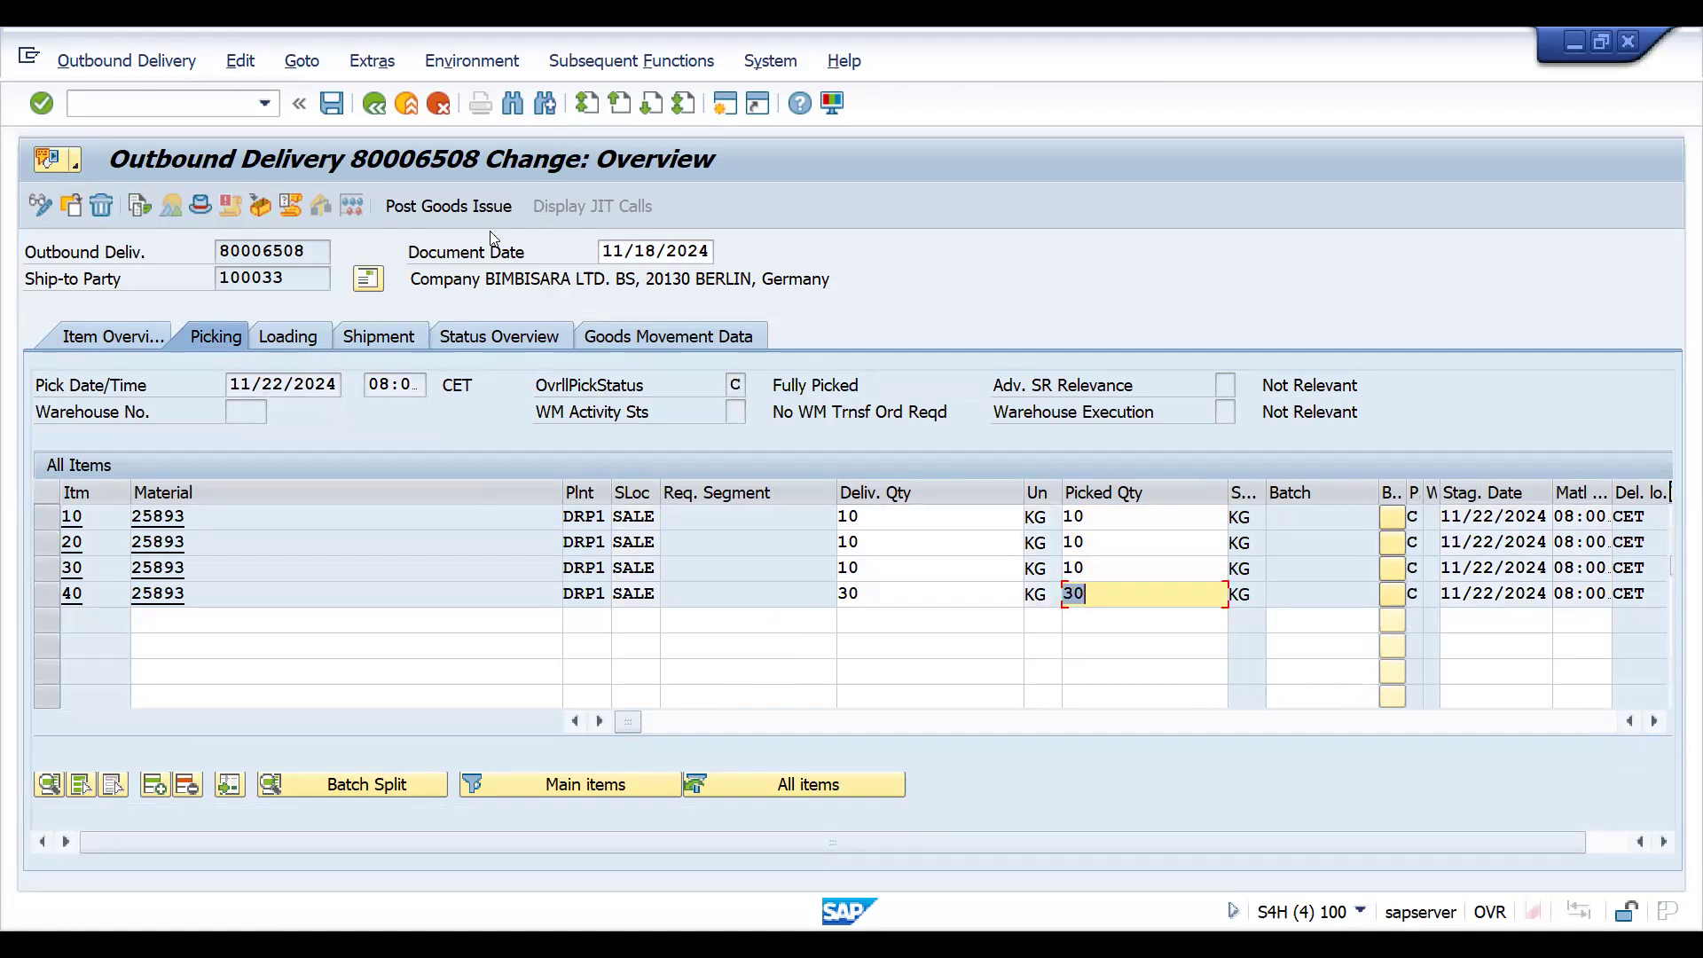
click(437, 207)
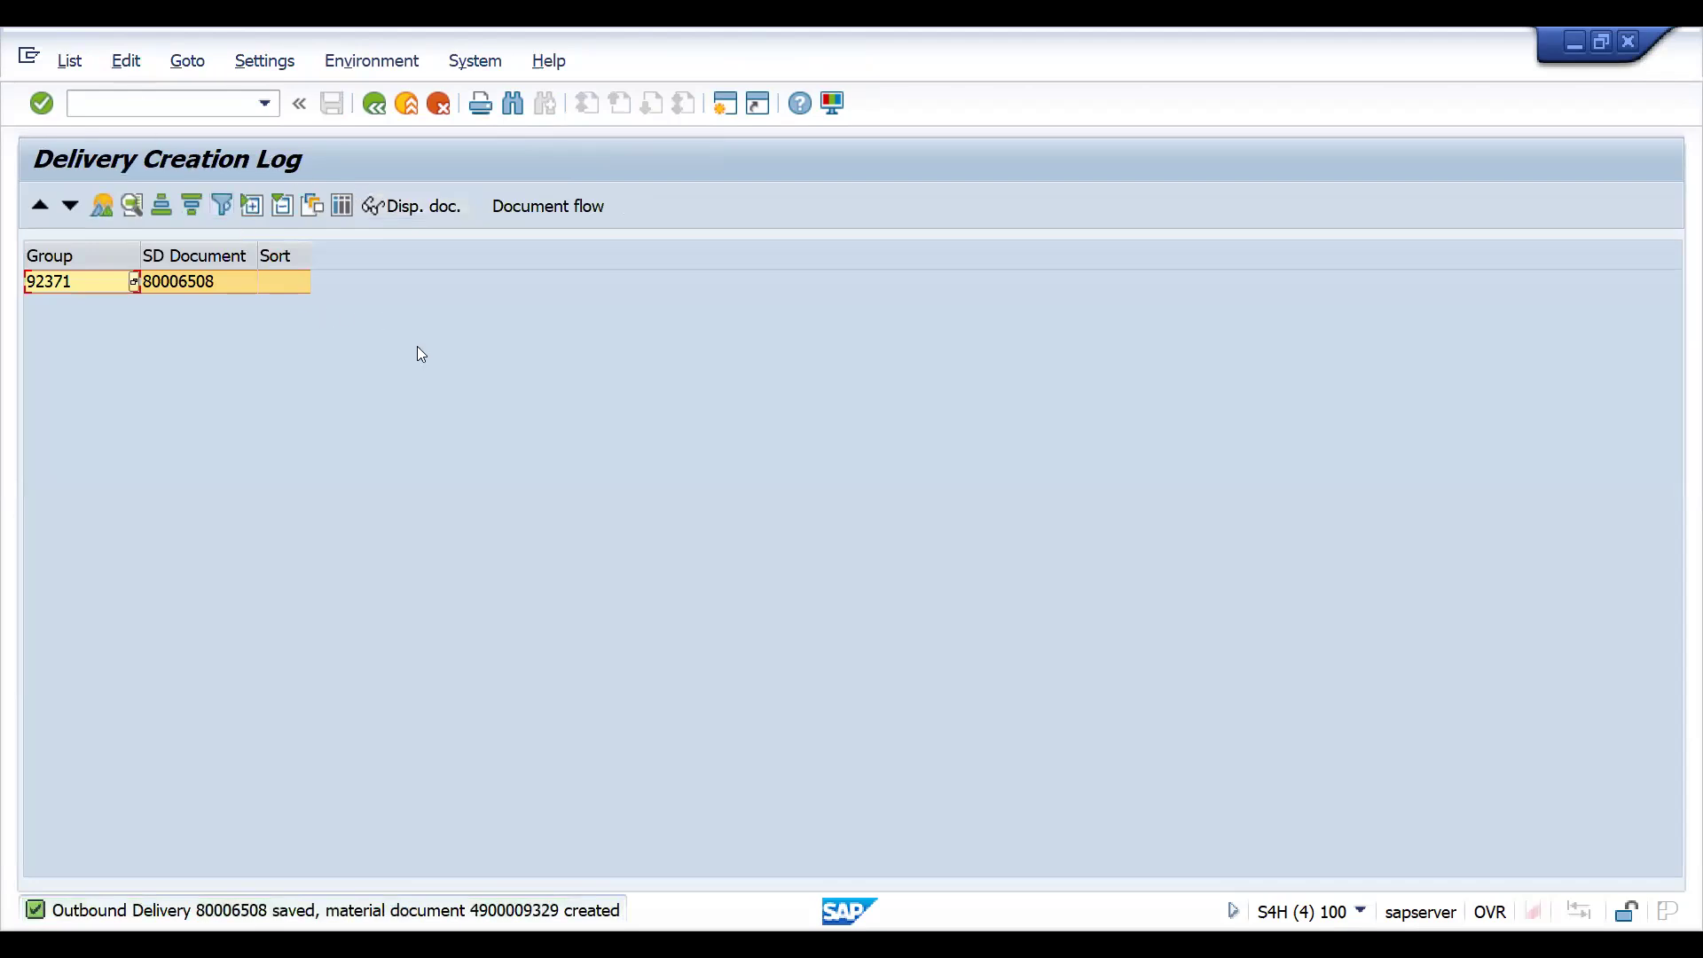
Try to open the document flow of the listed outbound delivery from the delivery creation log
click(179, 280)
click(188, 255)
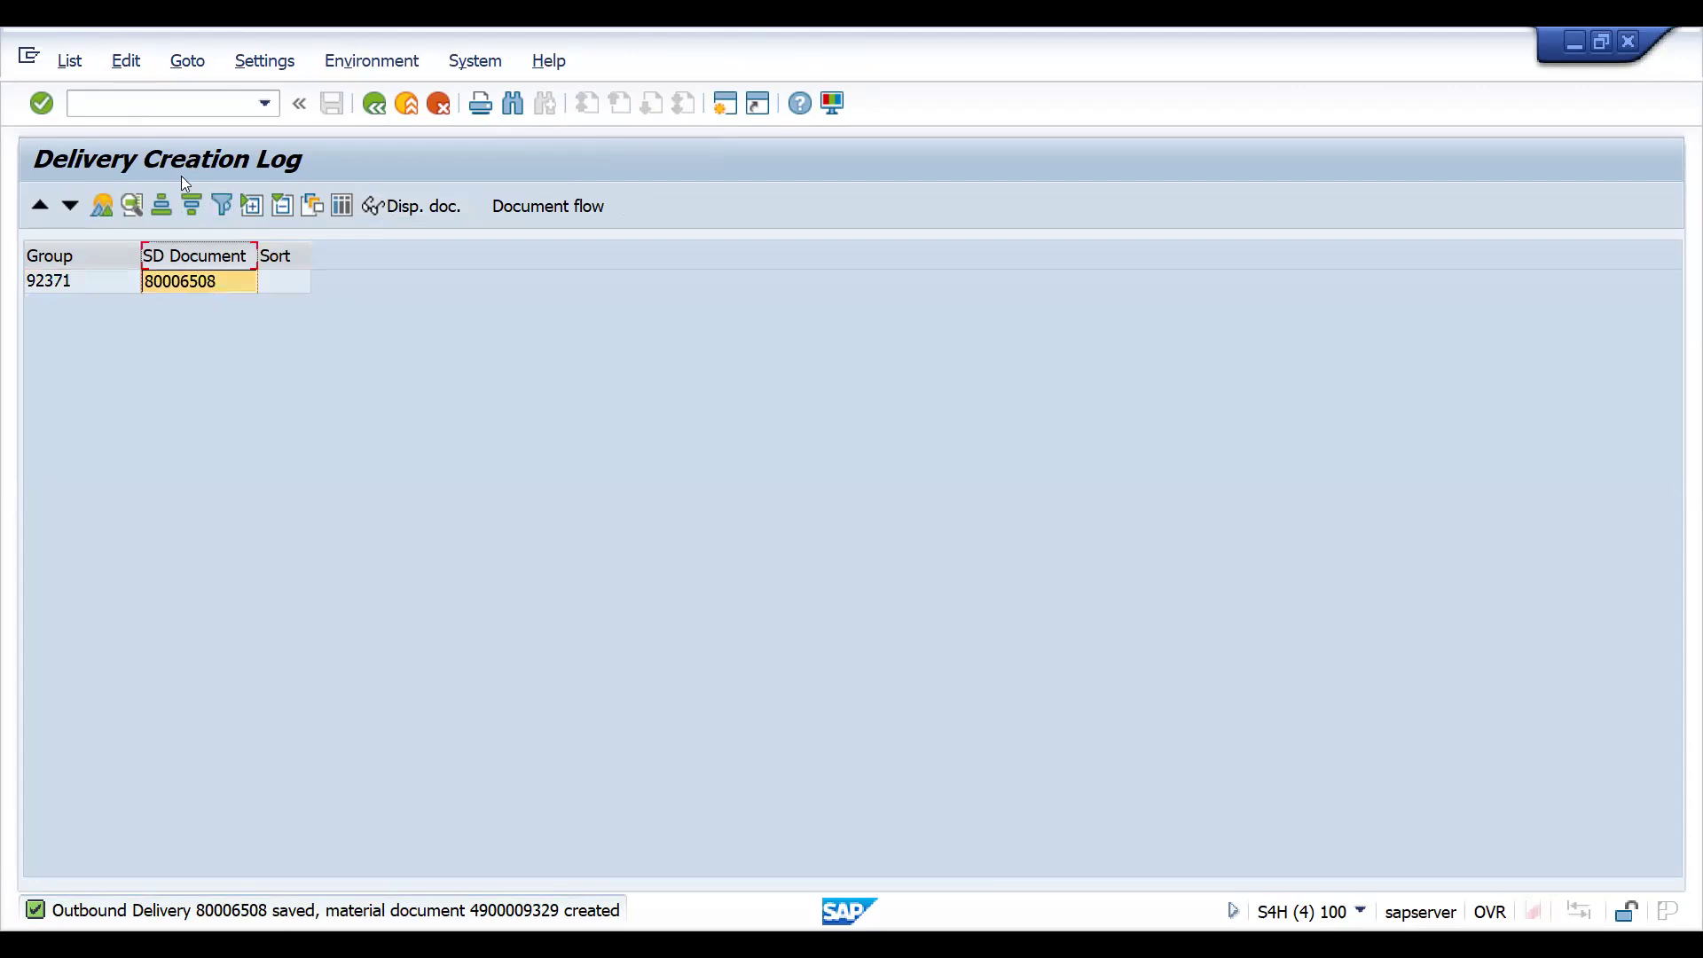
click(156, 113)
click(514, 200)
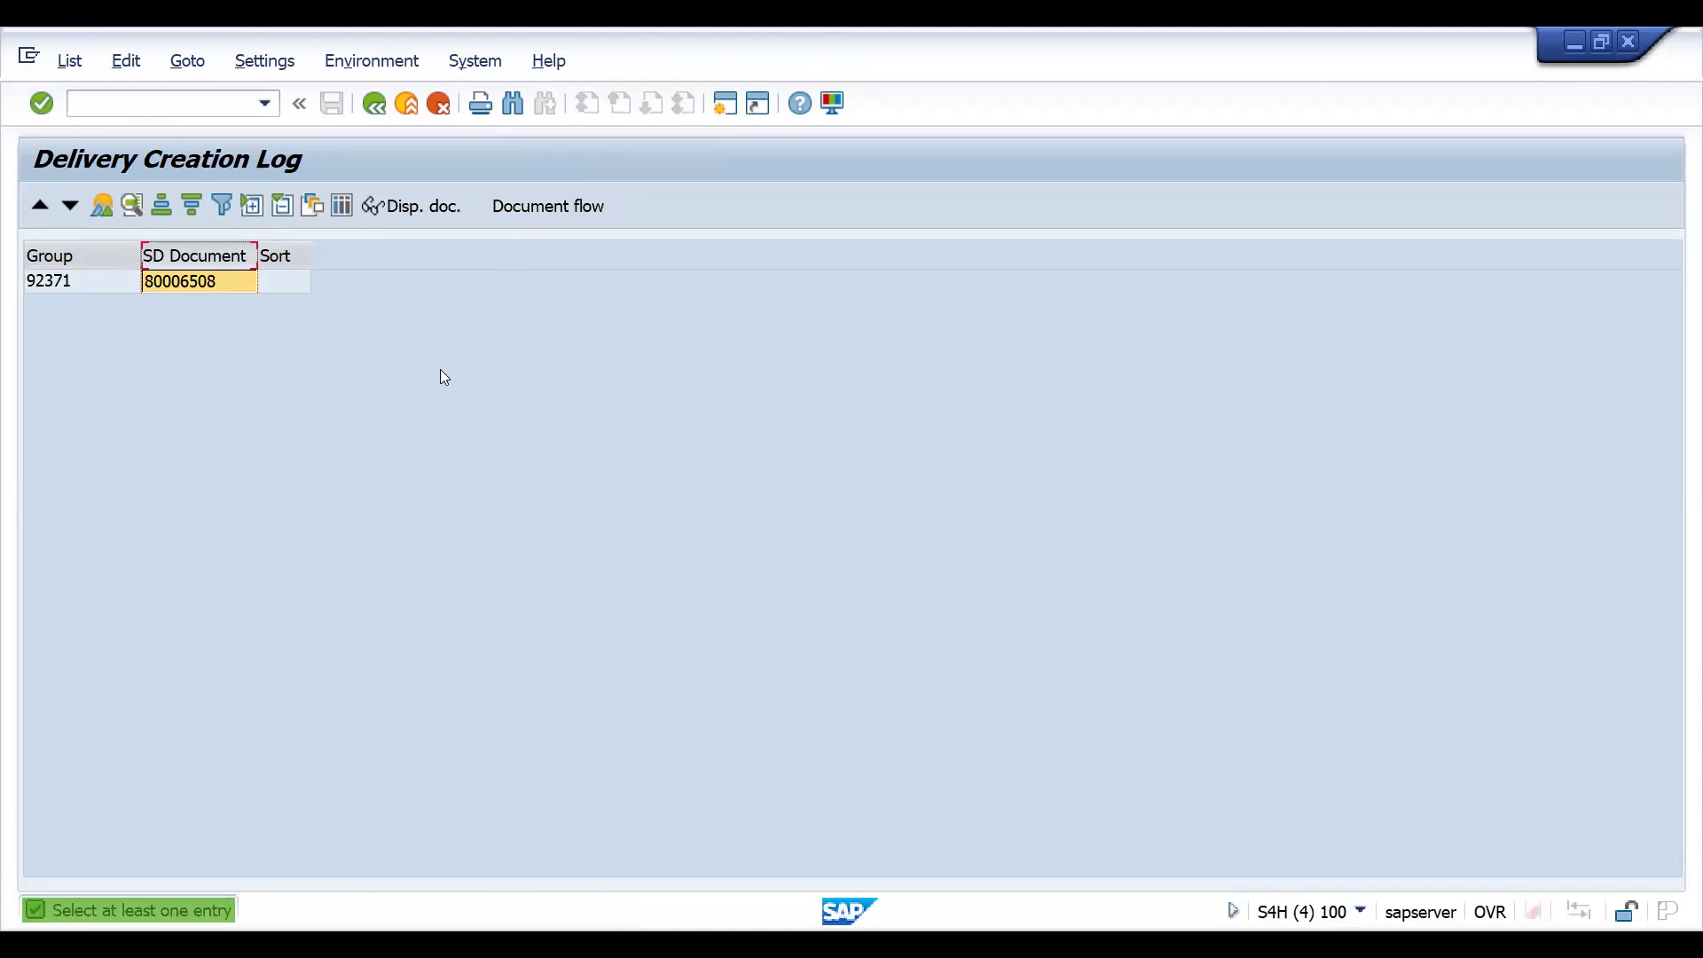
click(50, 281)
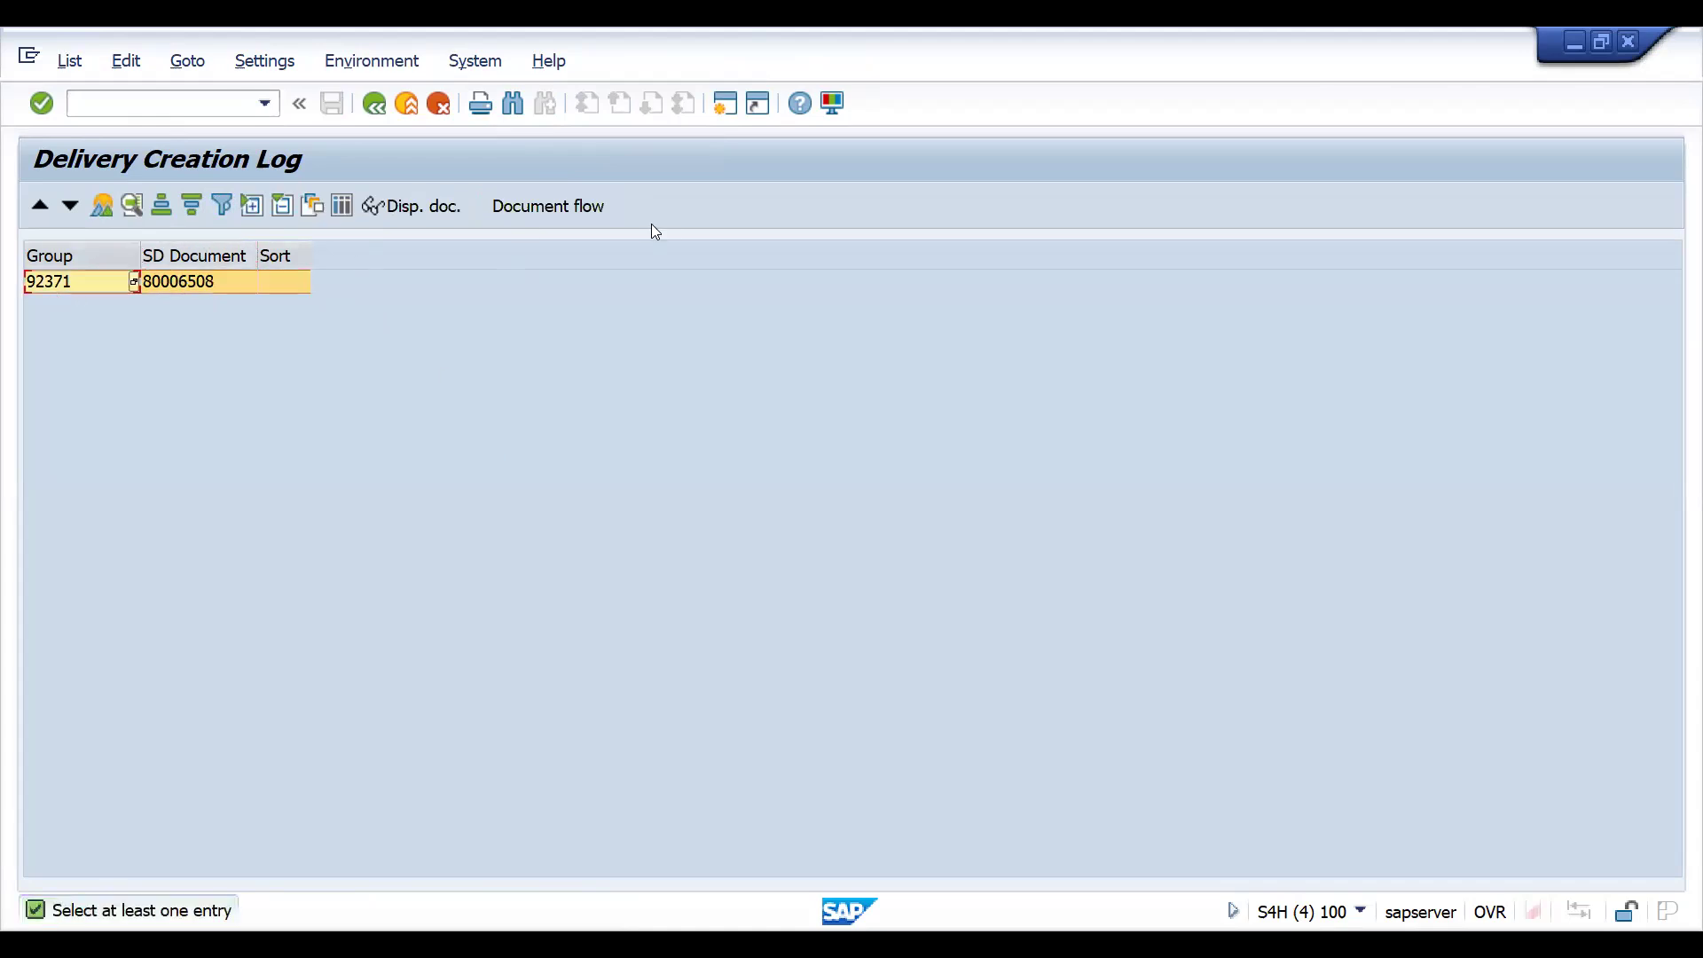
click(545, 210)
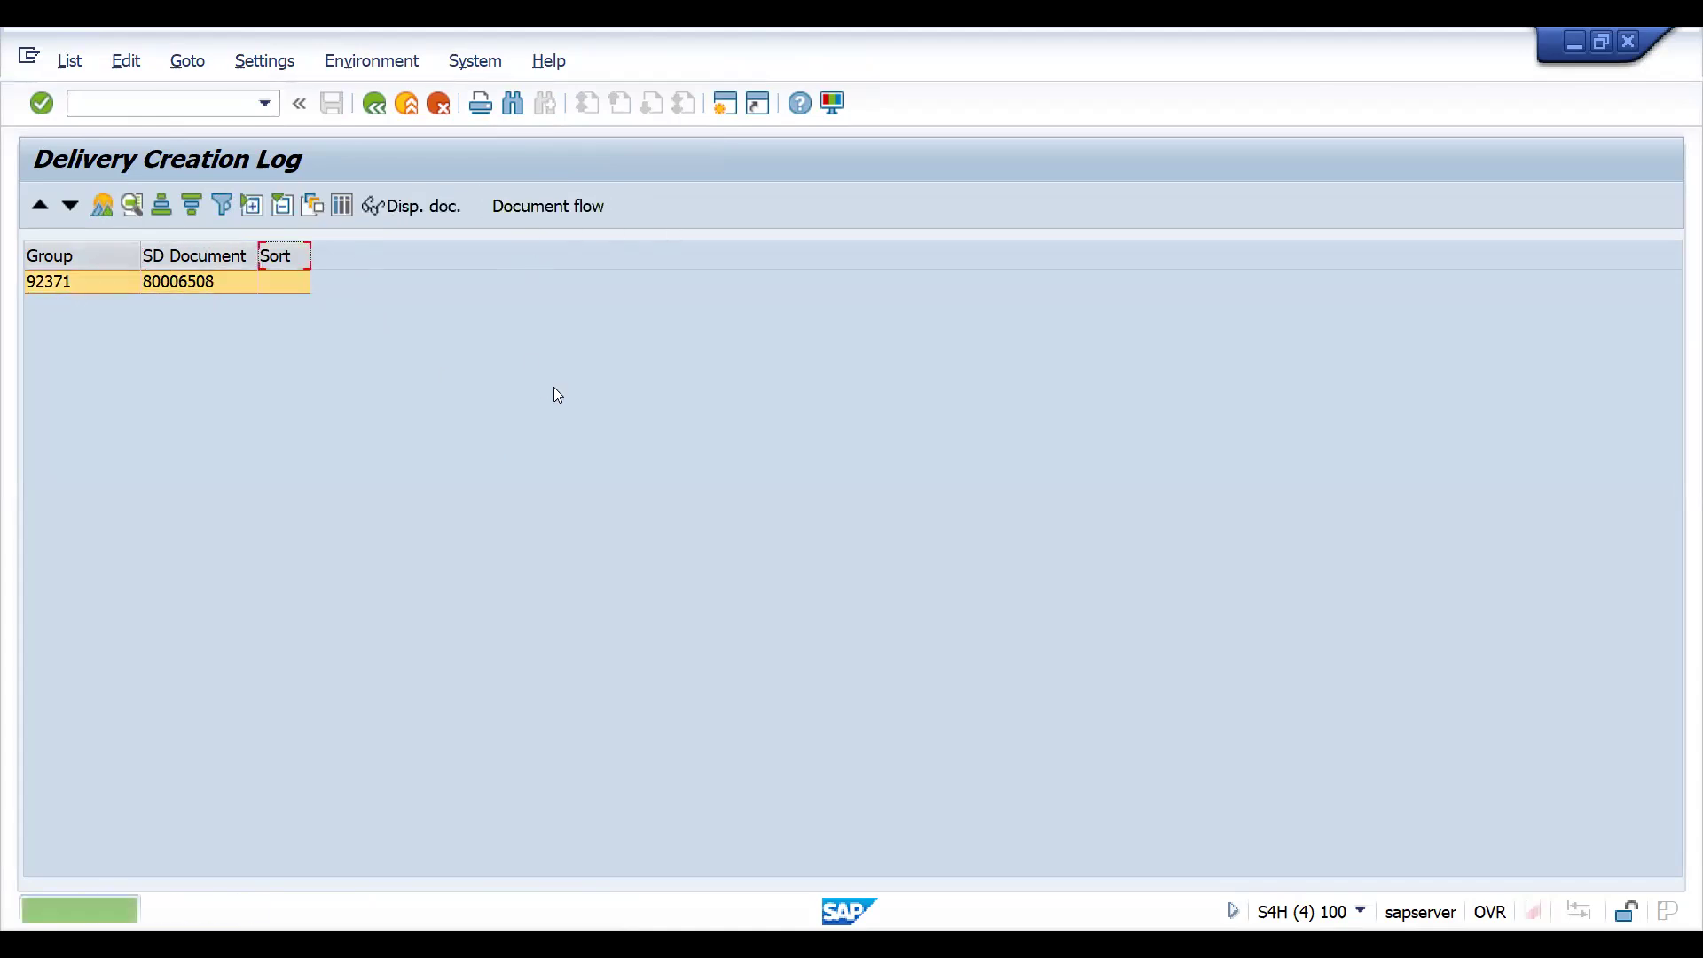
Display the outbound delivery listed in the delivery creation log and open its document flow
double_click(197, 282)
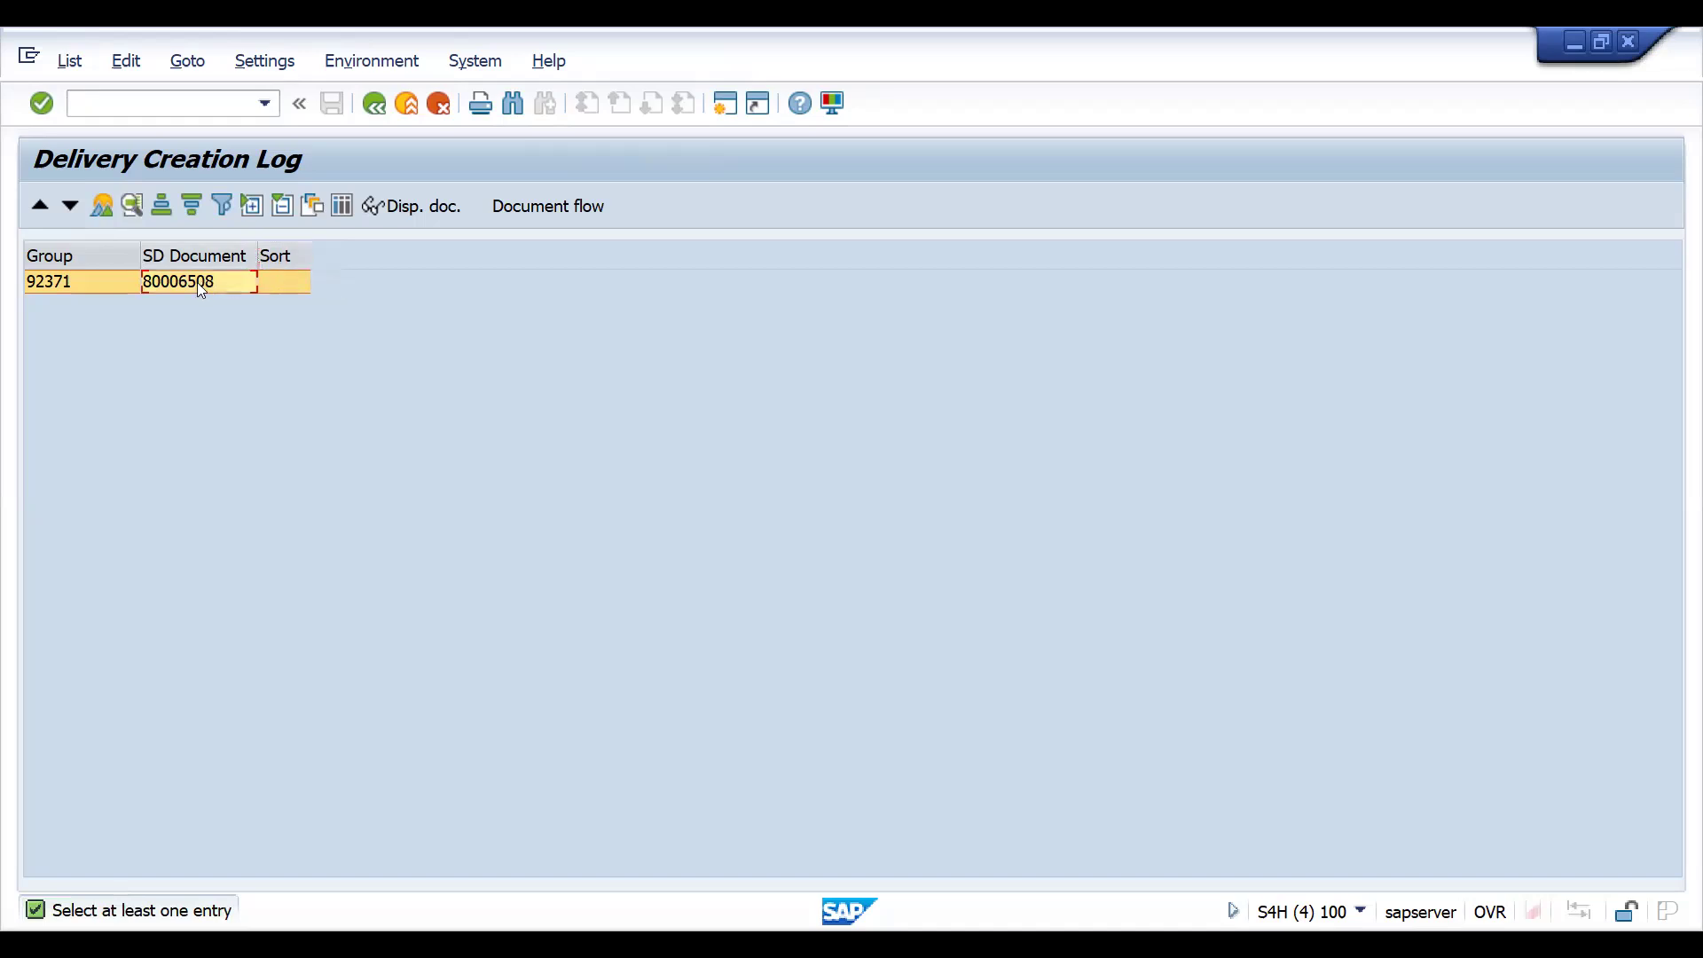
click(388, 208)
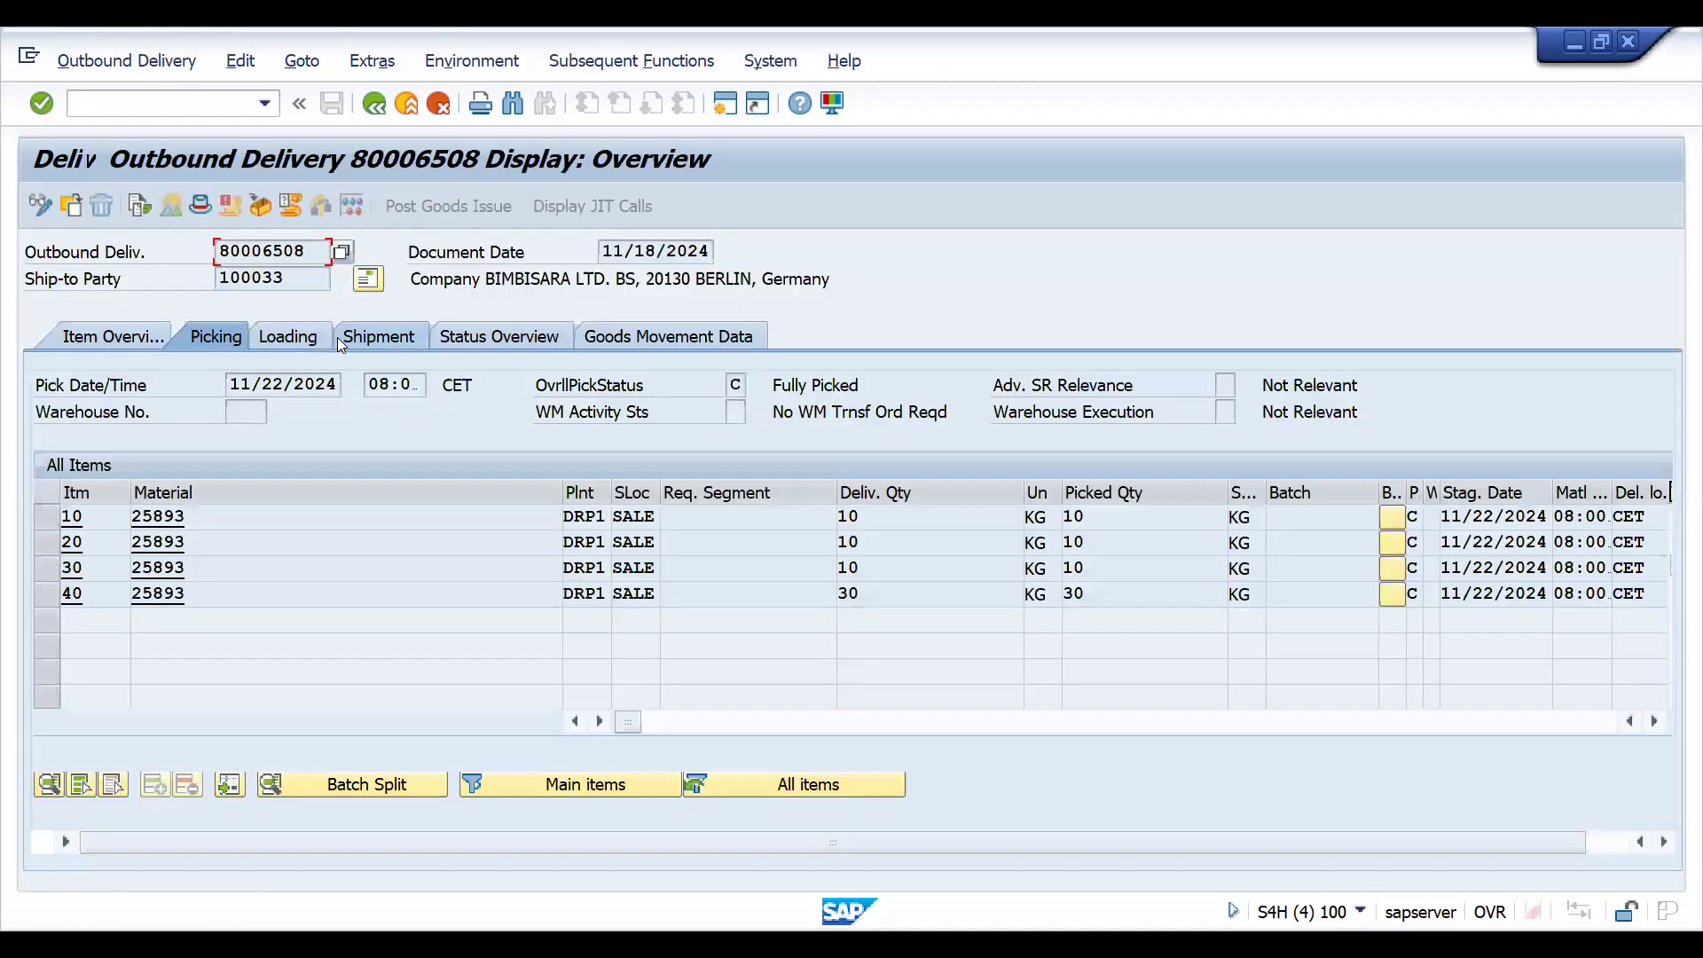
click(142, 202)
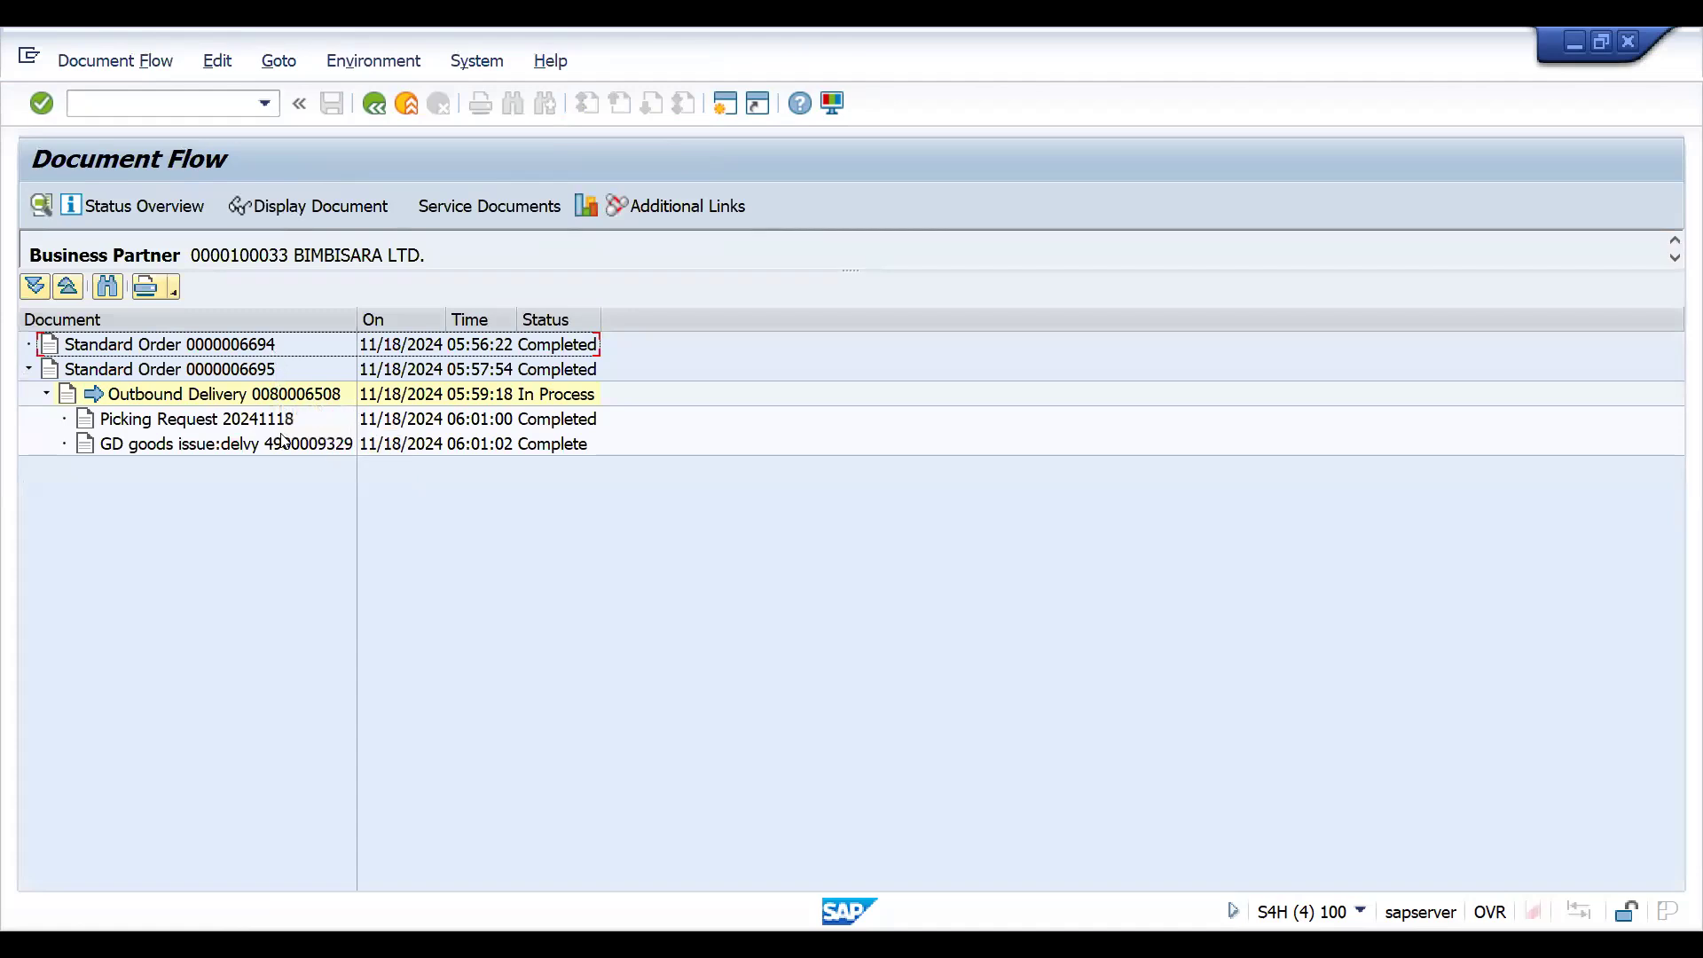
Switch the document flow to item level and examine each standard order item with its delivery, picking request and goods issue
click(288, 394)
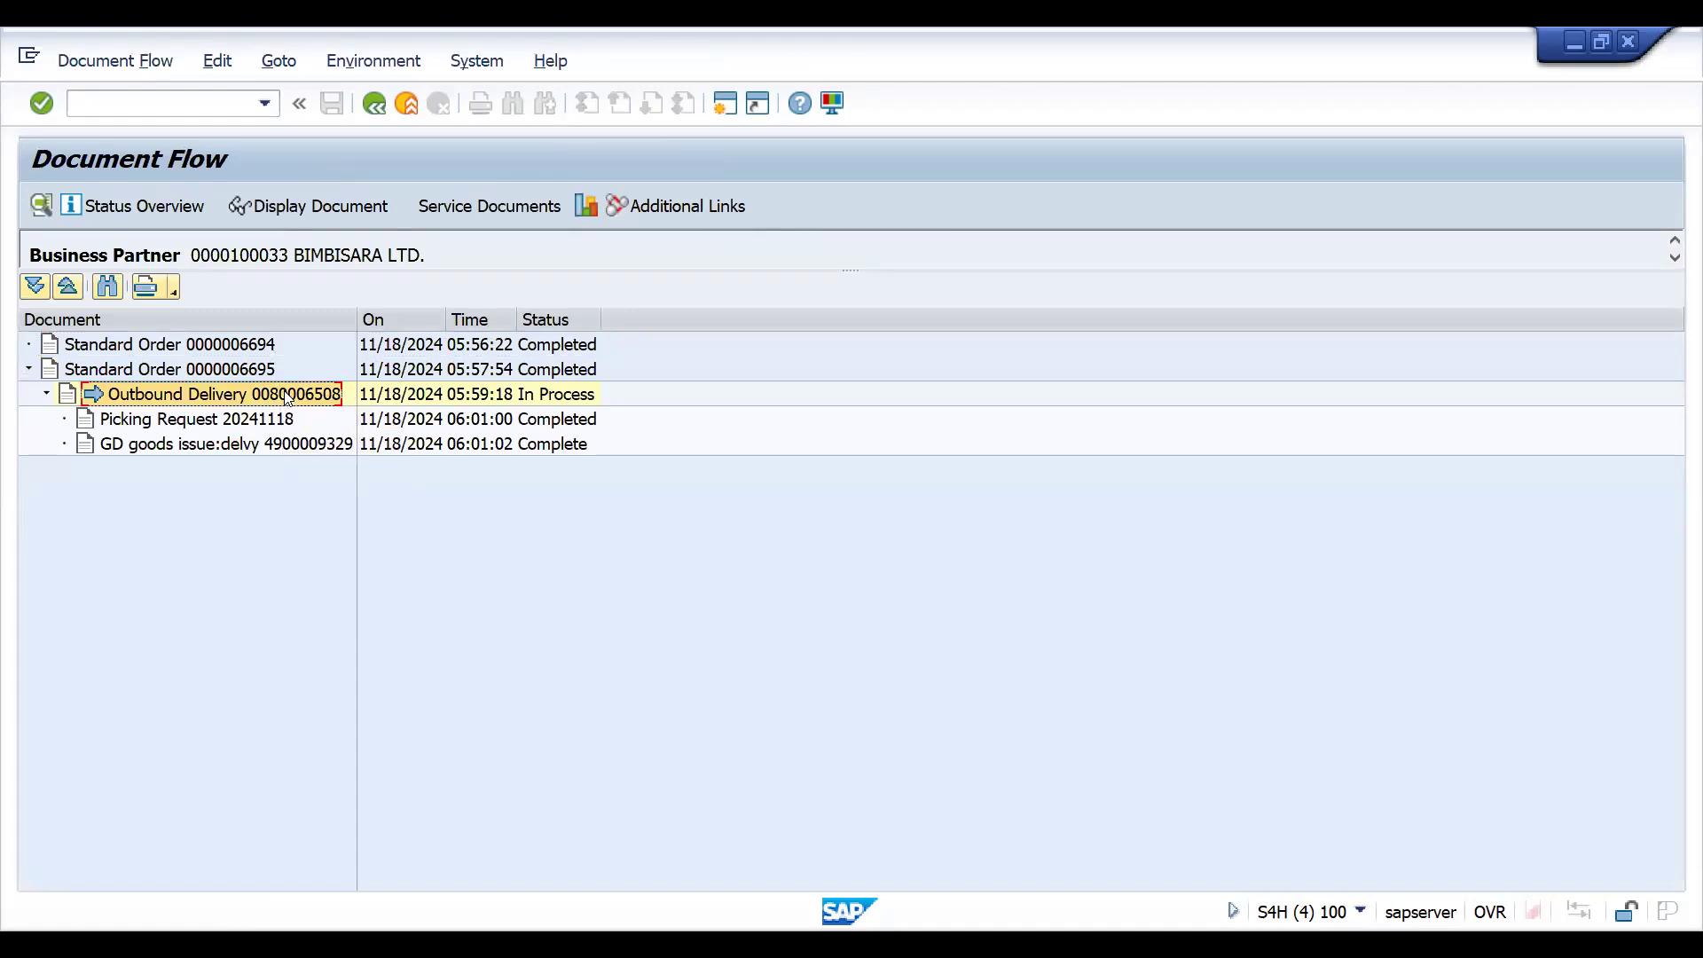
click(134, 72)
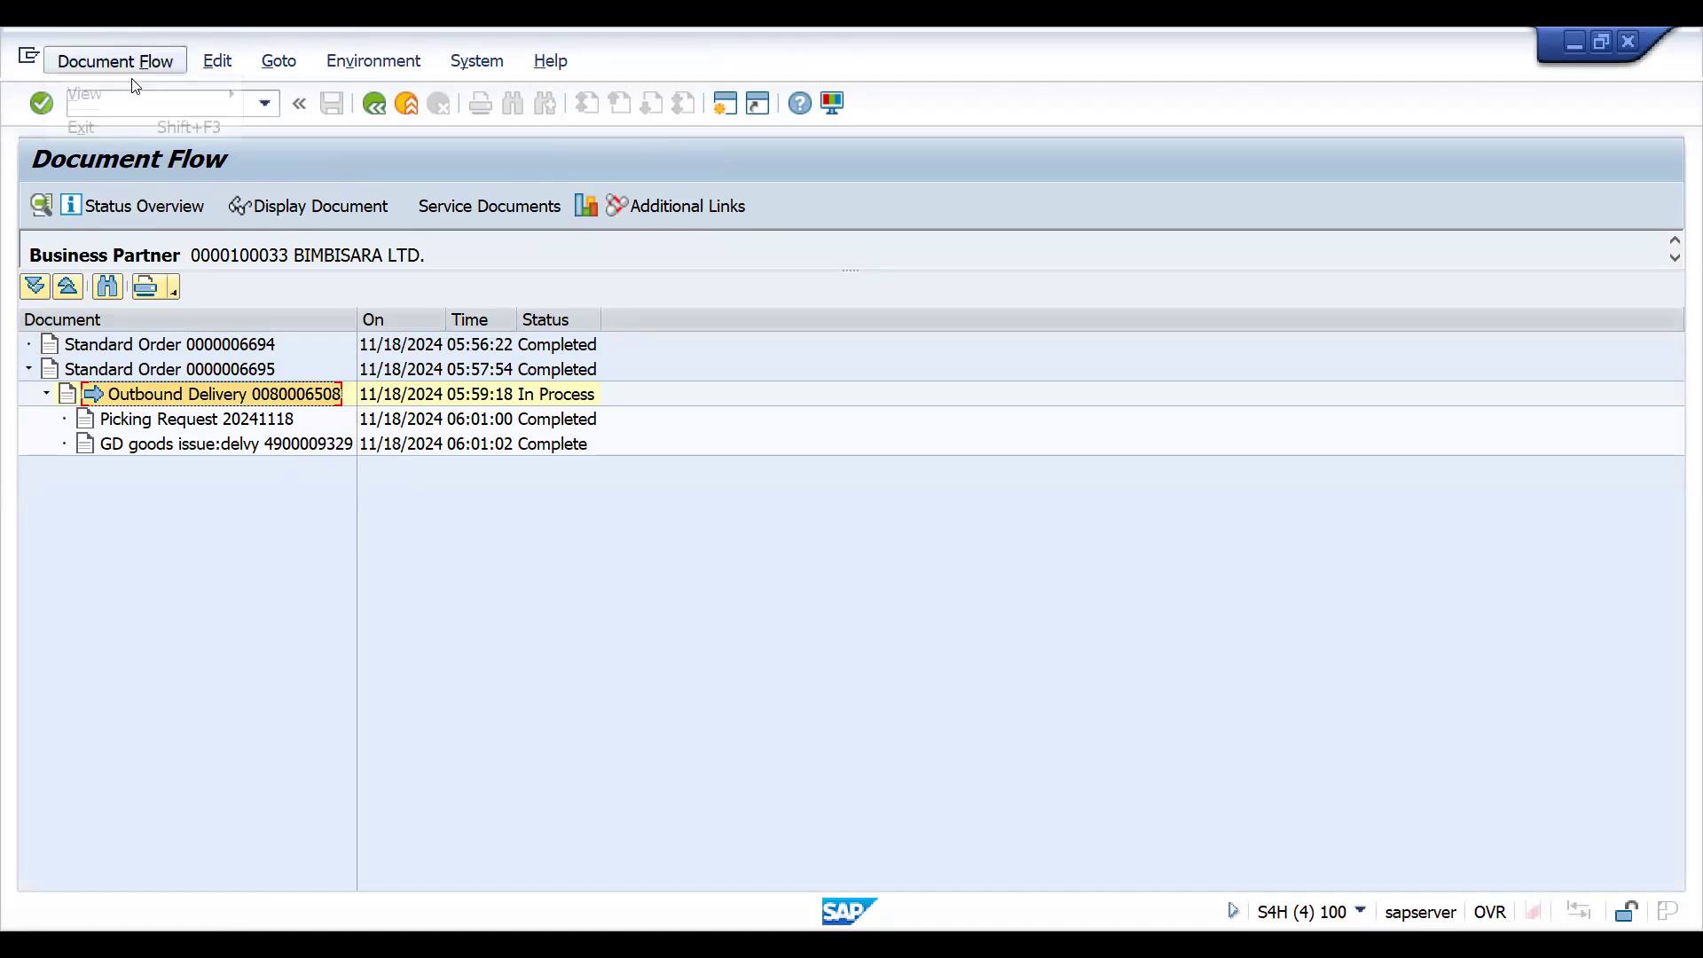
mouse_move(229, 87)
click(280, 121)
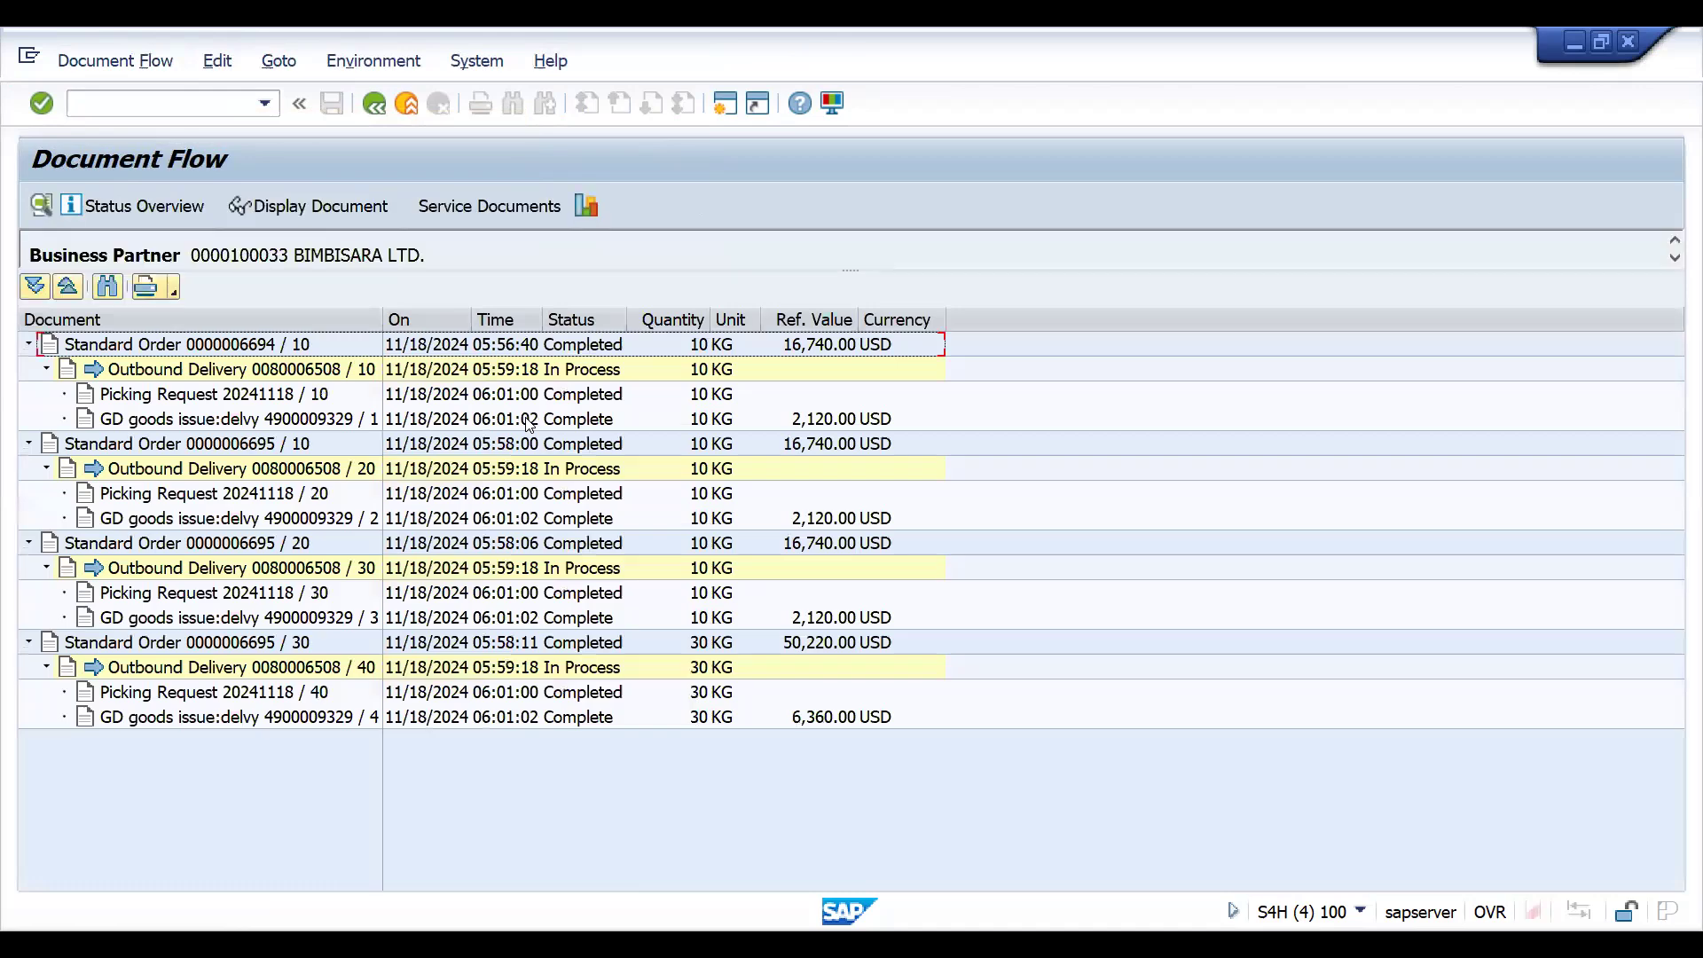
click(241, 349)
click(237, 451)
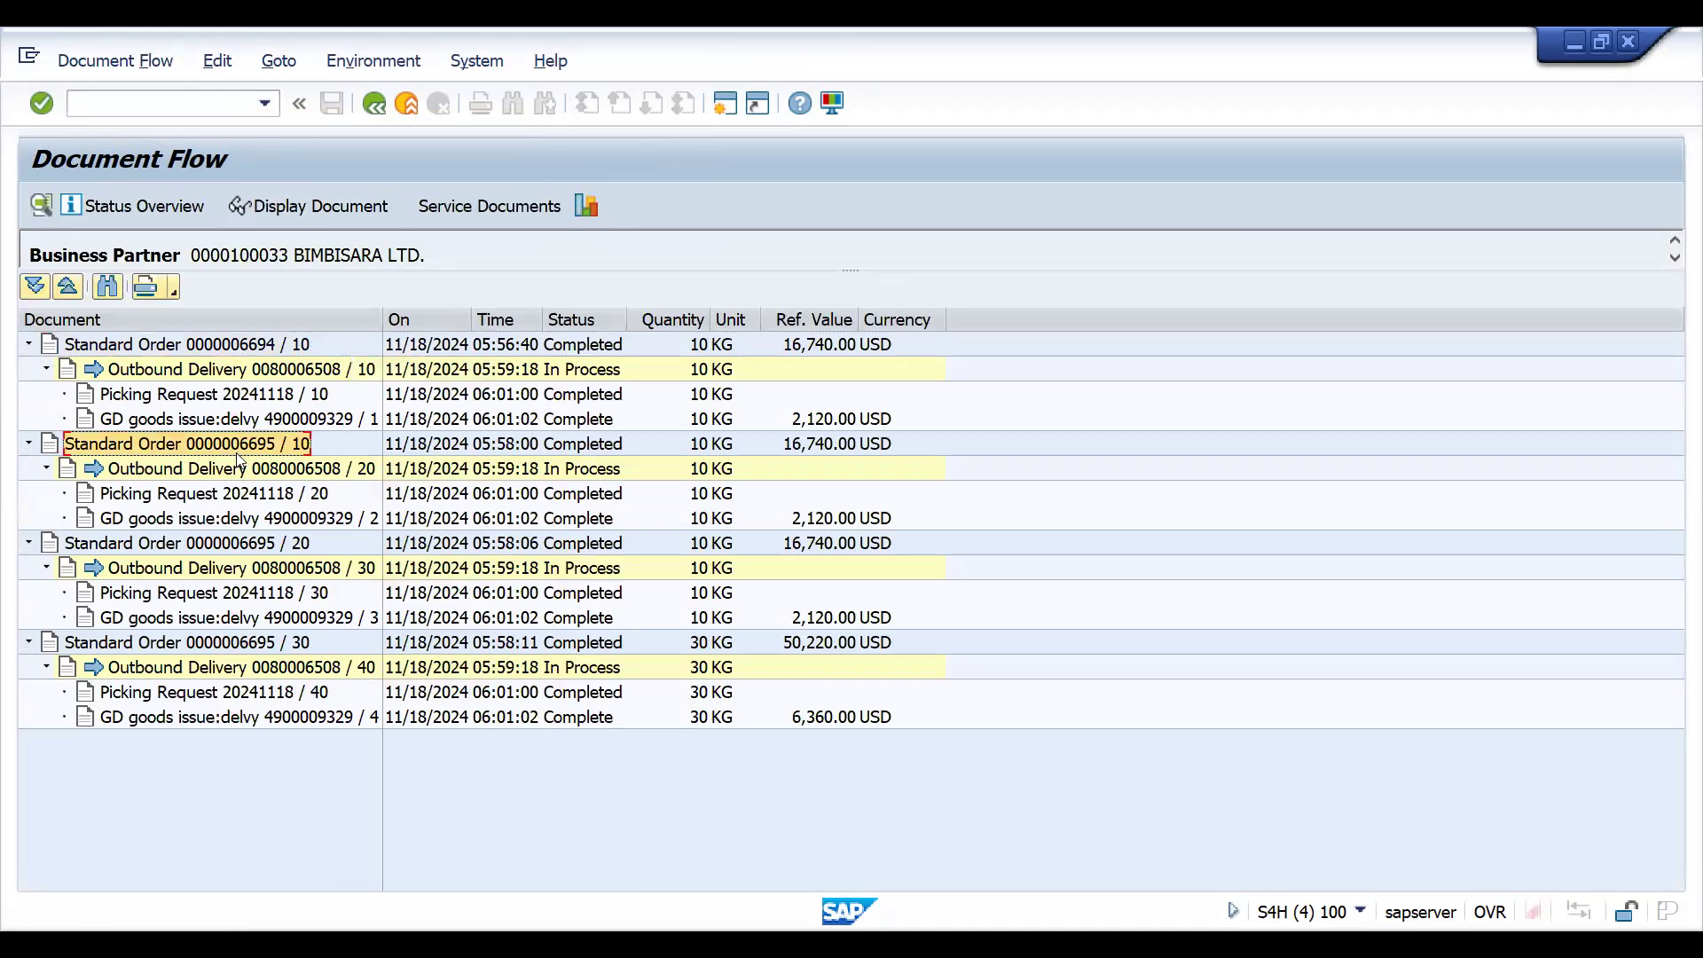
click(236, 543)
click(259, 646)
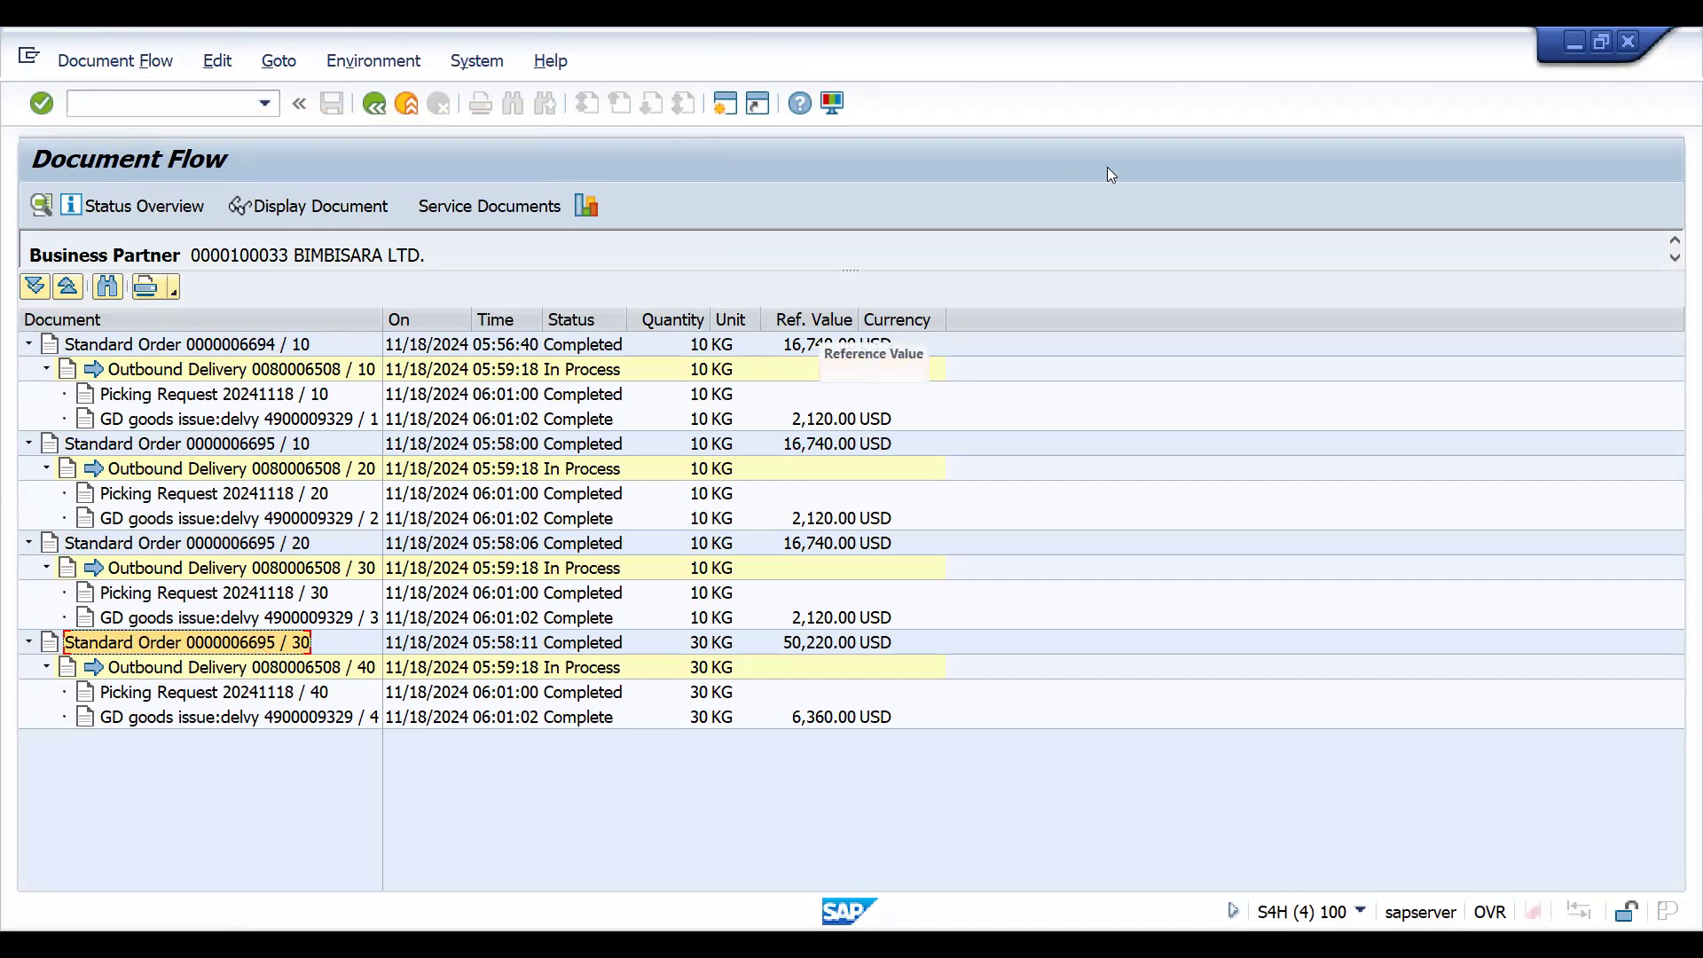
Open transaction BP, search with the preset business partner number and display the organization BIMBISARA LTD
key(ctrl+slash)
text(/NBP)
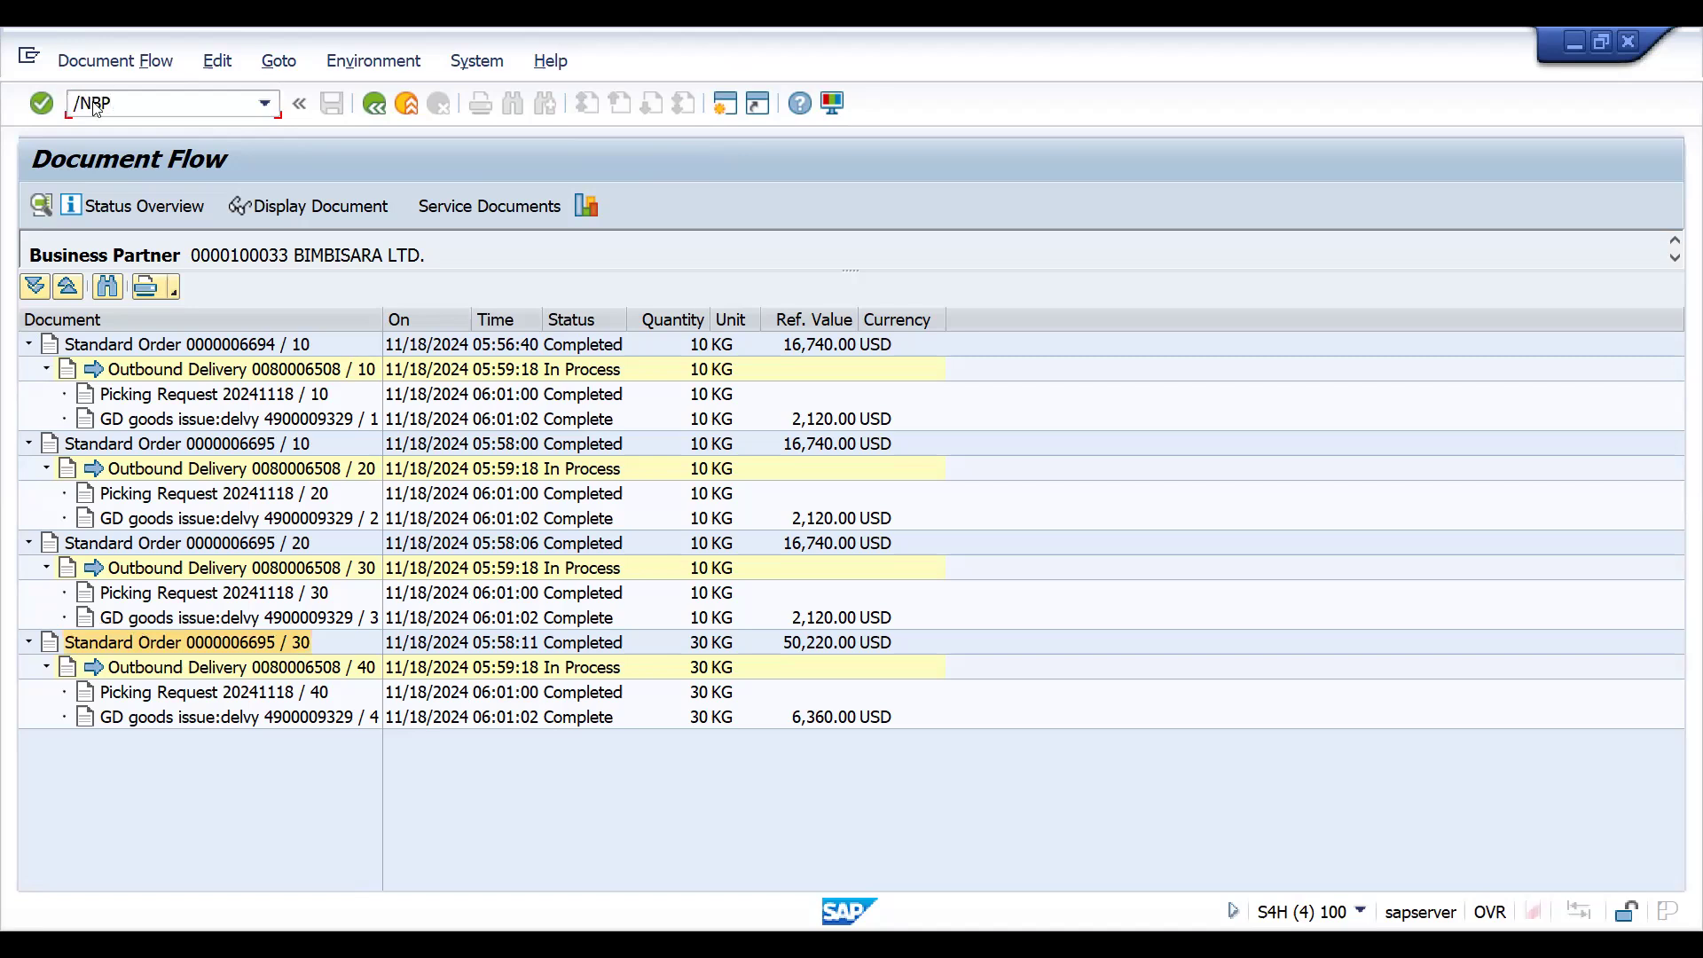
key(Return)
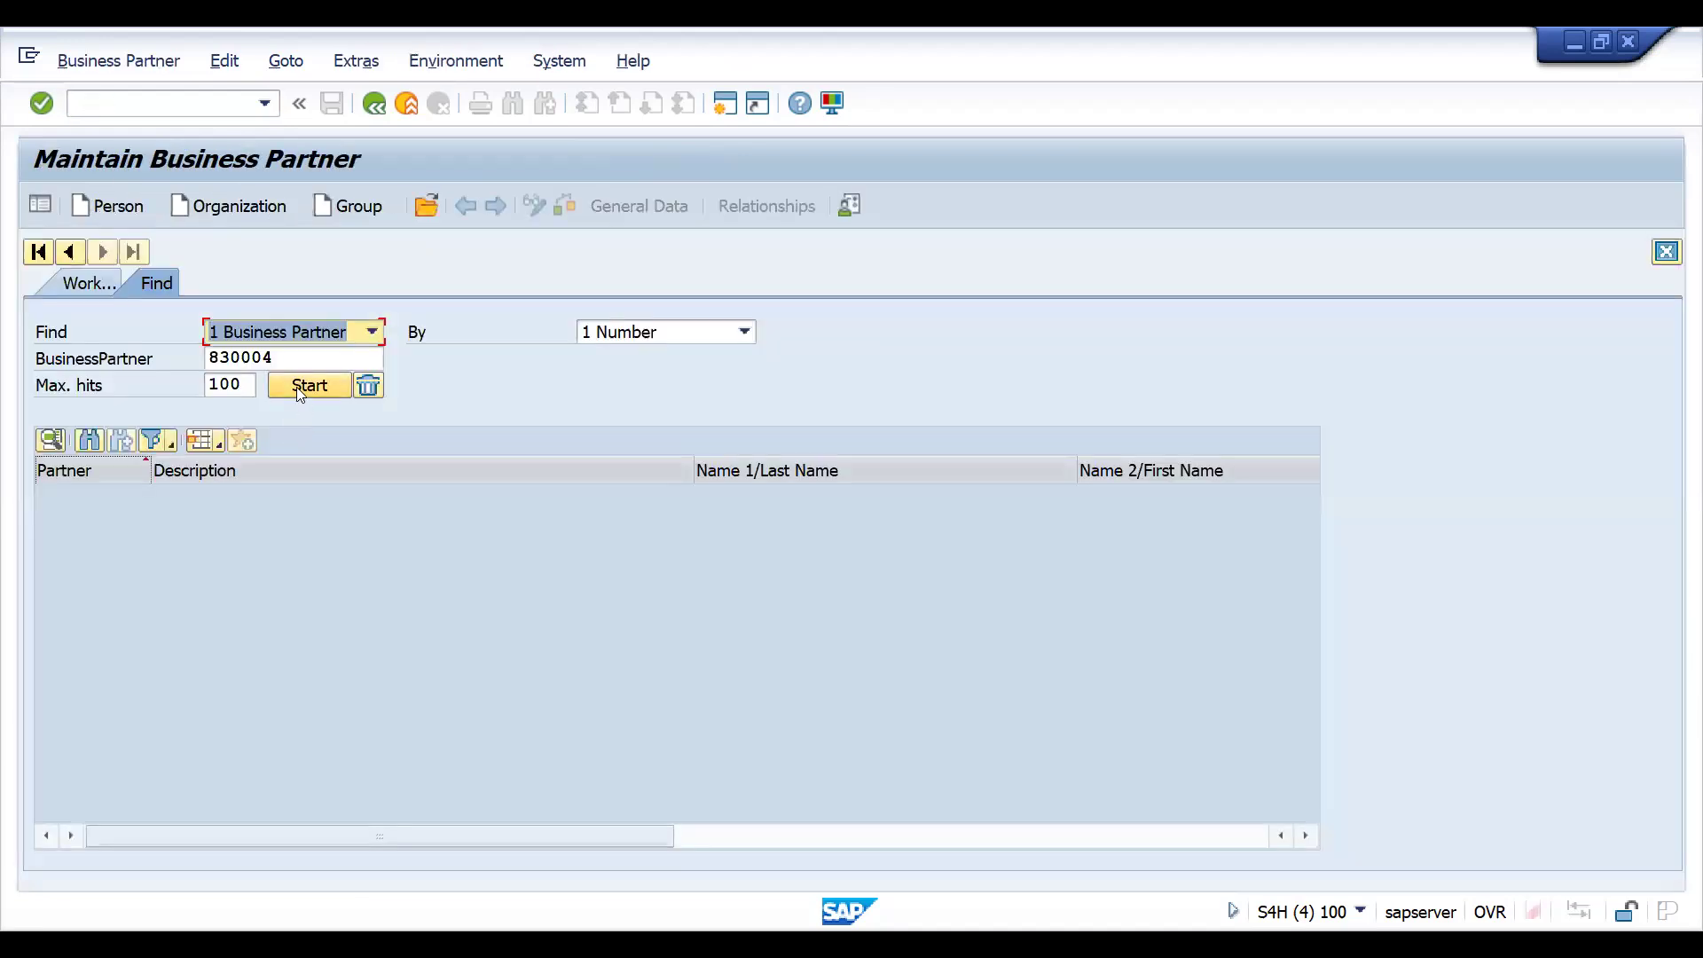
click(310, 385)
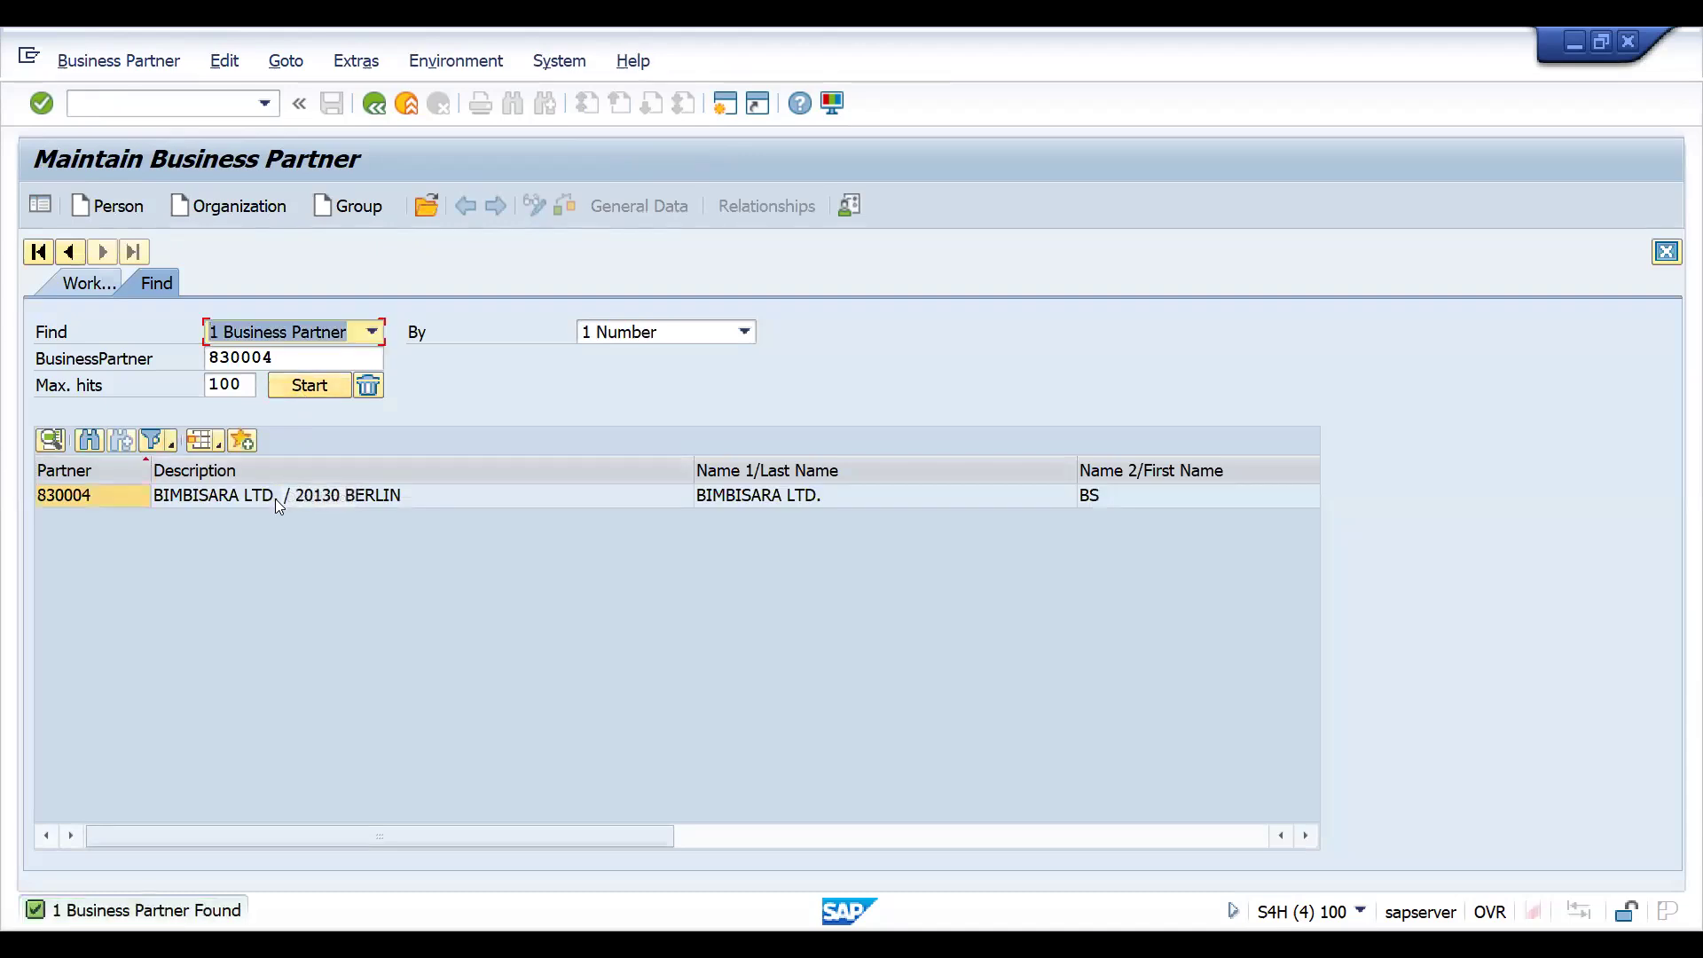
click(277, 497)
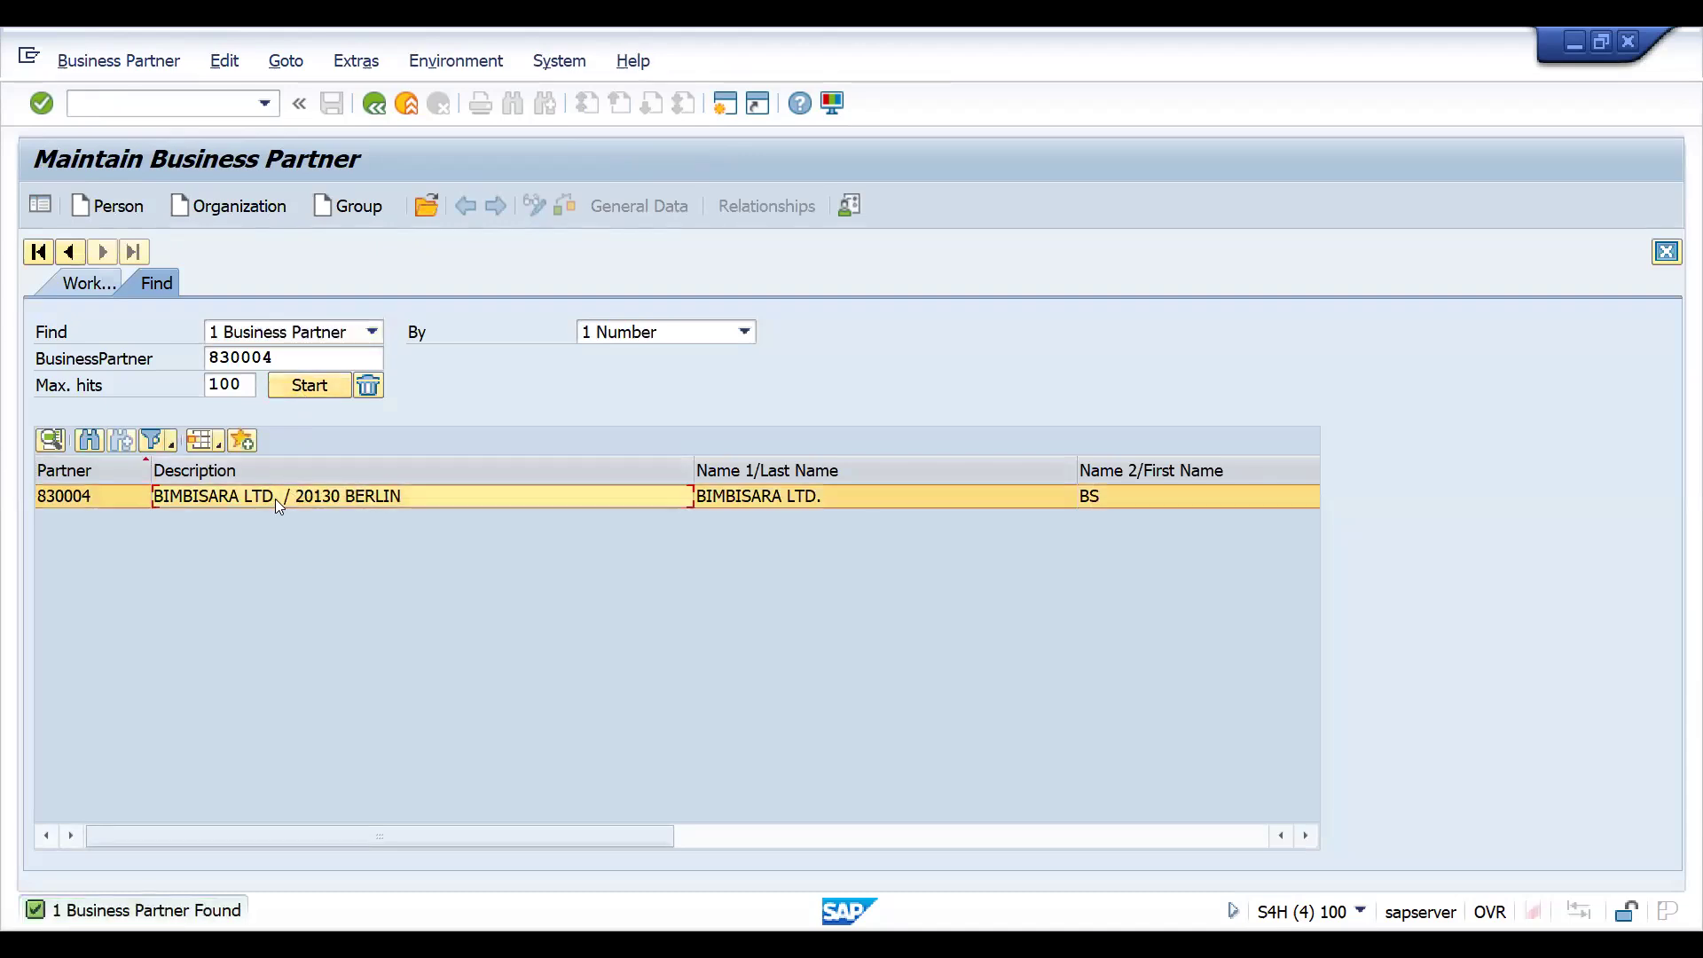
double_click(371, 499)
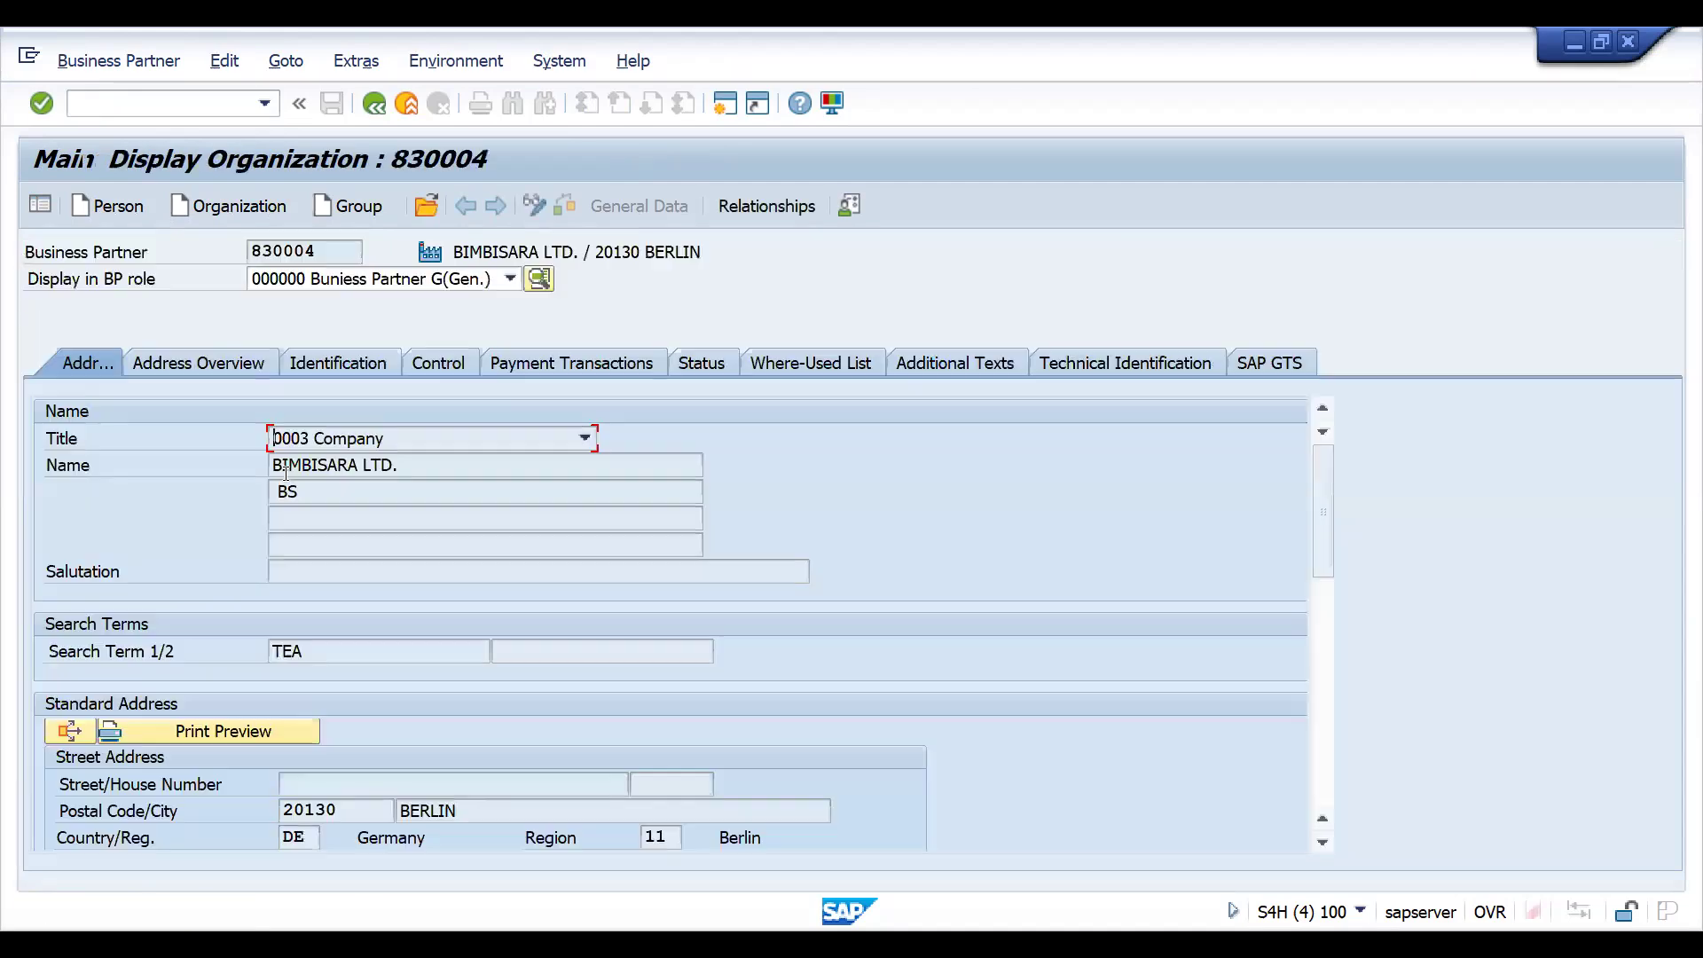
Show the partner in role DFLC01 Customer, open its sales and distribution data and switch to change mode
click(353, 280)
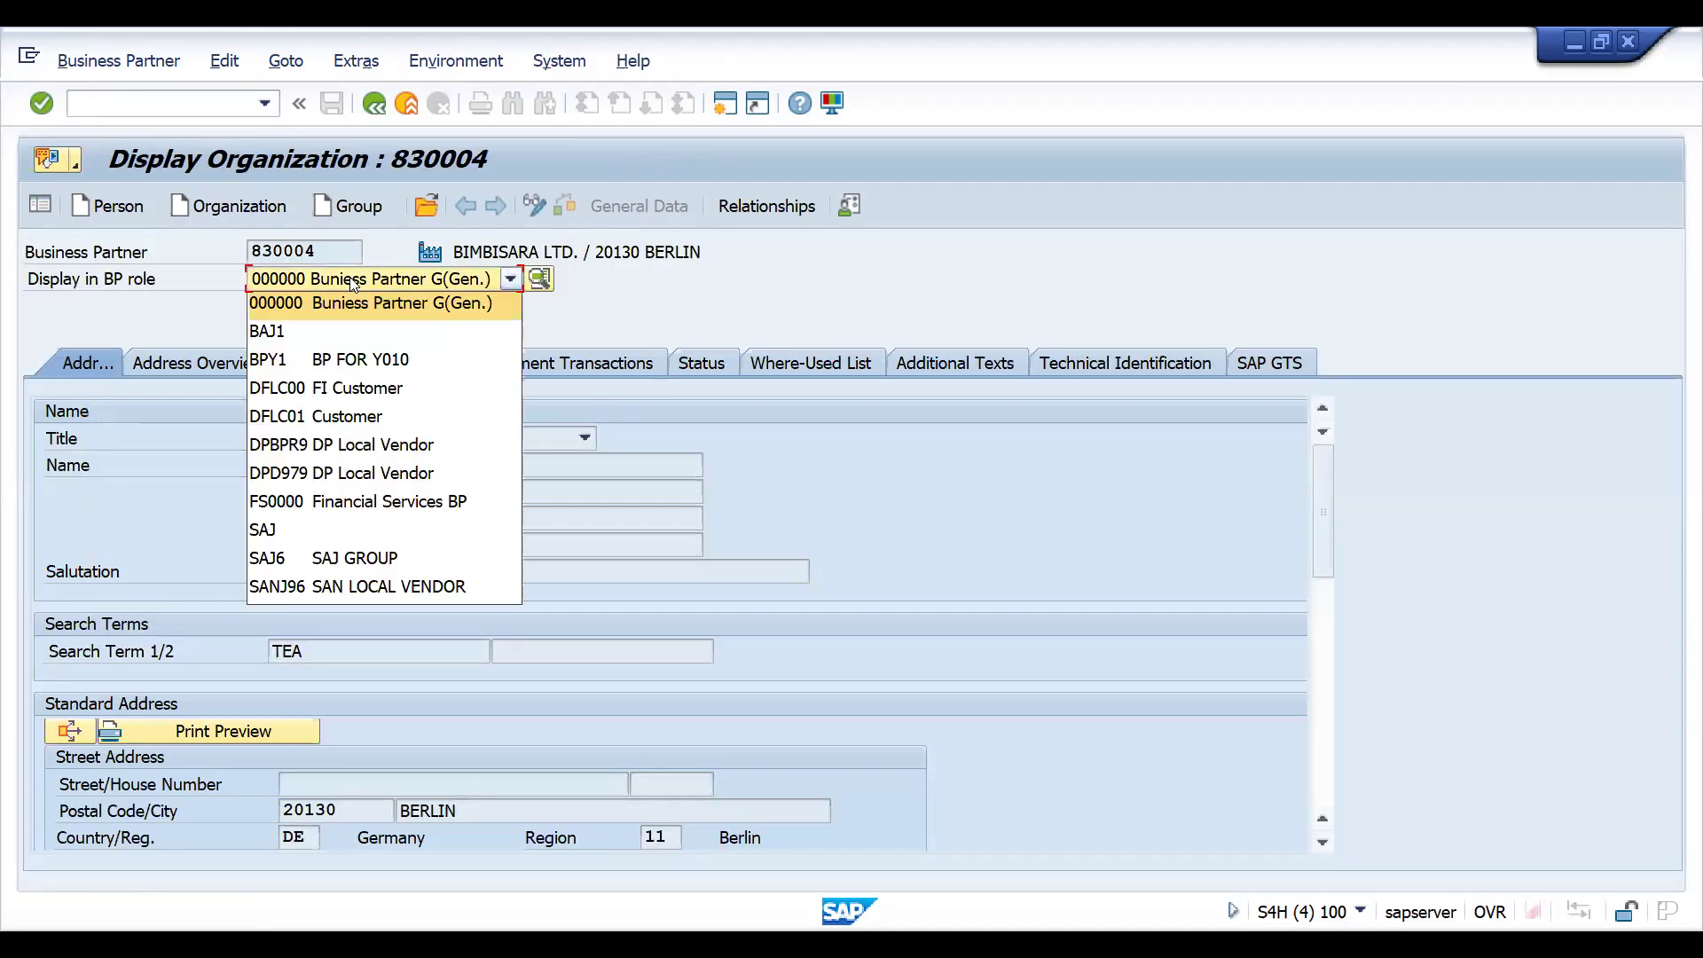
click(319, 418)
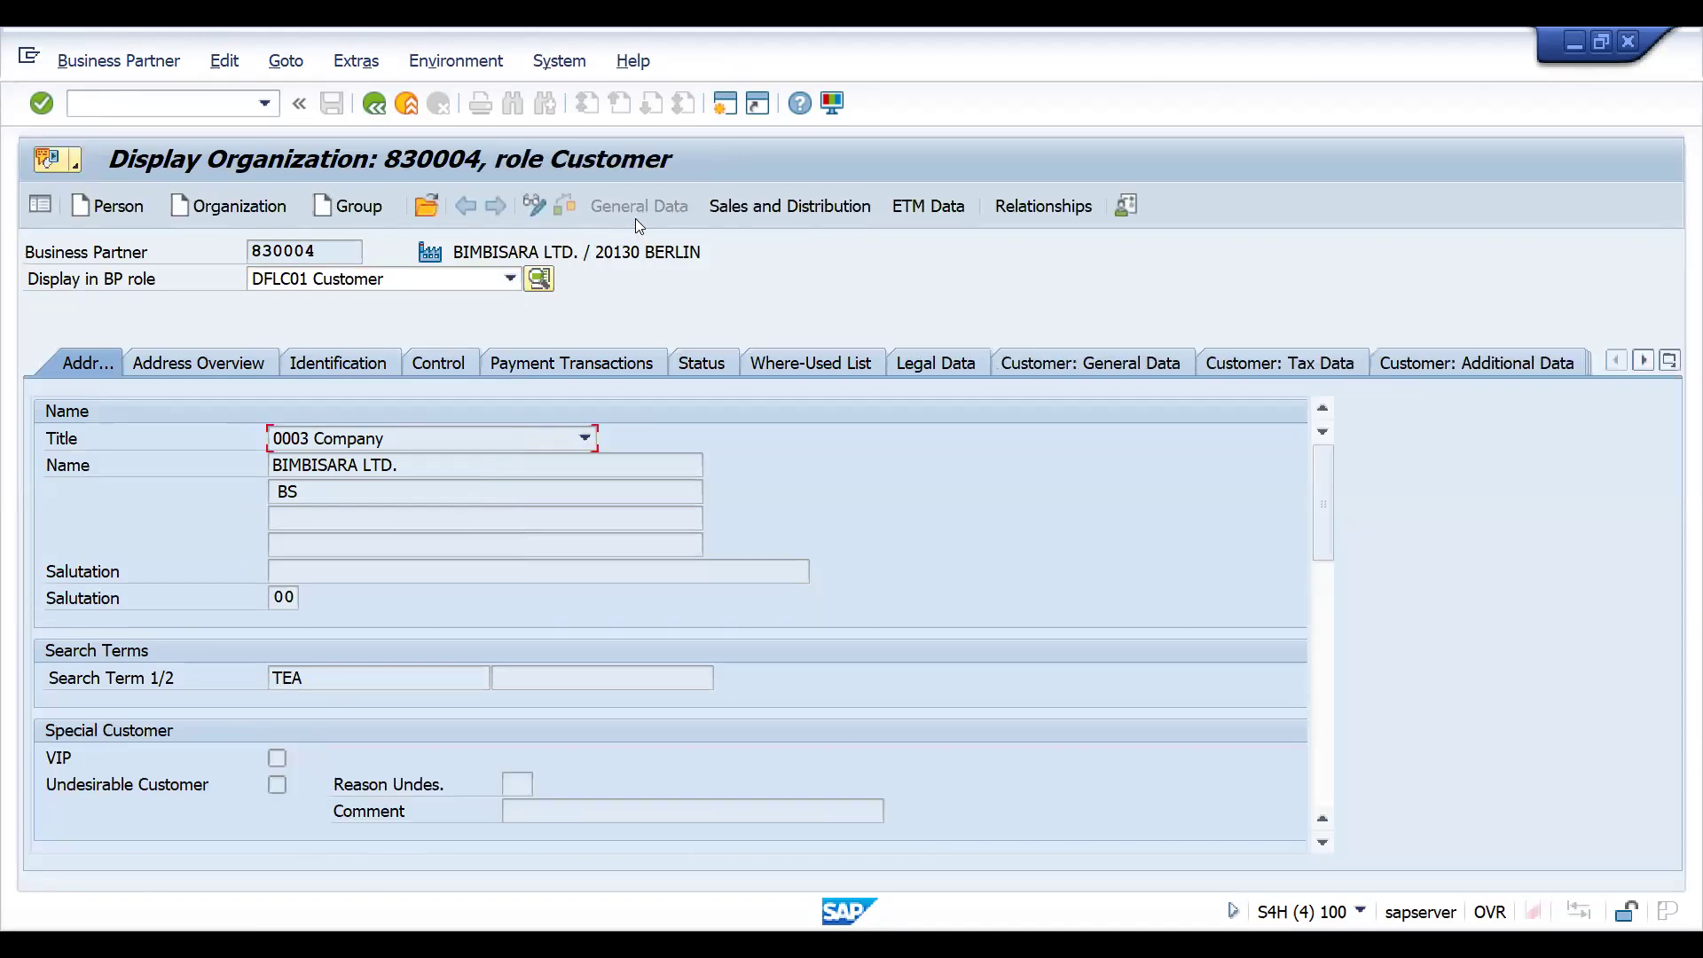
click(717, 209)
click(543, 205)
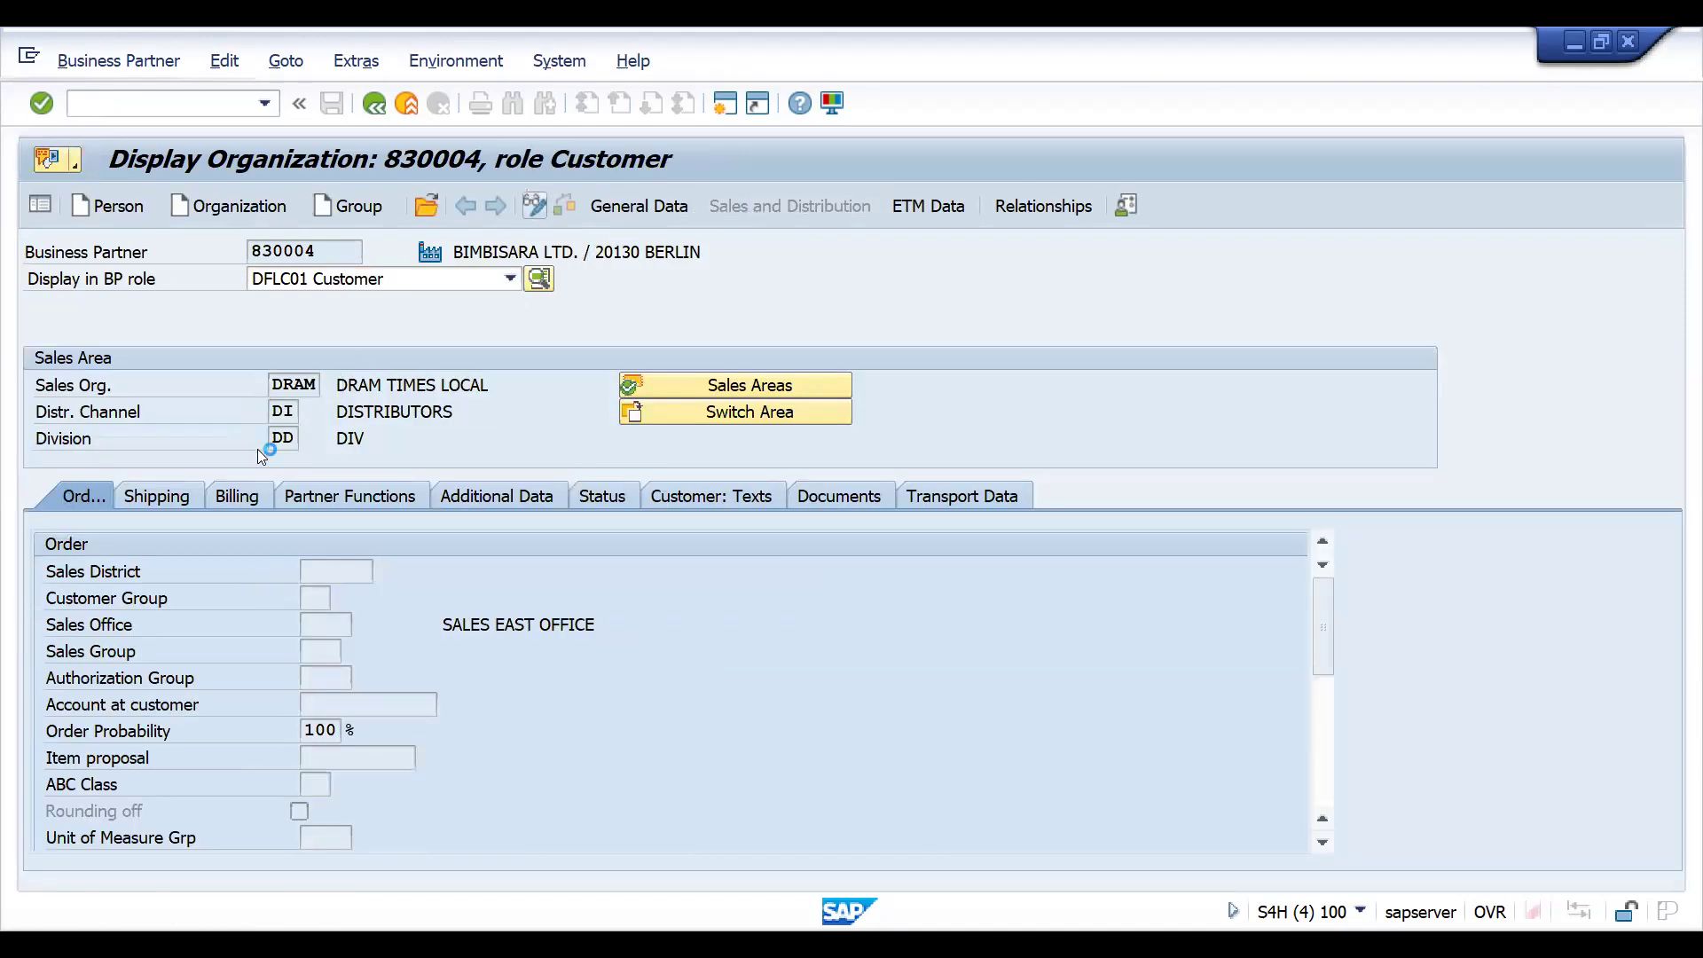
Clear Order Combination in the customer's shipping data for sales area DRAM, DI, DD and save the business partner
click(147, 499)
click(301, 599)
click(301, 599)
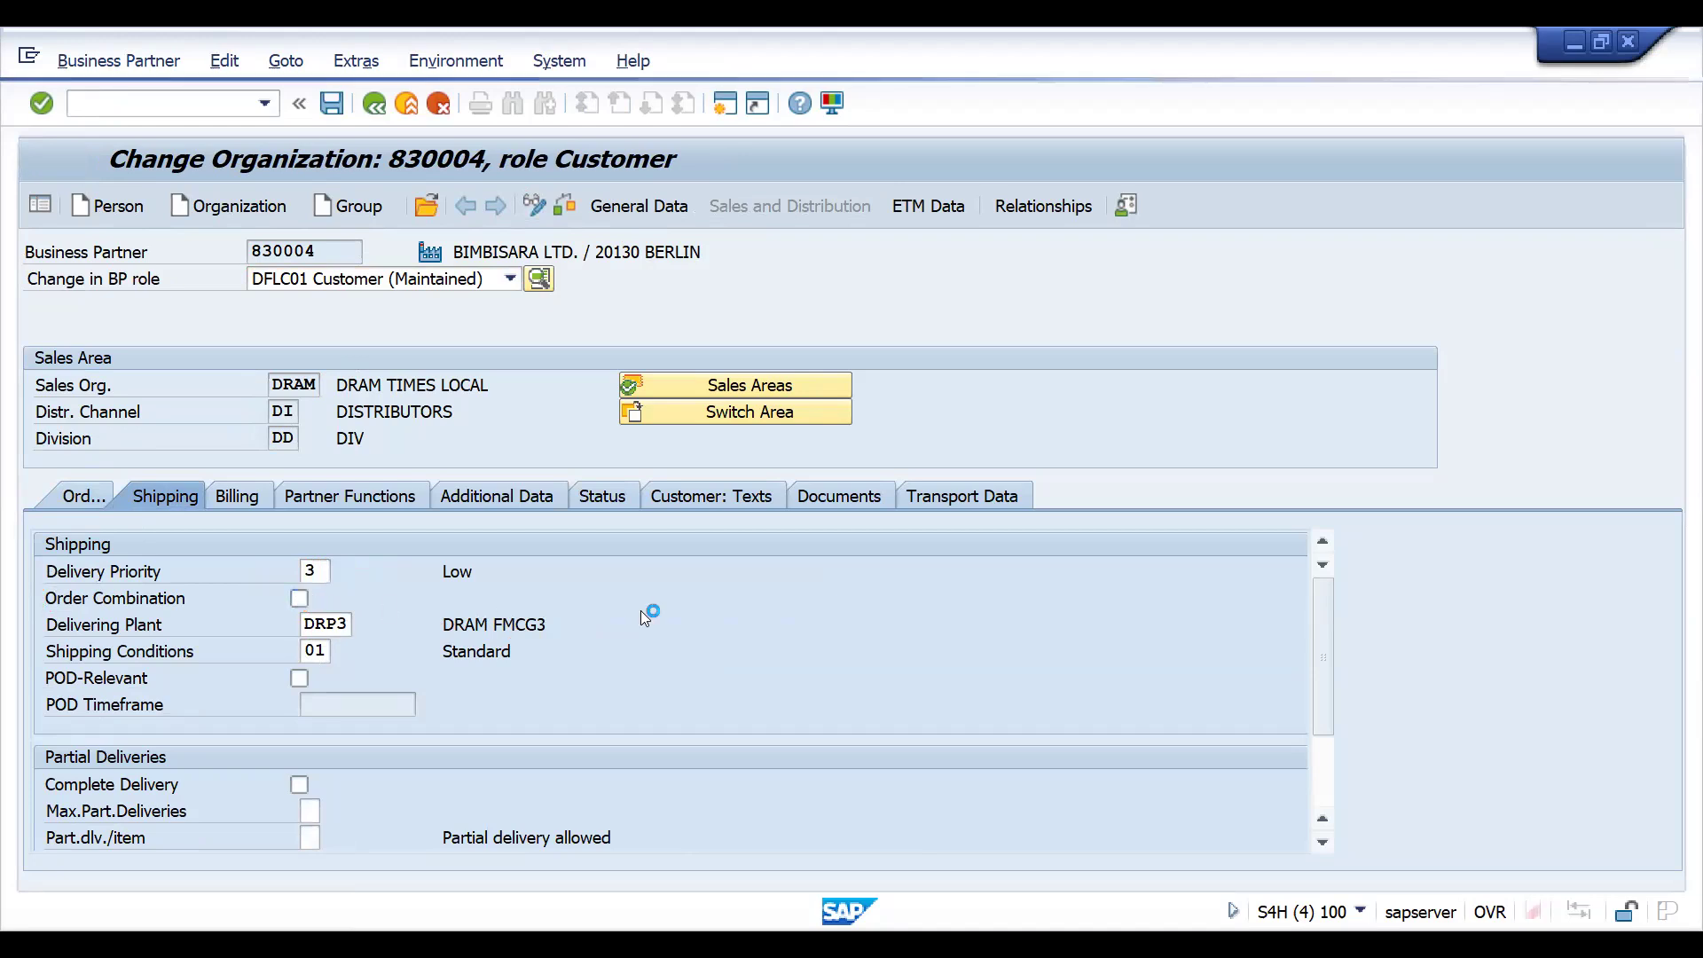
Start a new standard order with the customer as sold-to party and customer reference ORDERCOMBINATIONTEST
text(/nvd03)
key(Return)
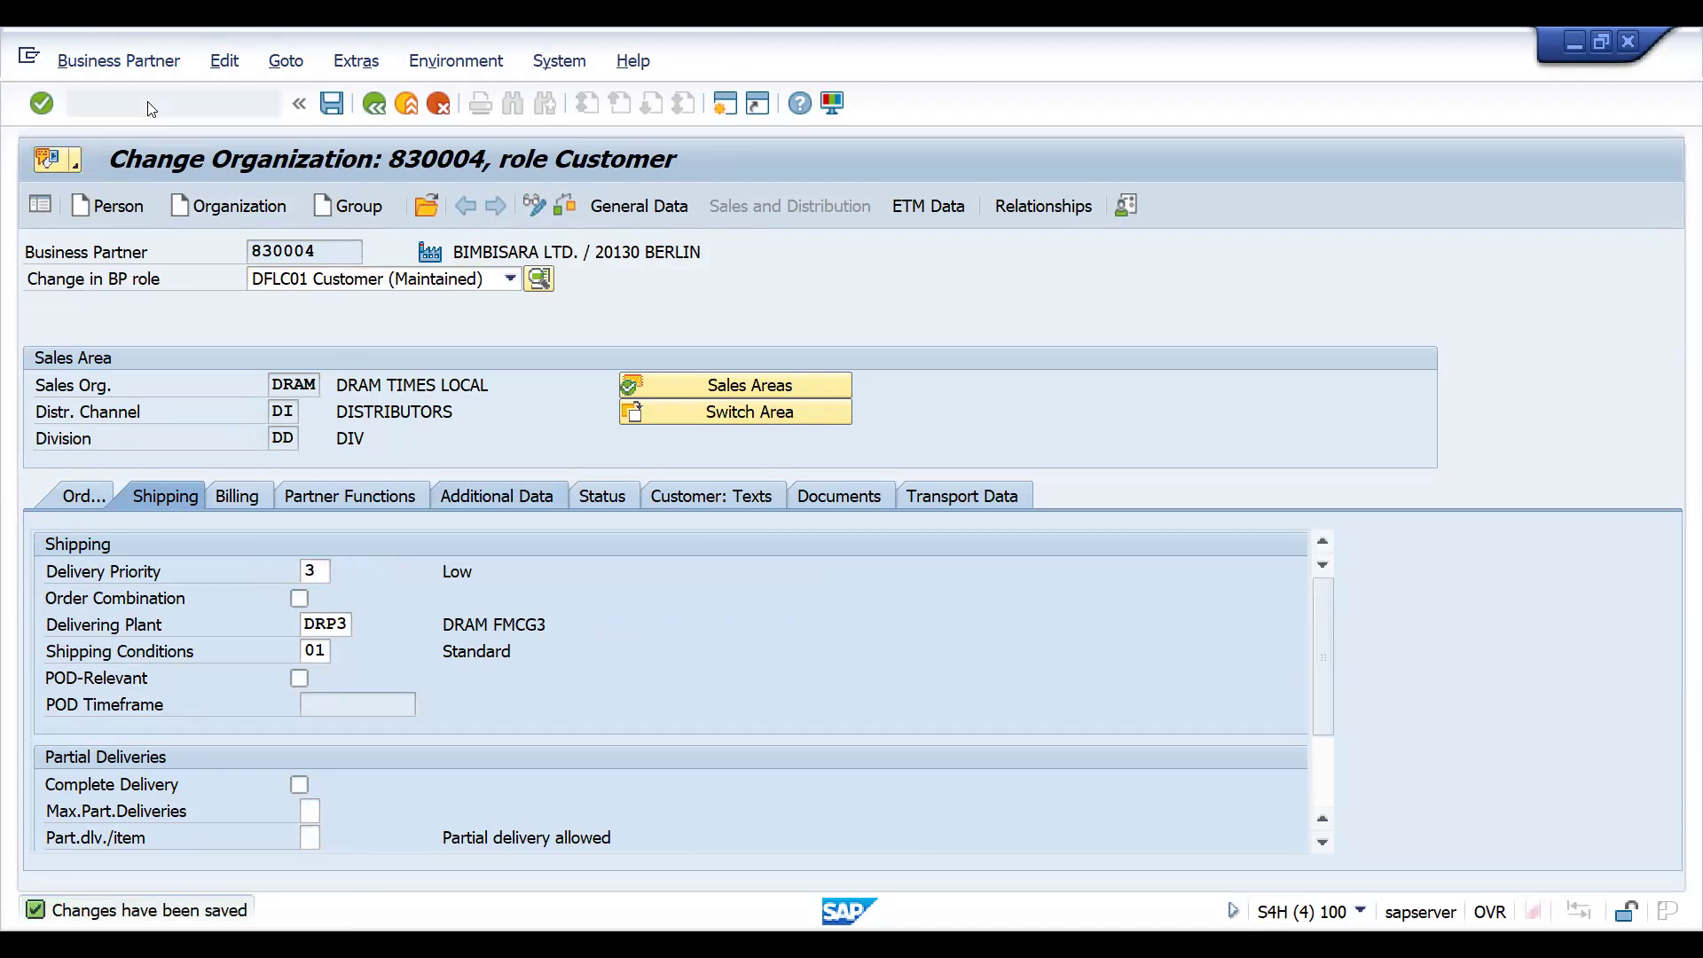
key(BackSpace)
key(Return)
key(Return)
key(Return)
key(Return)
key(Return)
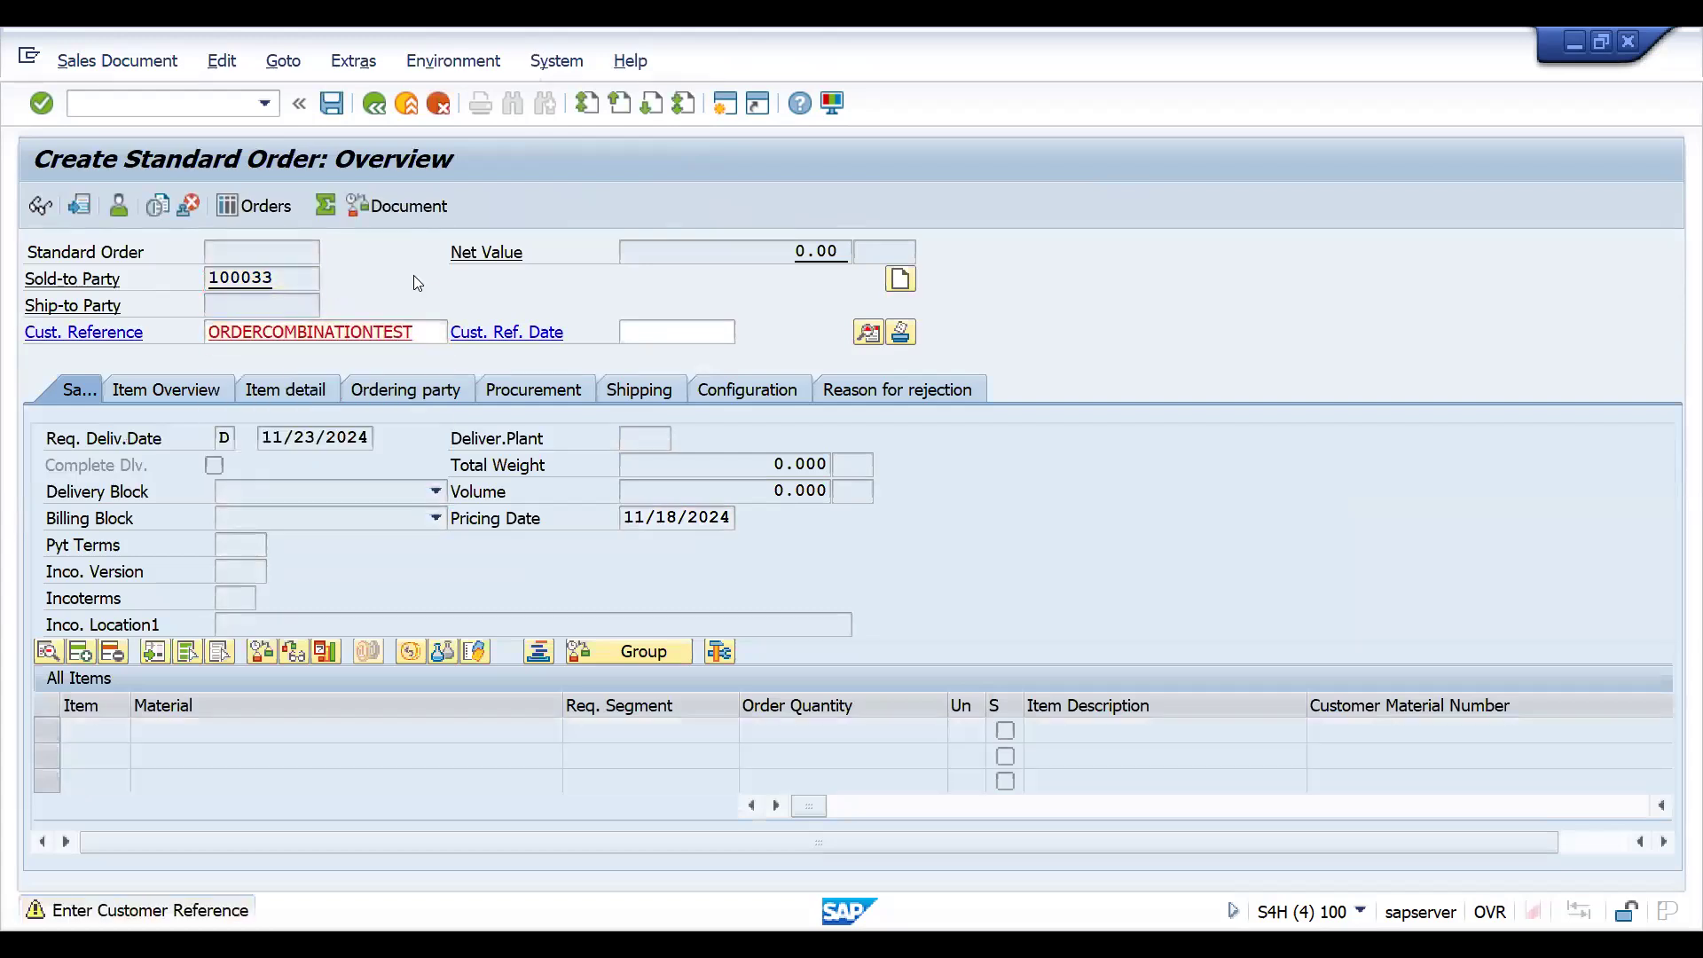
key(Return)
Enter material 25893 with an order quantity of 10 as the first item and save the standard order
key(BackSpace)
key(Down)
key(Return)
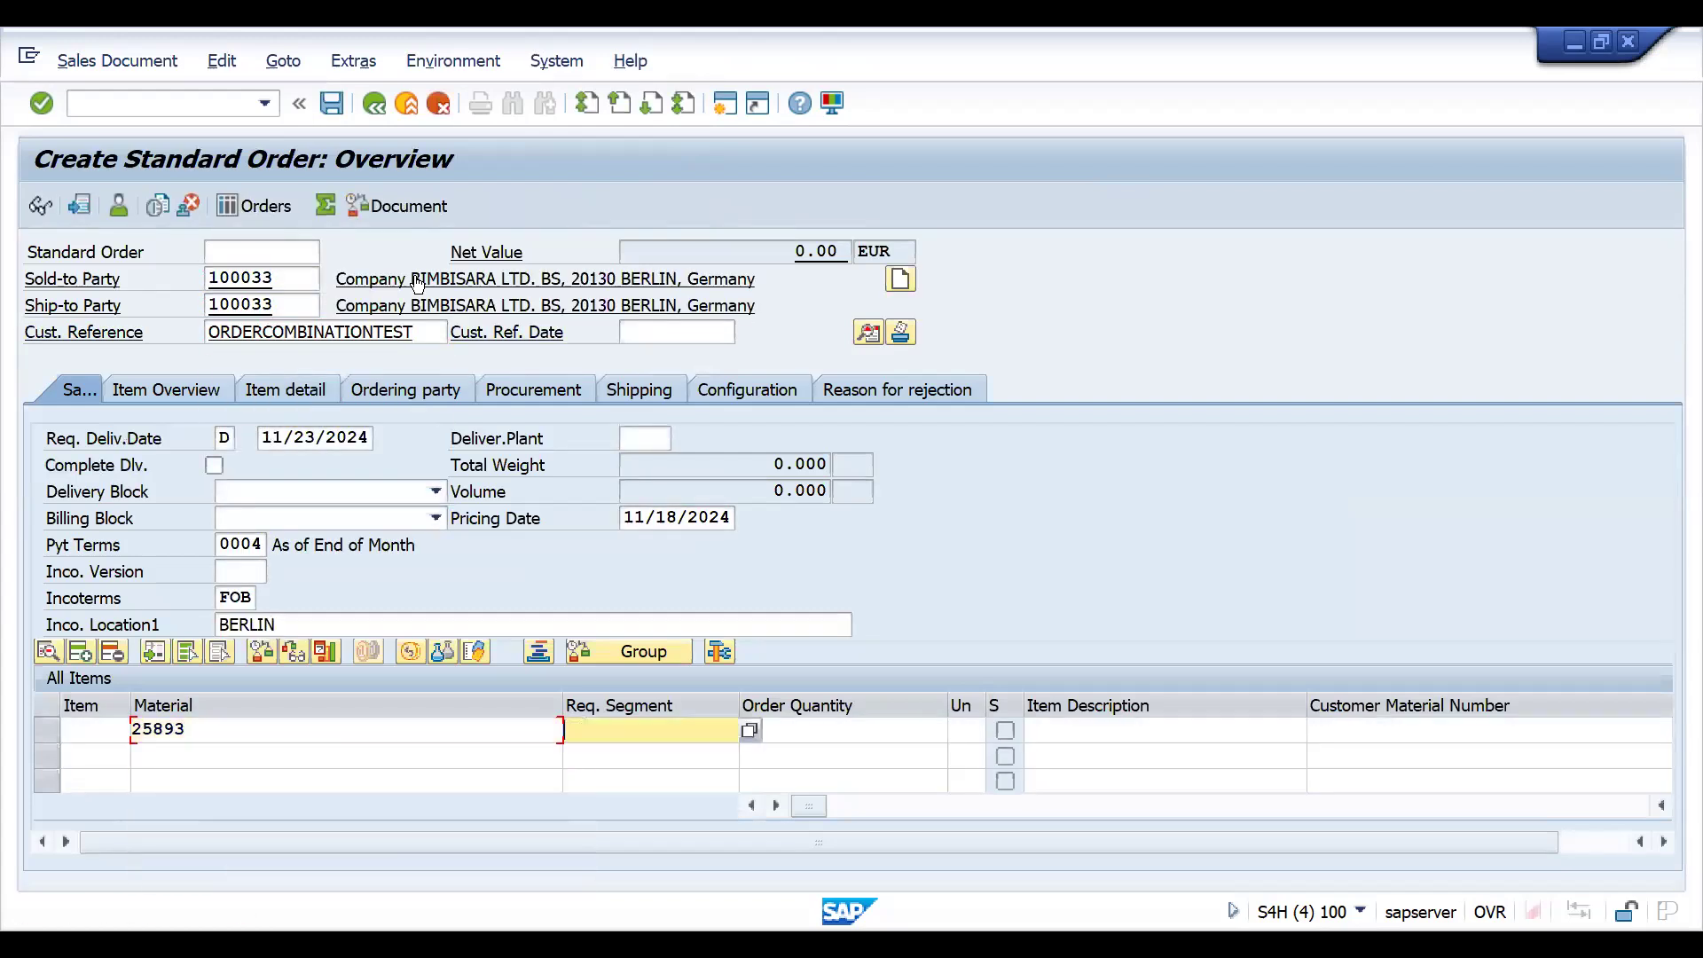
key(Tab)
text(10)
key(Return)
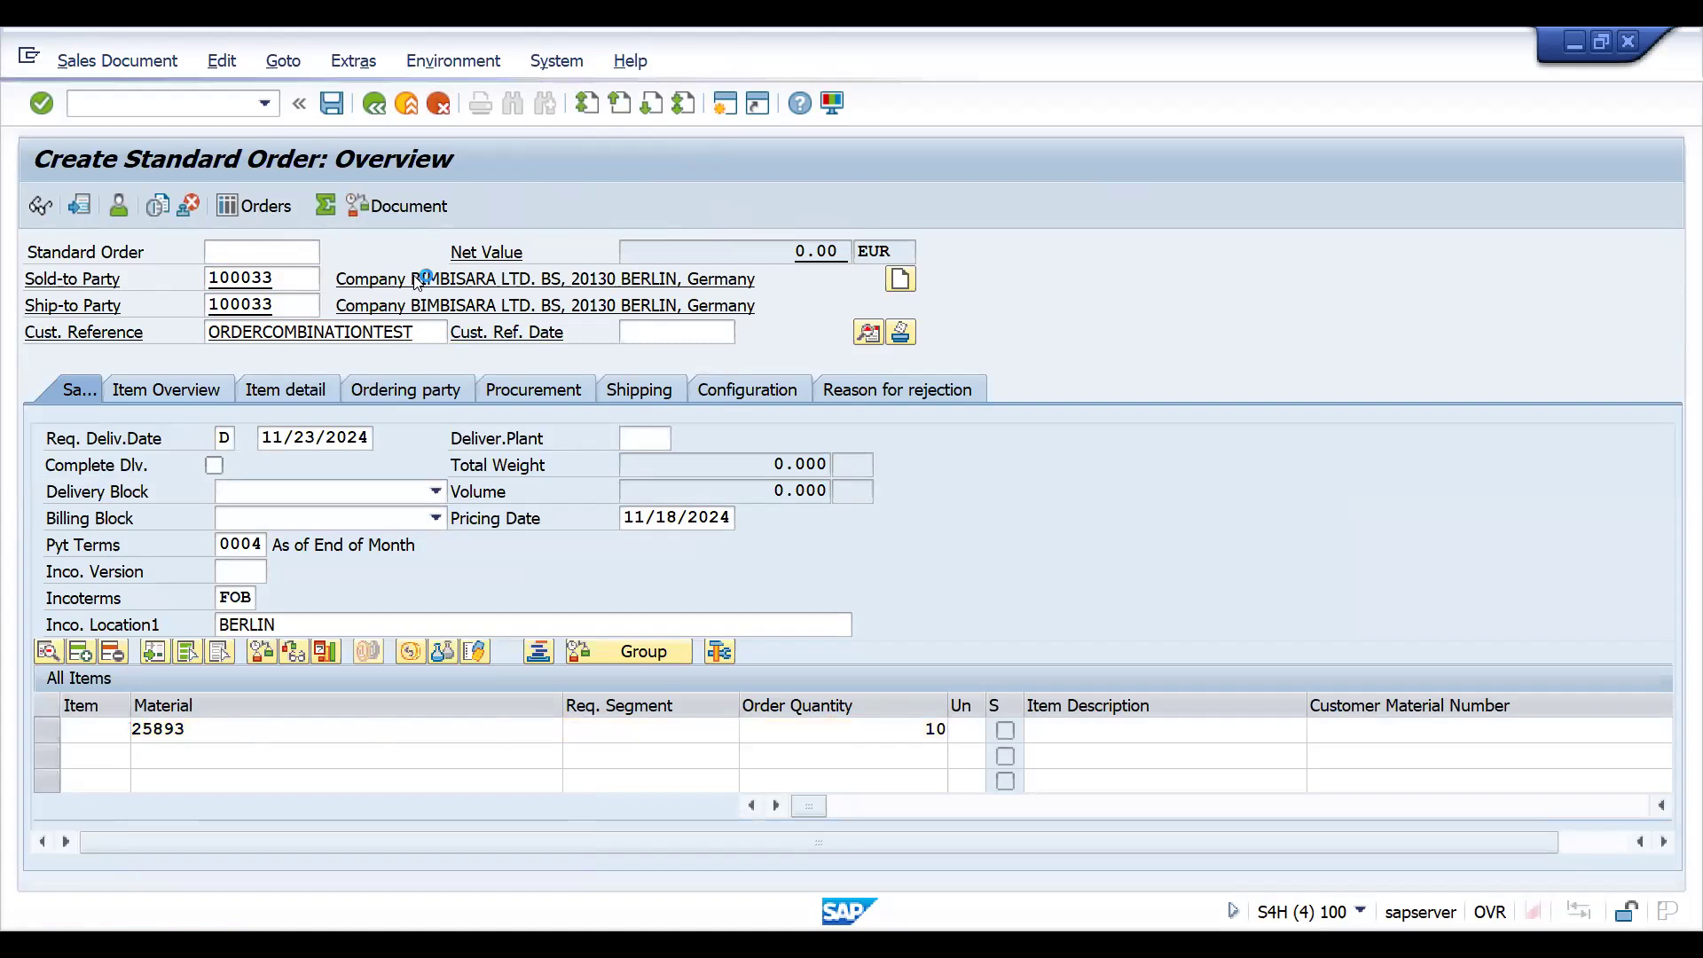
key(ctrl+s)
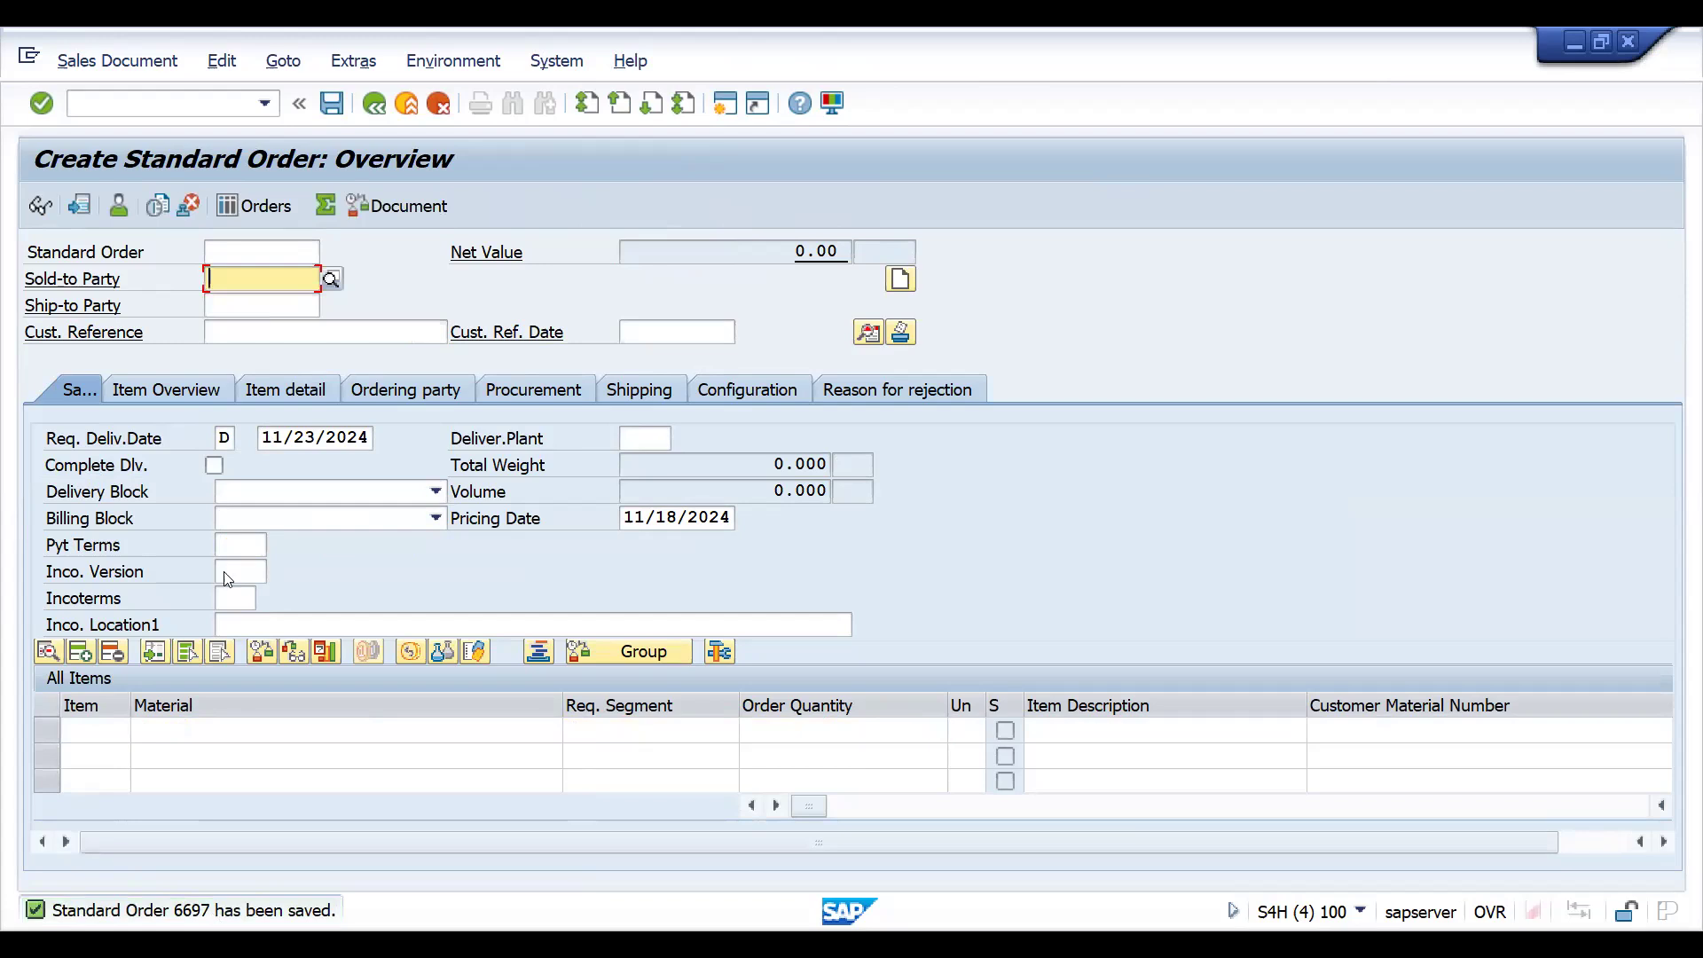
Start another standard order for the same sold-to party, again with customer reference ORDERCOMBINATIONTEST
click(118, 104)
text(/NVA0)
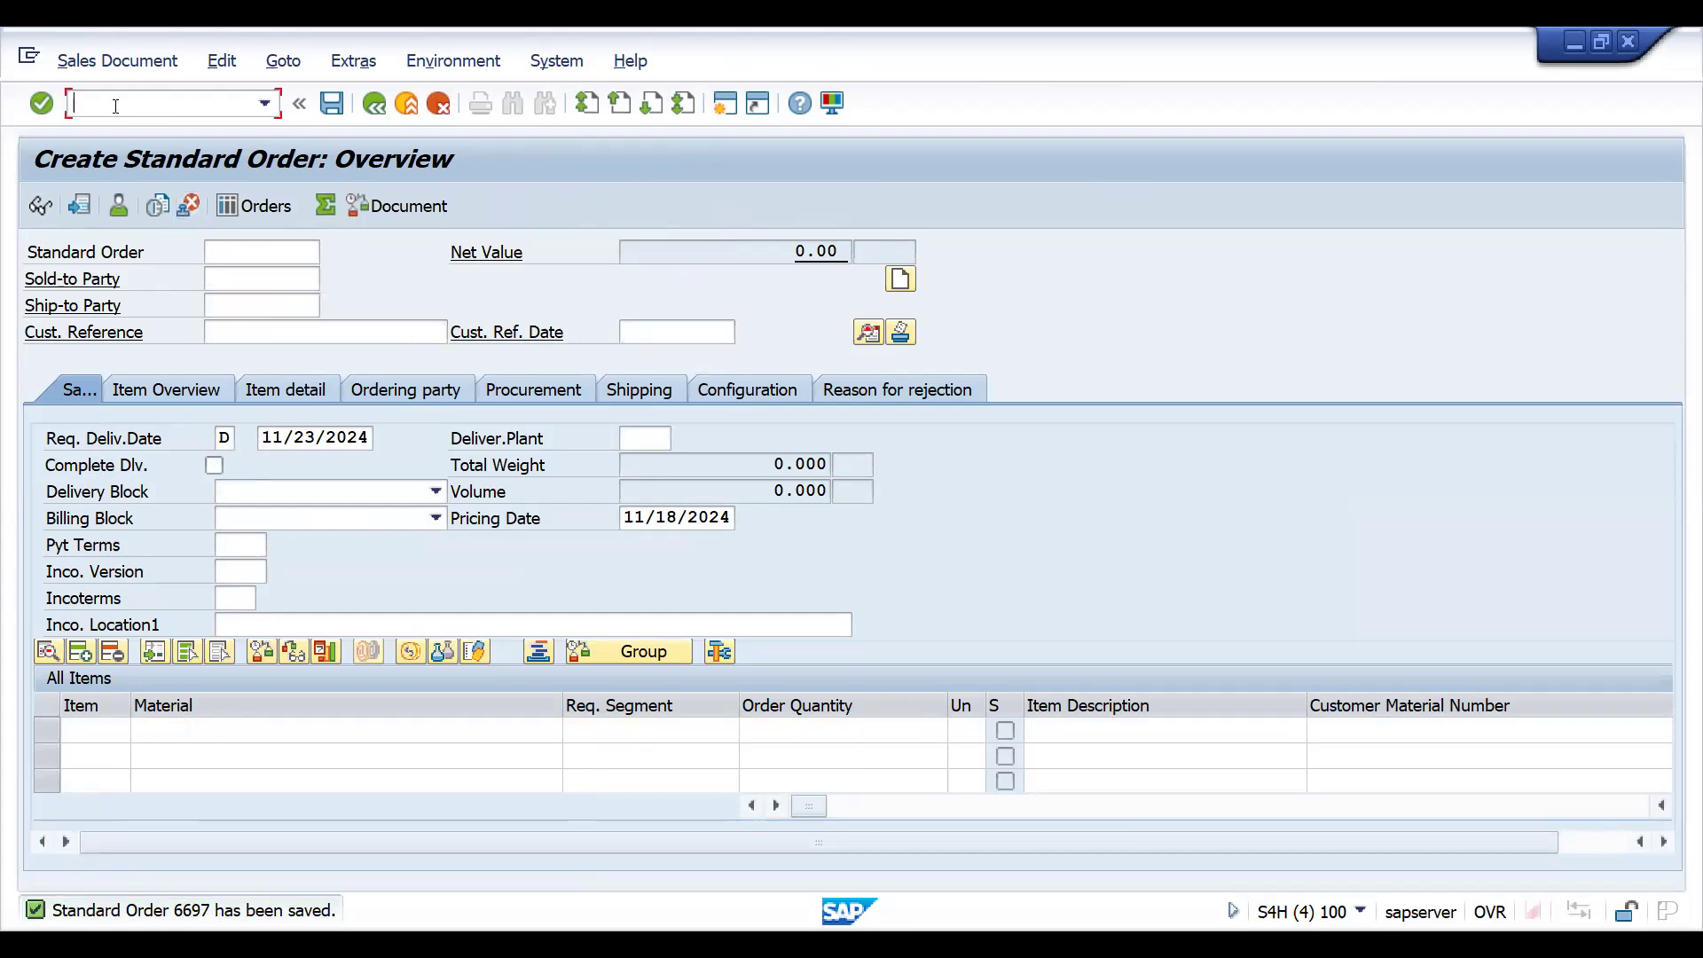
key(Return)
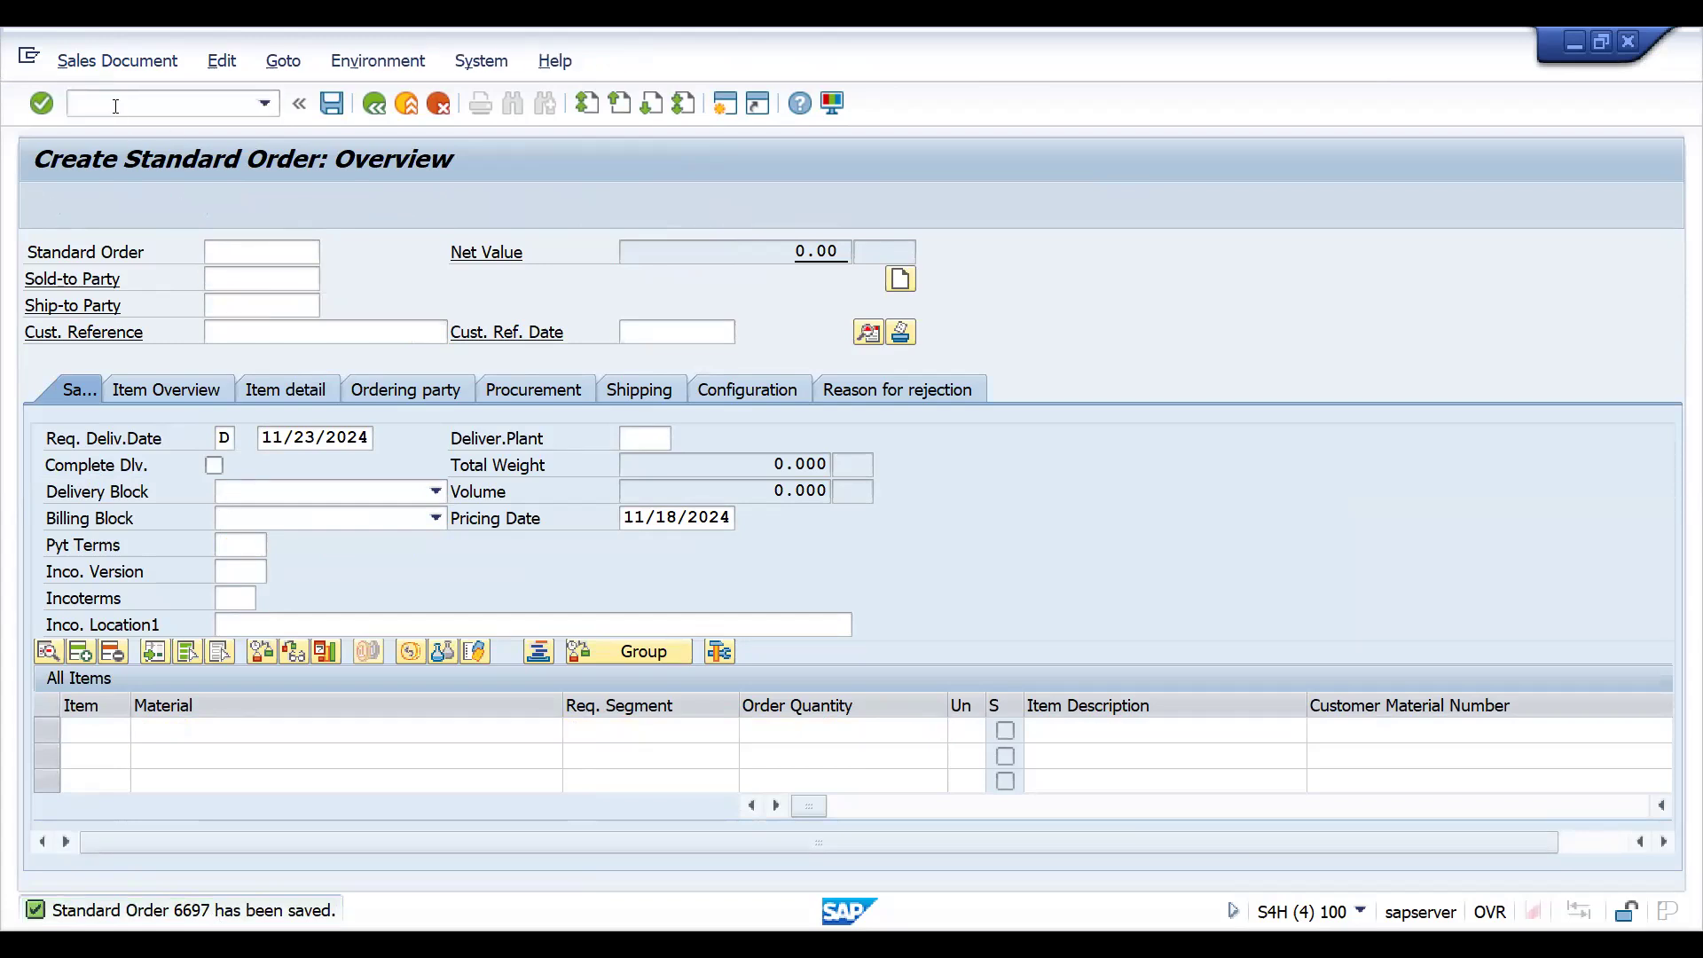
key(Return)
text(1)
key(Down)
key(Return)
key(Return)
key(Down)
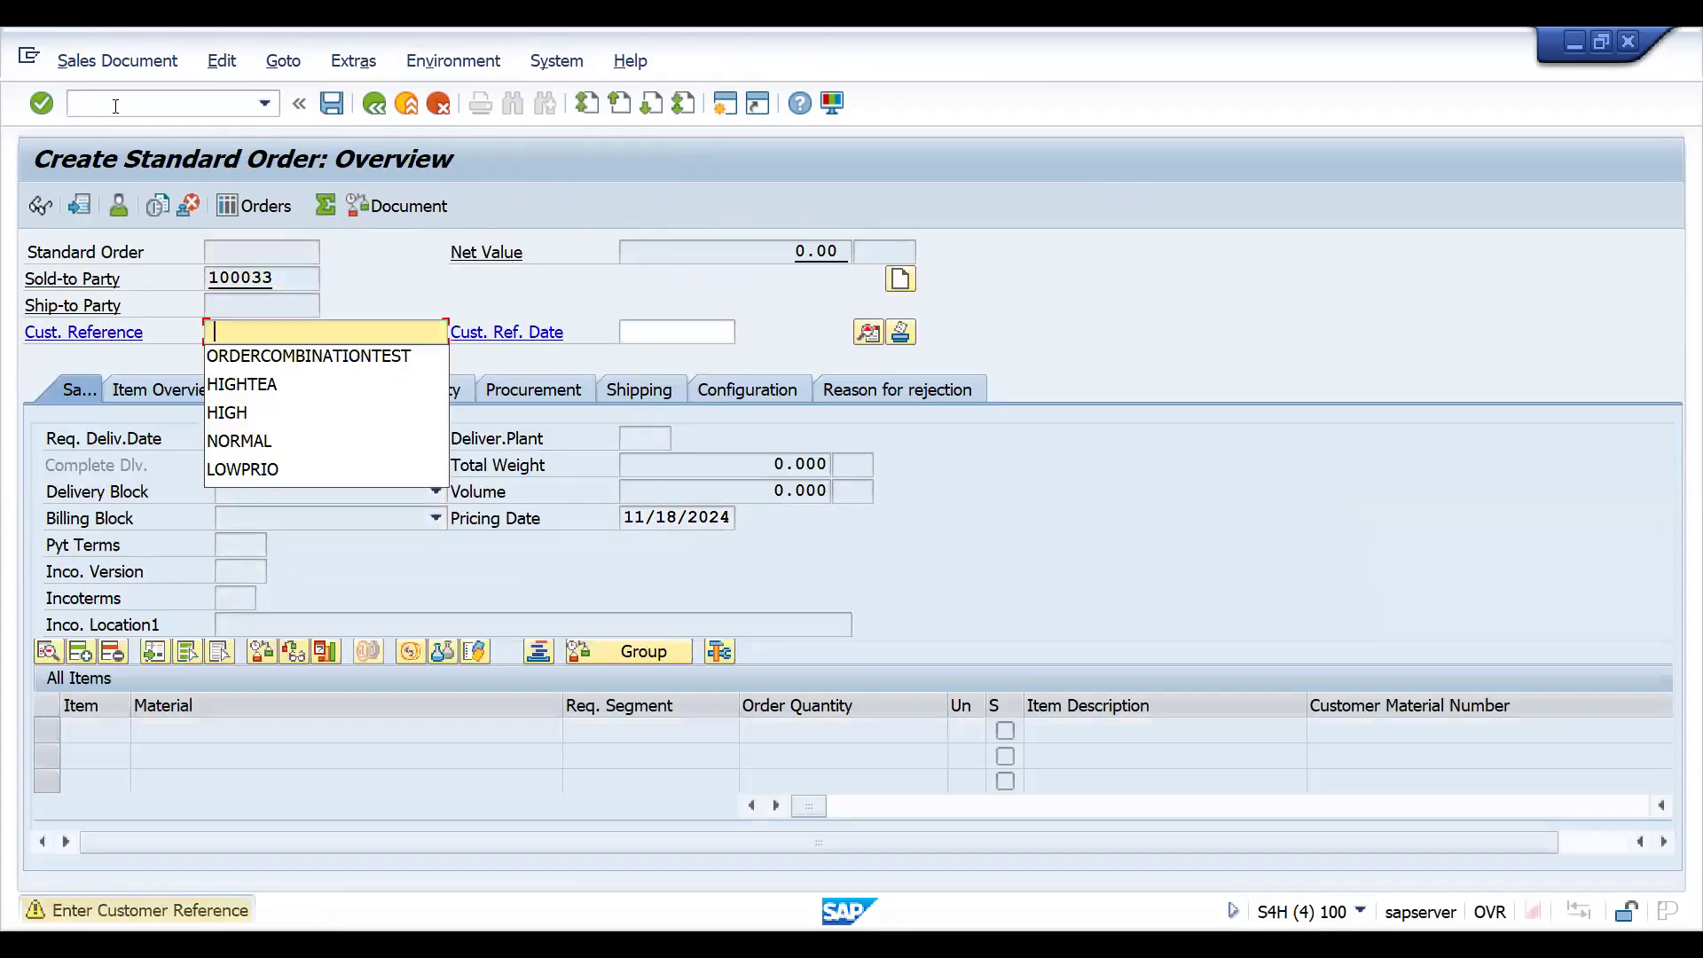
key(Return)
key(Return)
Enter material 25893 with an order quantity of 40 as the first item of the second order
text(25893)
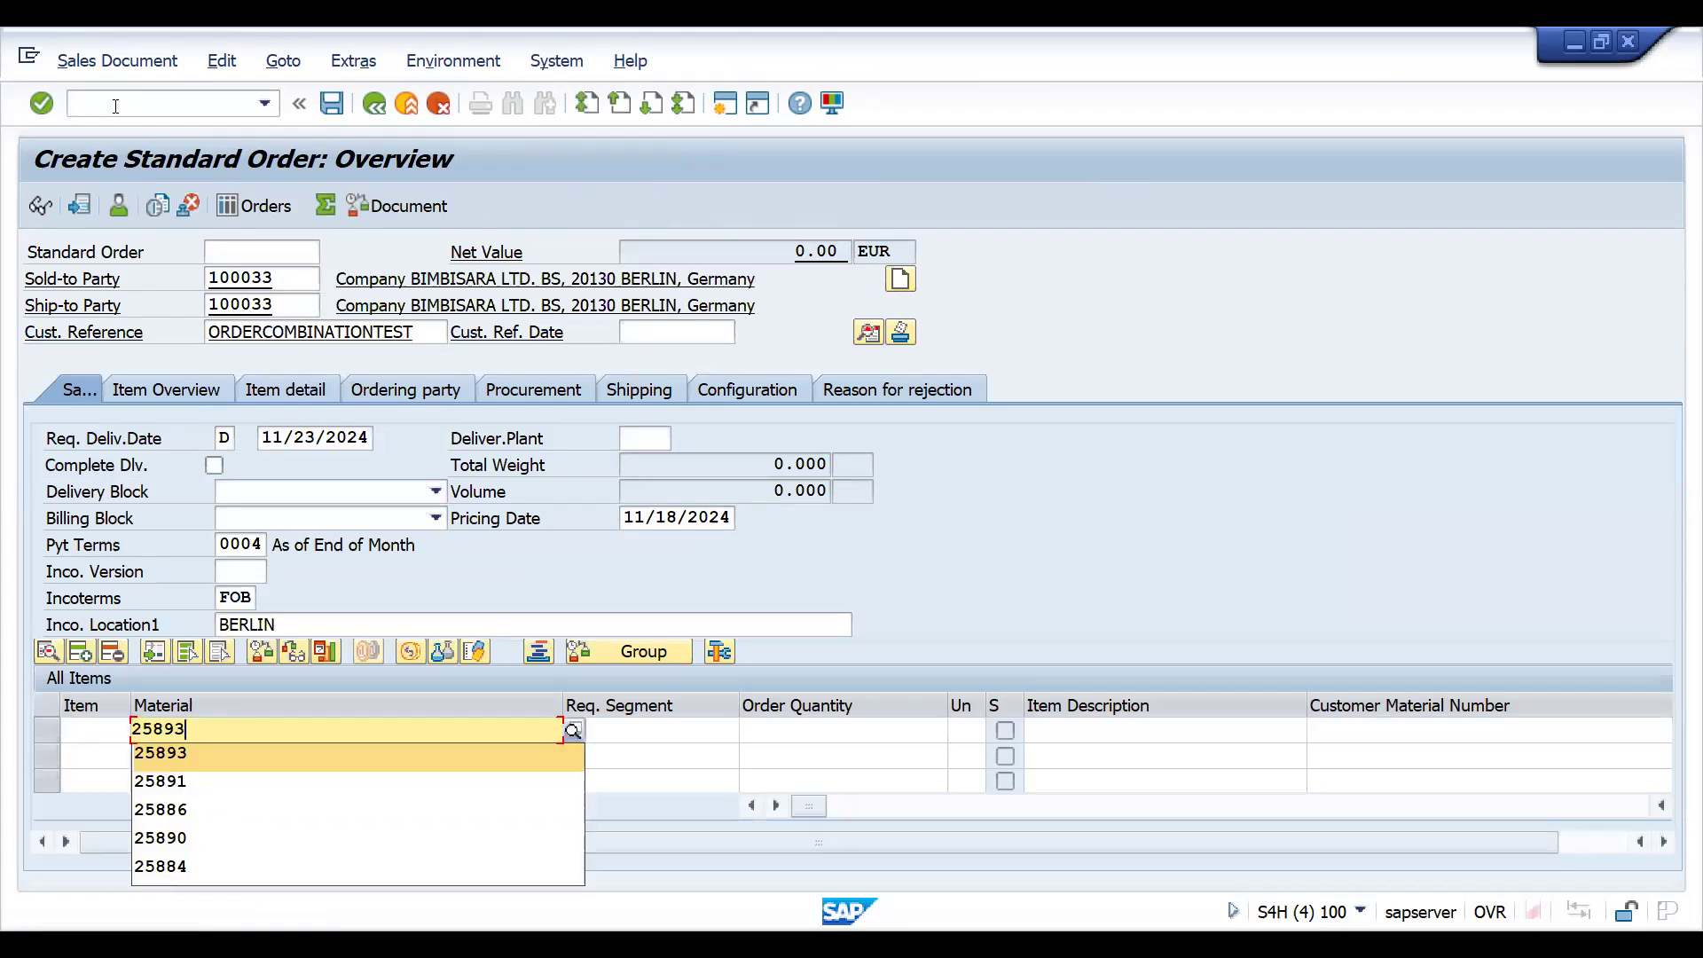
key(Down)
key(Return)
key(Tab)
key(Tab)
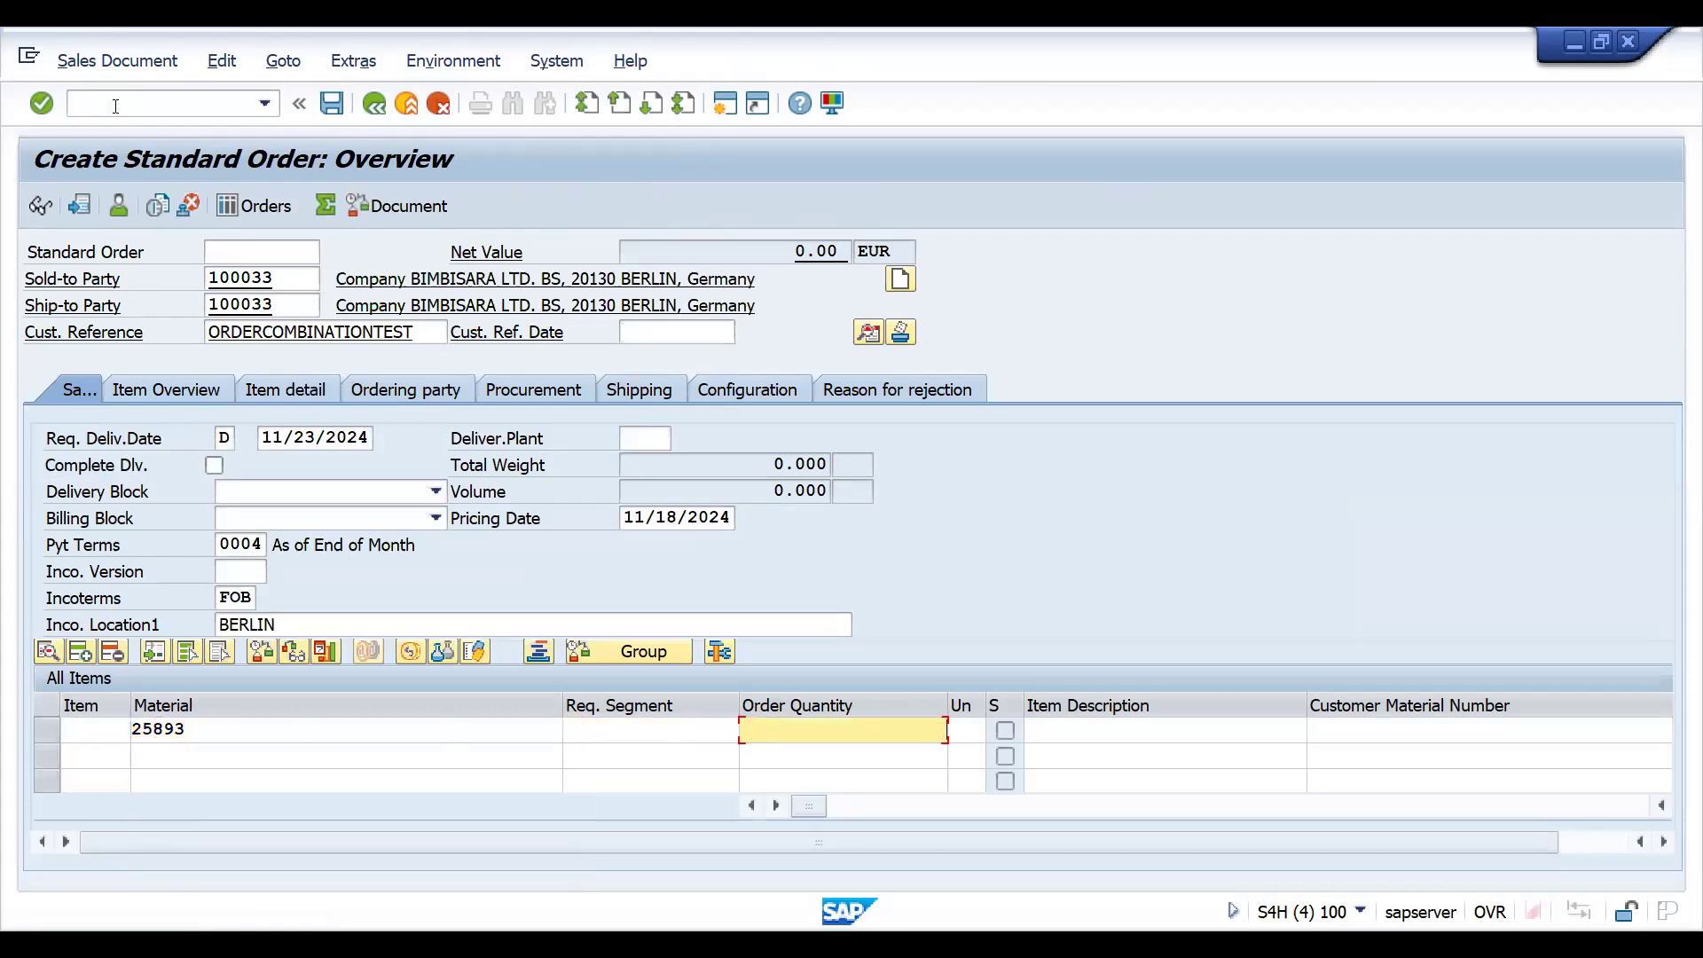
text(40)
key(Return)
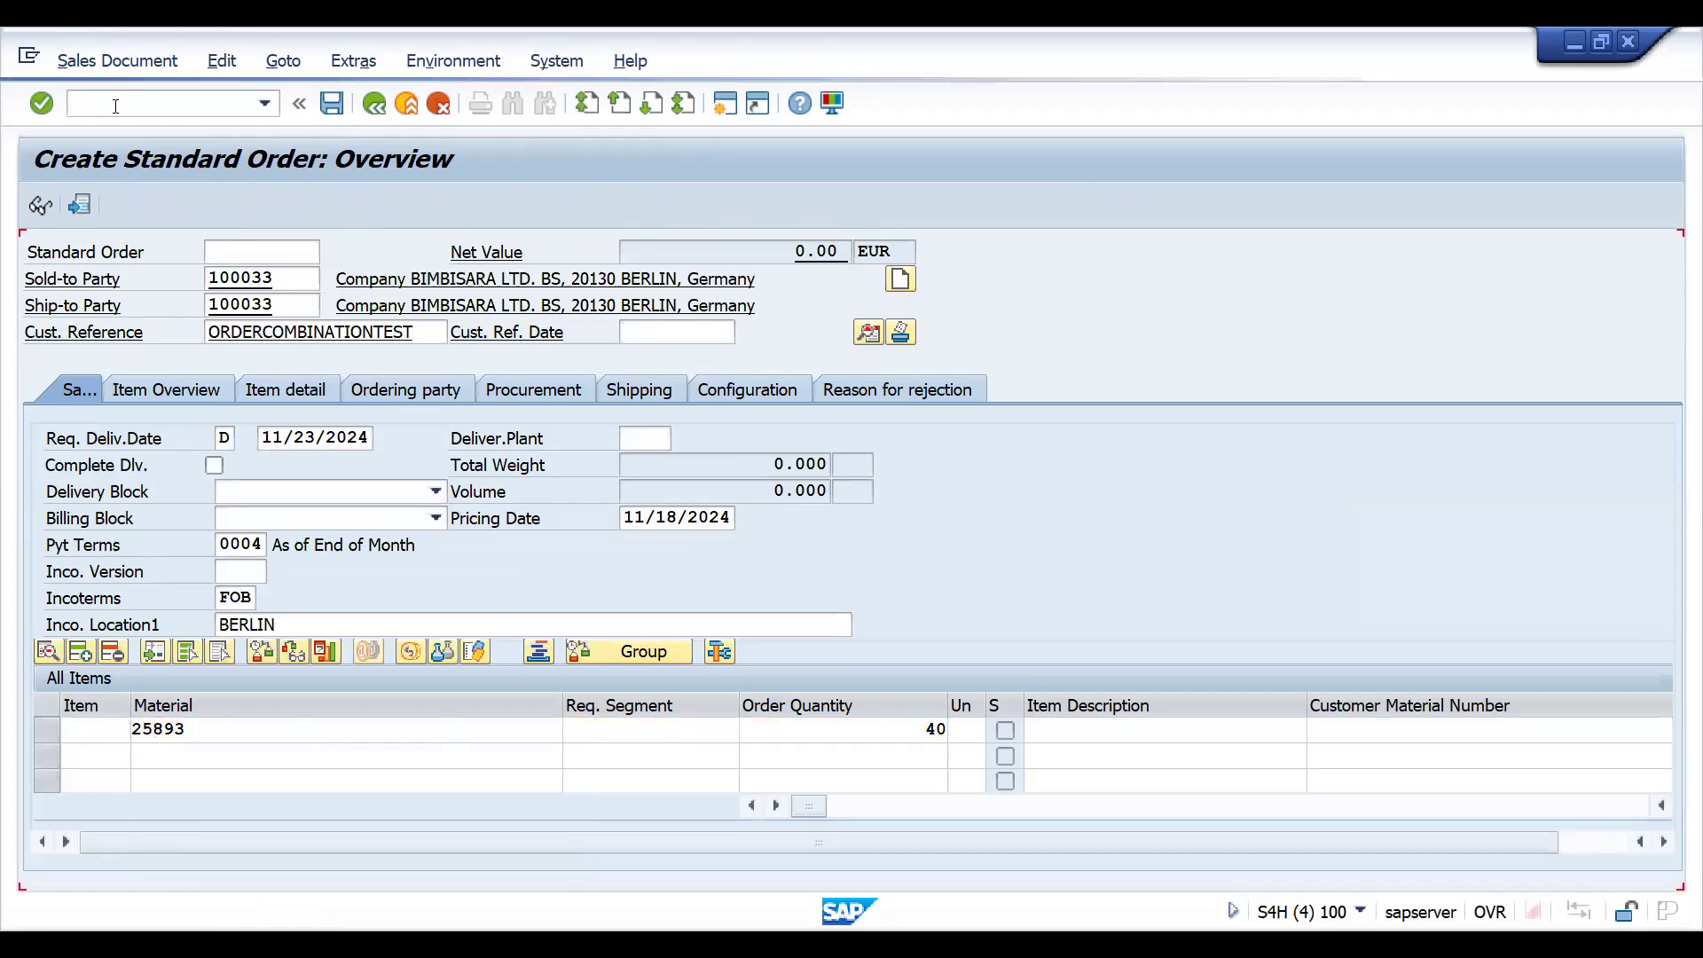
Add material 25893 with an order quantity of 10 as the second item and save the standard order
text(2)
key(Down)
key(Return)
key(Tab)
key(Tab)
text(10)
key(Return)
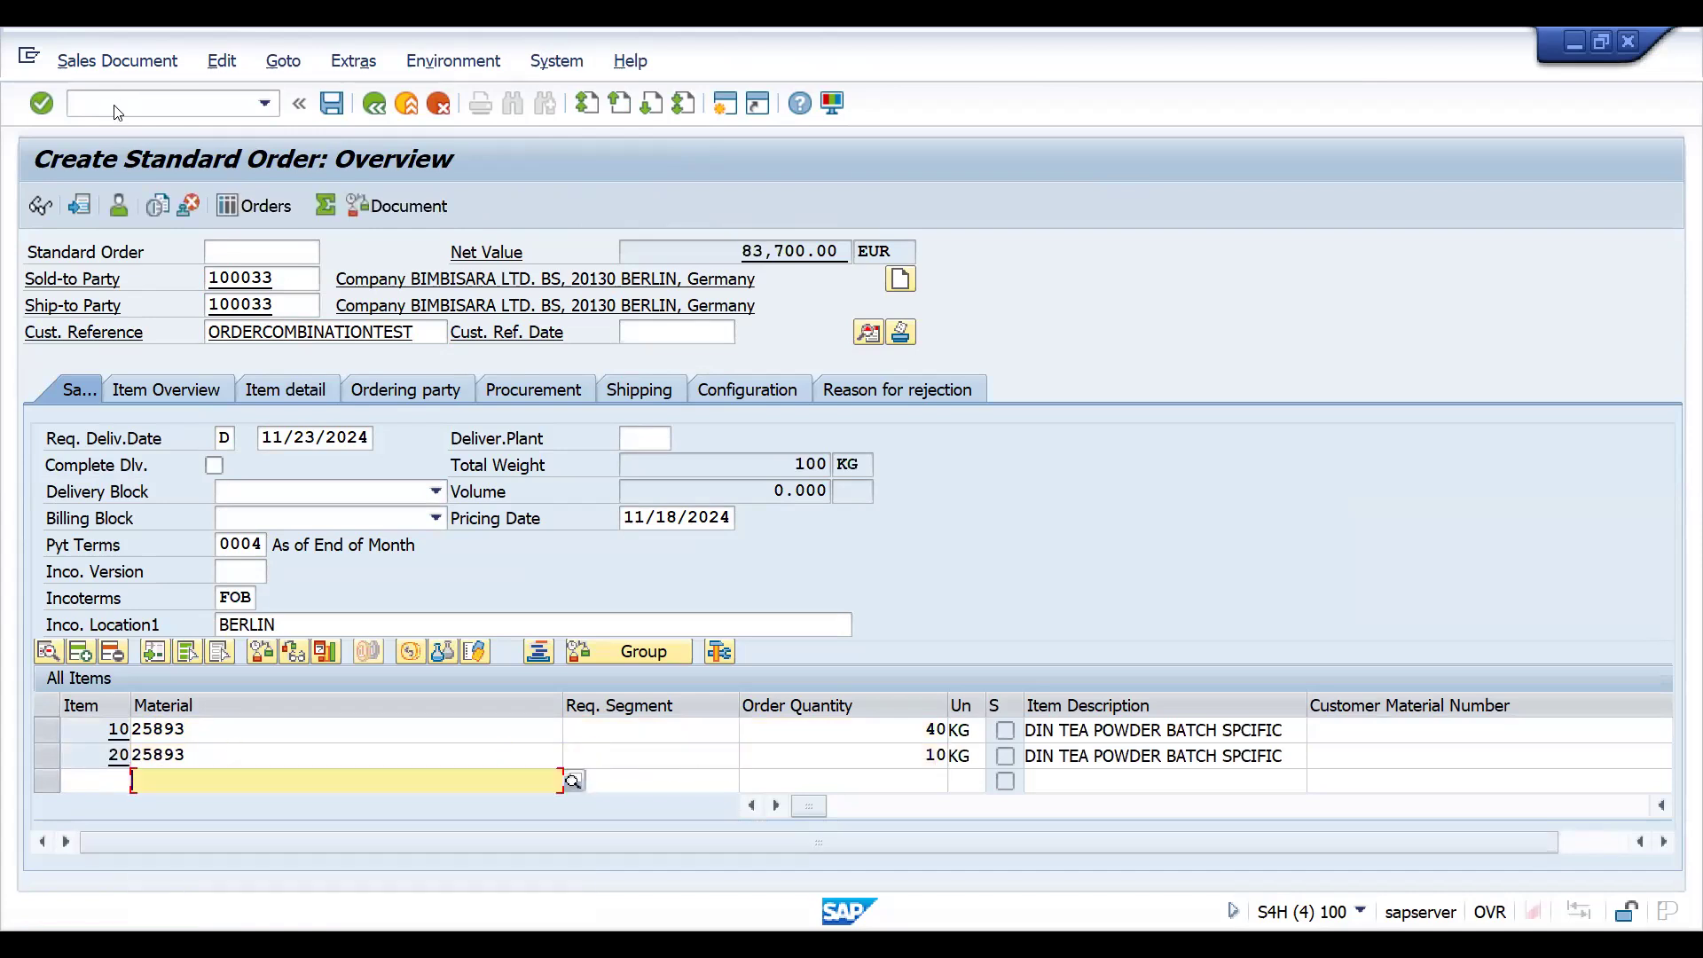
key(ctrl+s)
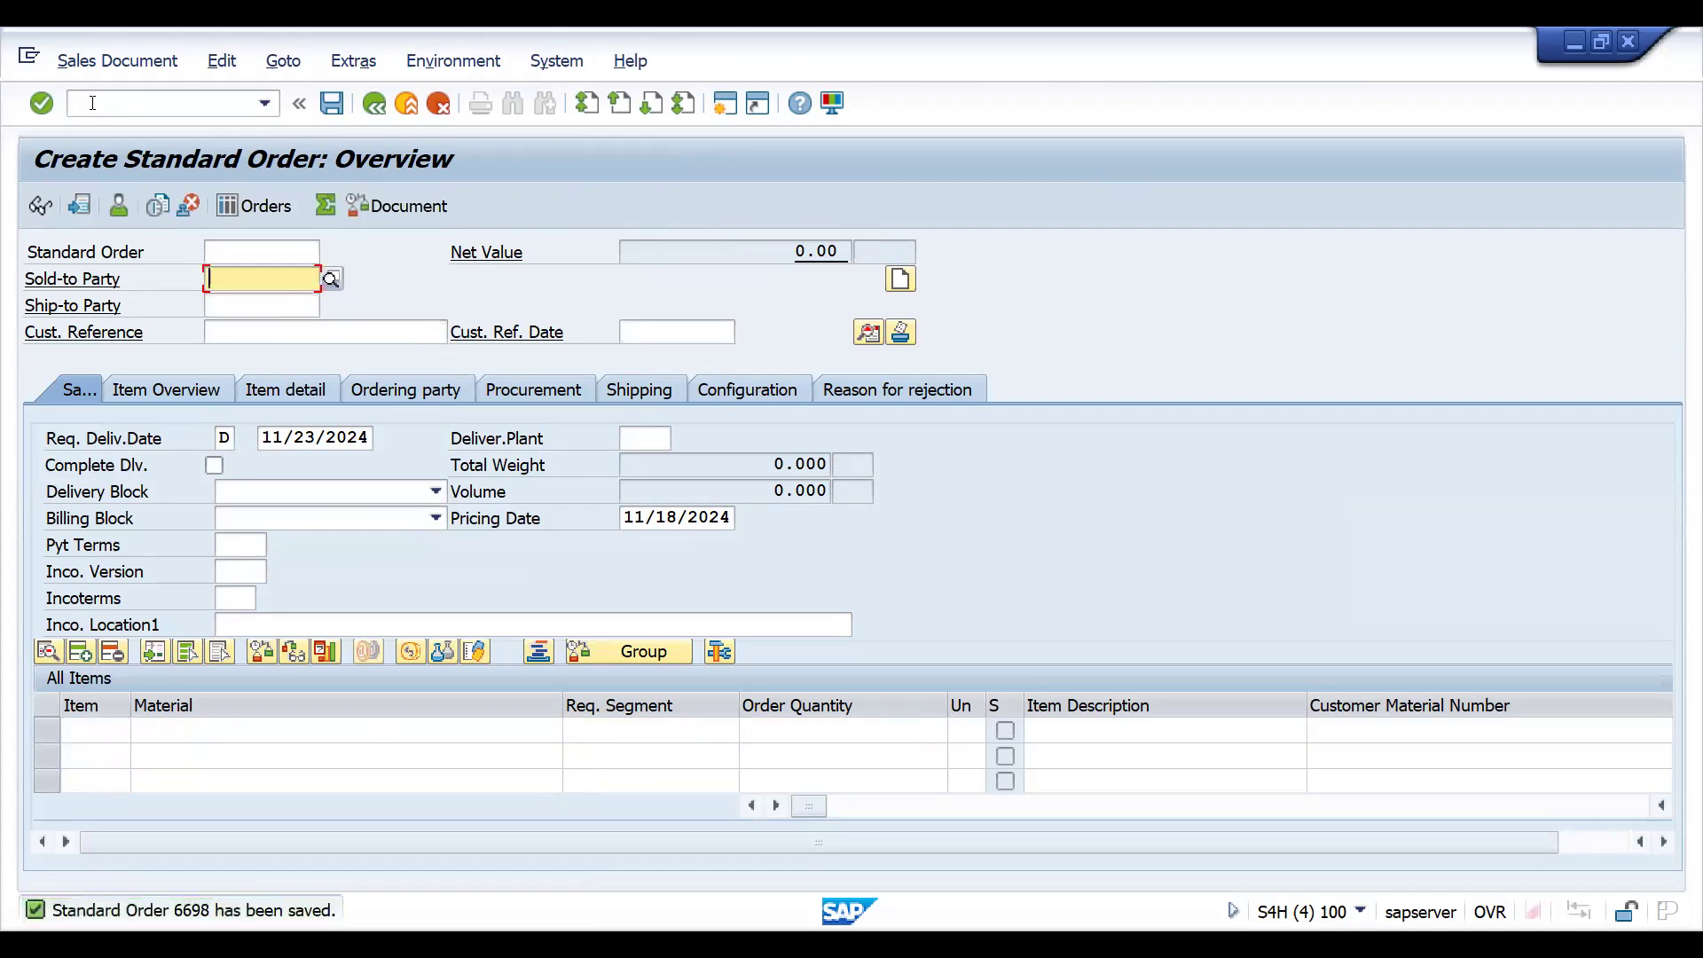
Leave order entry and open the Sales Orders, Fast Display transaction for deliveries due
click(92, 103)
text(/NVL01)
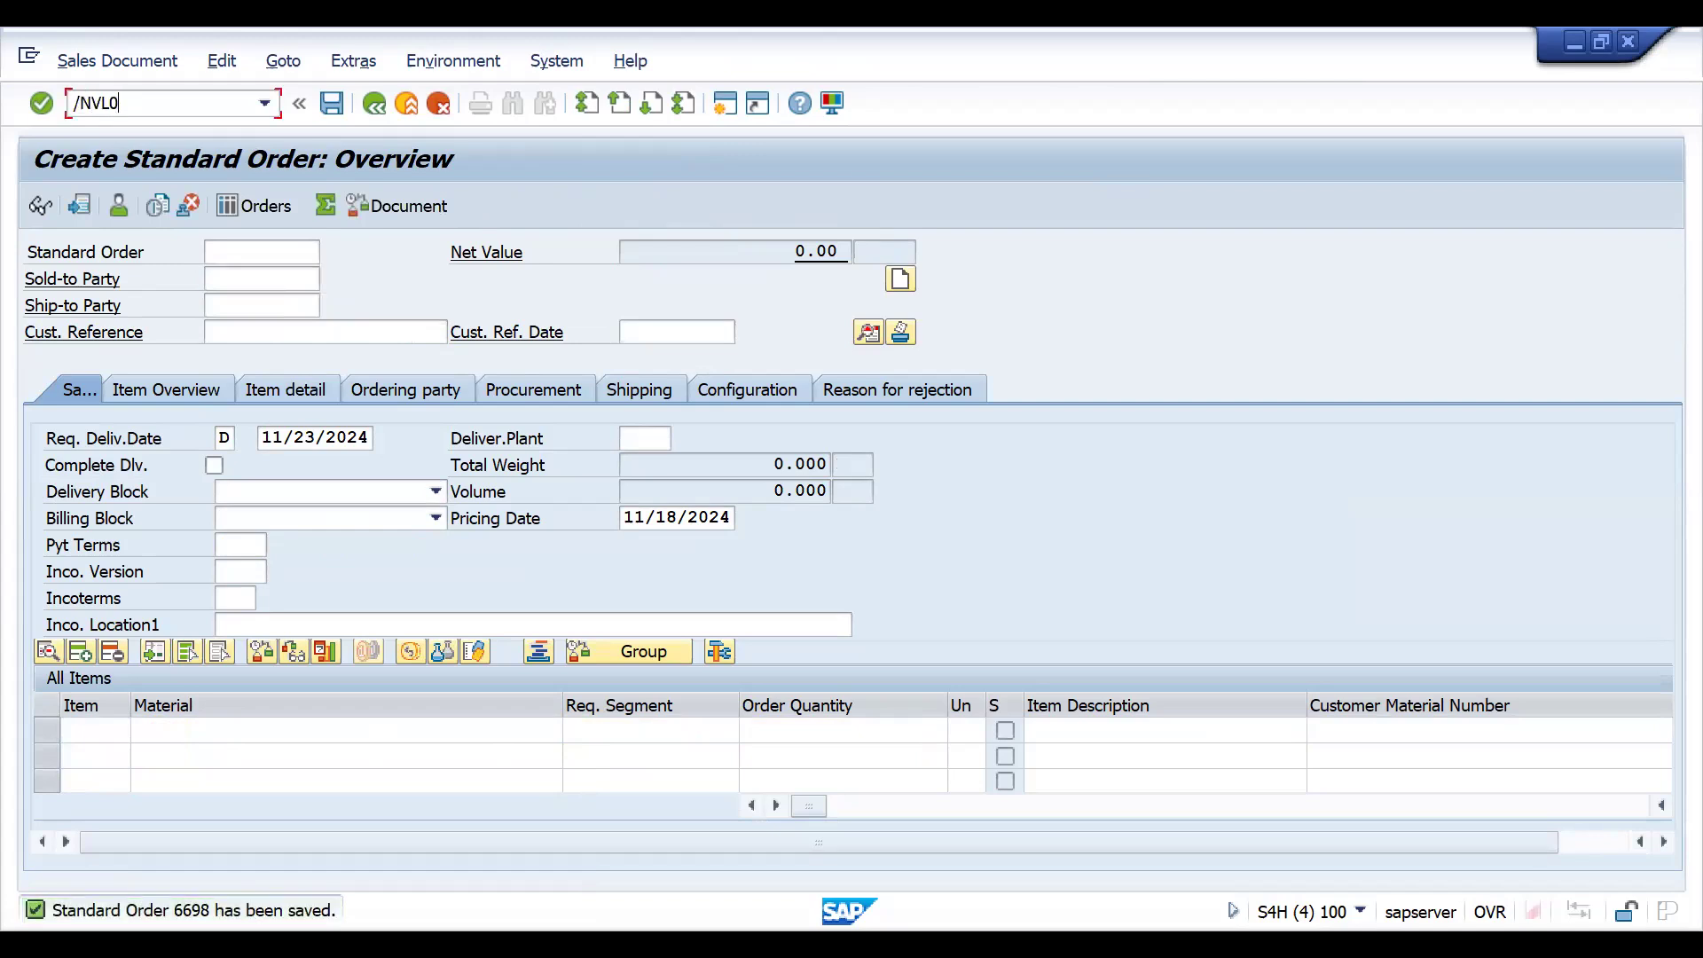
key(BackSpace)
key(BackSpace)
text(10)
key(Return)
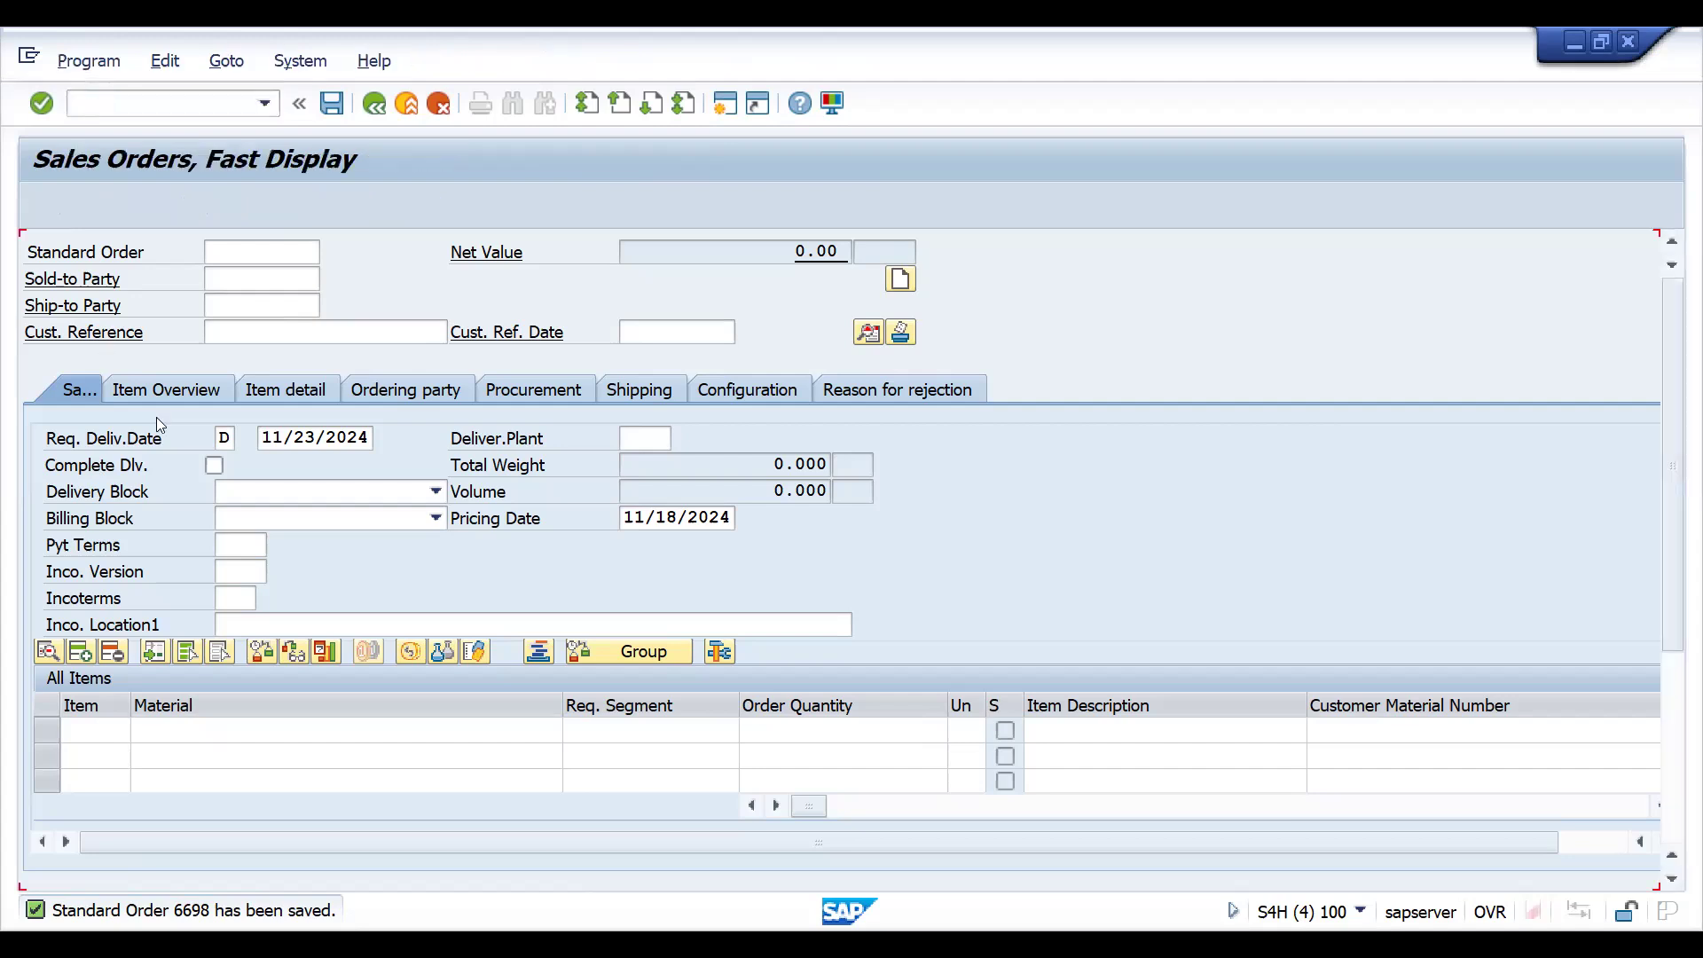
Set the shipping point to DRS1 and clear the calculation rule for the default delivery creation date
text(DRS1)
key(Tab)
key(Tab)
key(Tab)
key(Tab)
key(Tab)
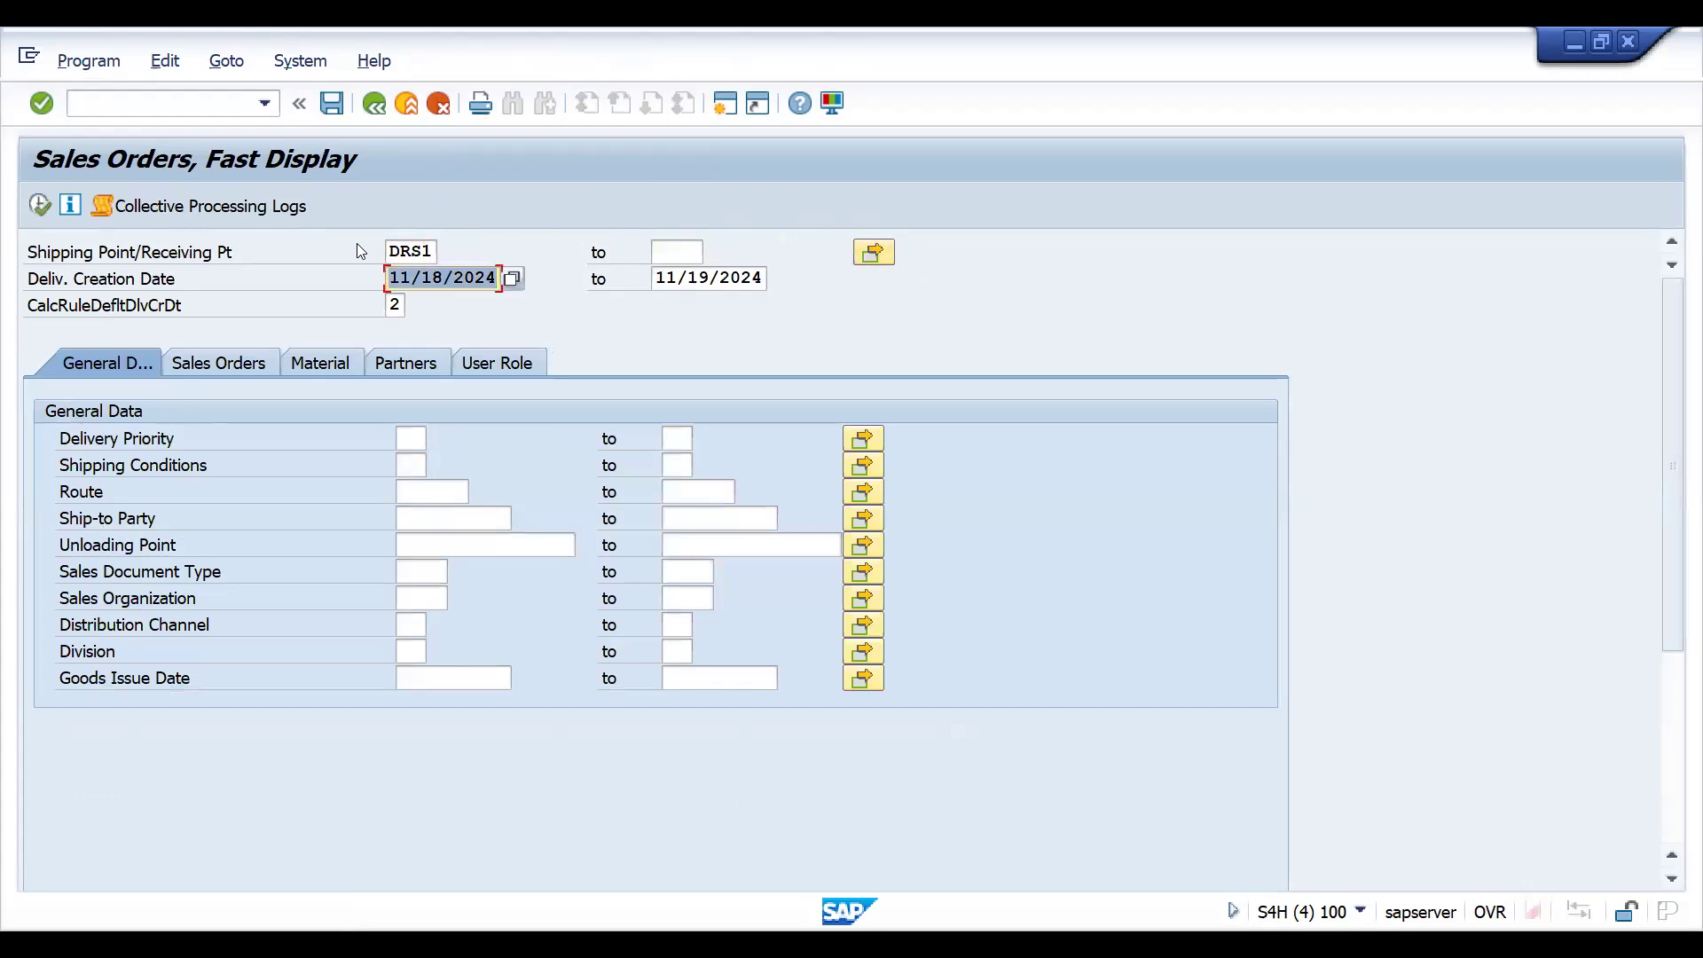
key(BackSpace)
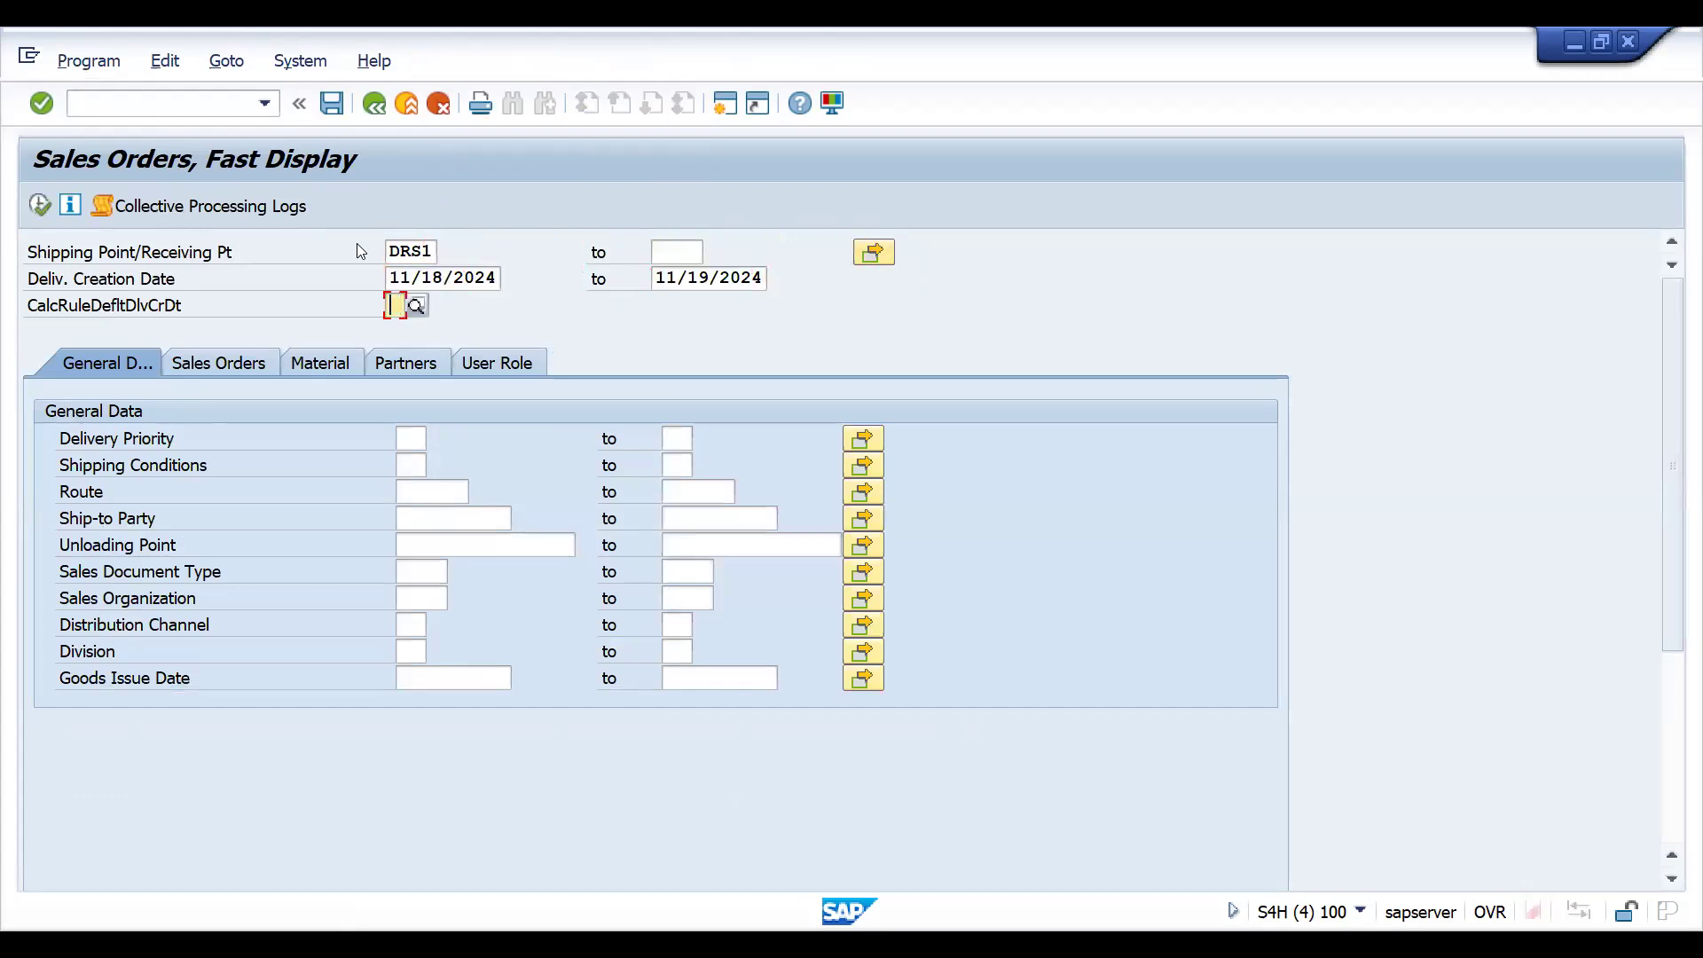
Restrict the selection to material 25893 and run the list of sales orders due for shipping
click(308, 359)
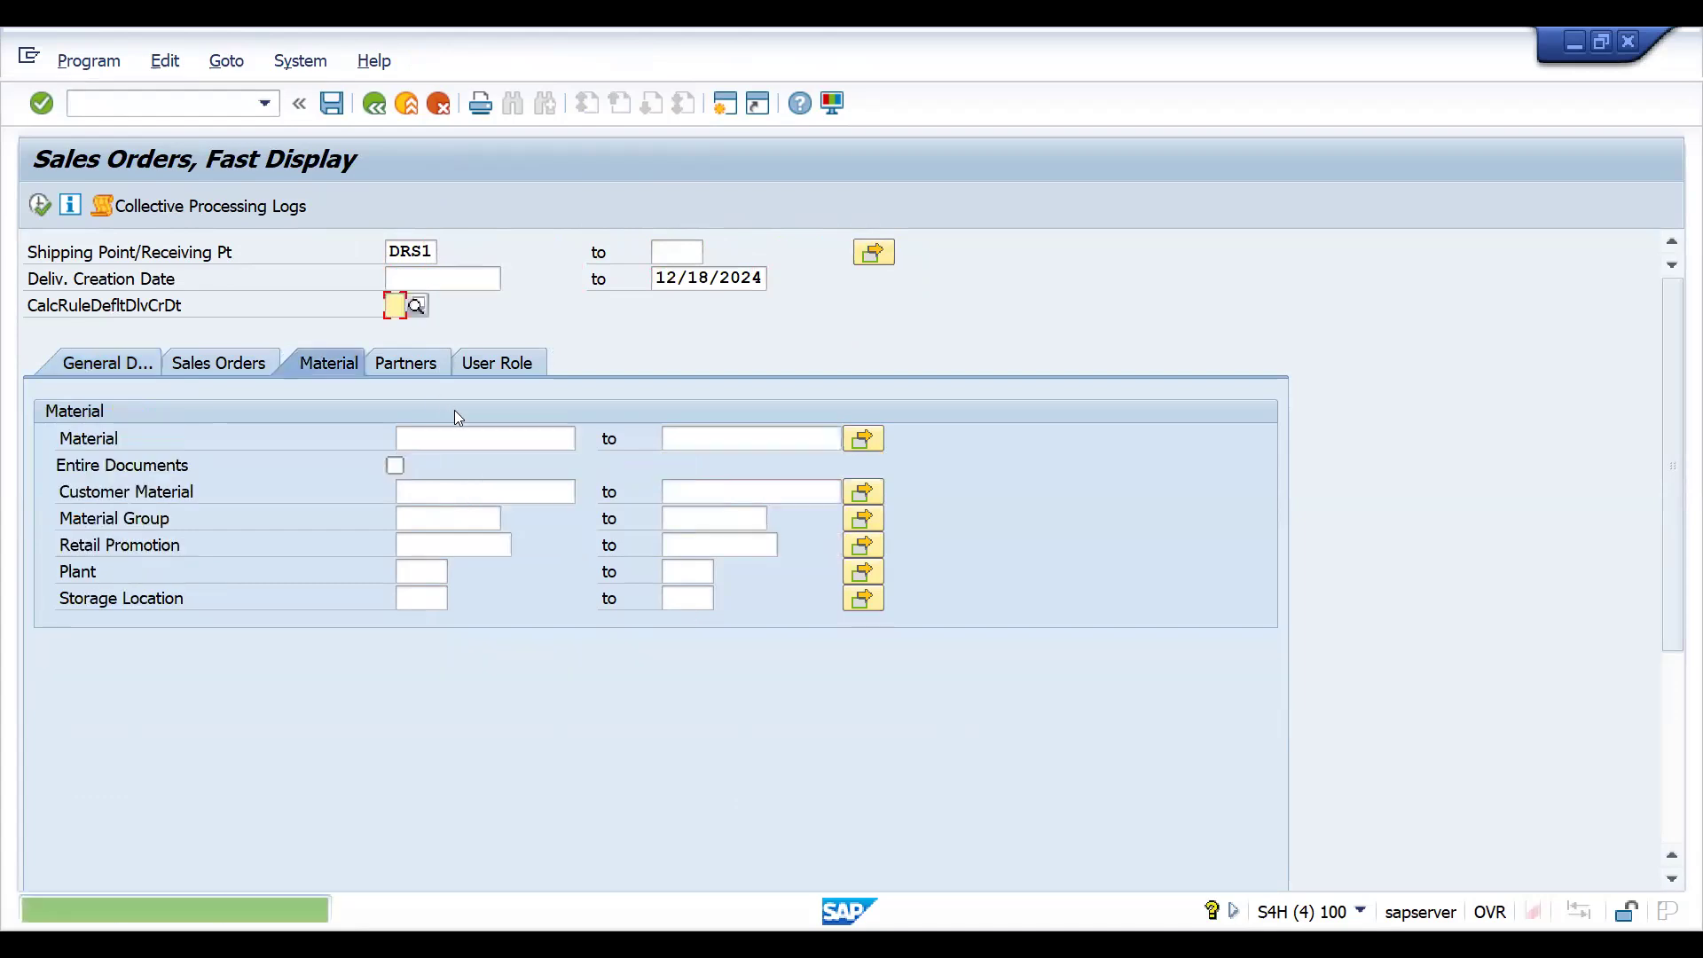
click(465, 442)
key(Down)
key(Return)
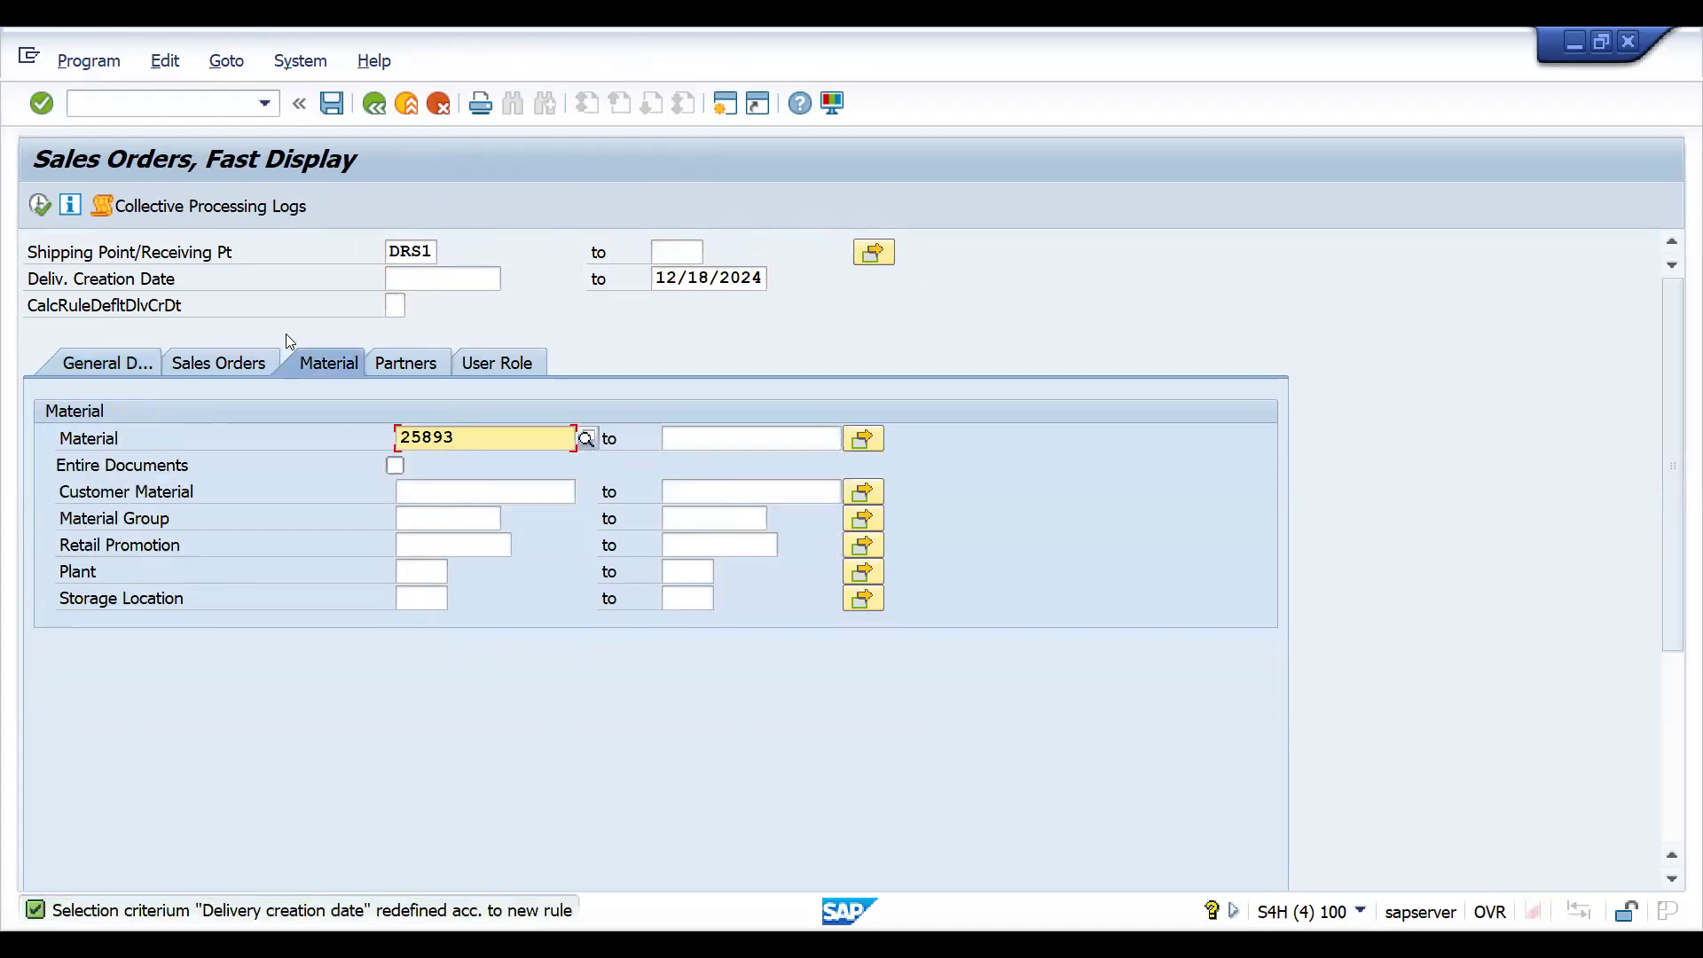
click(39, 205)
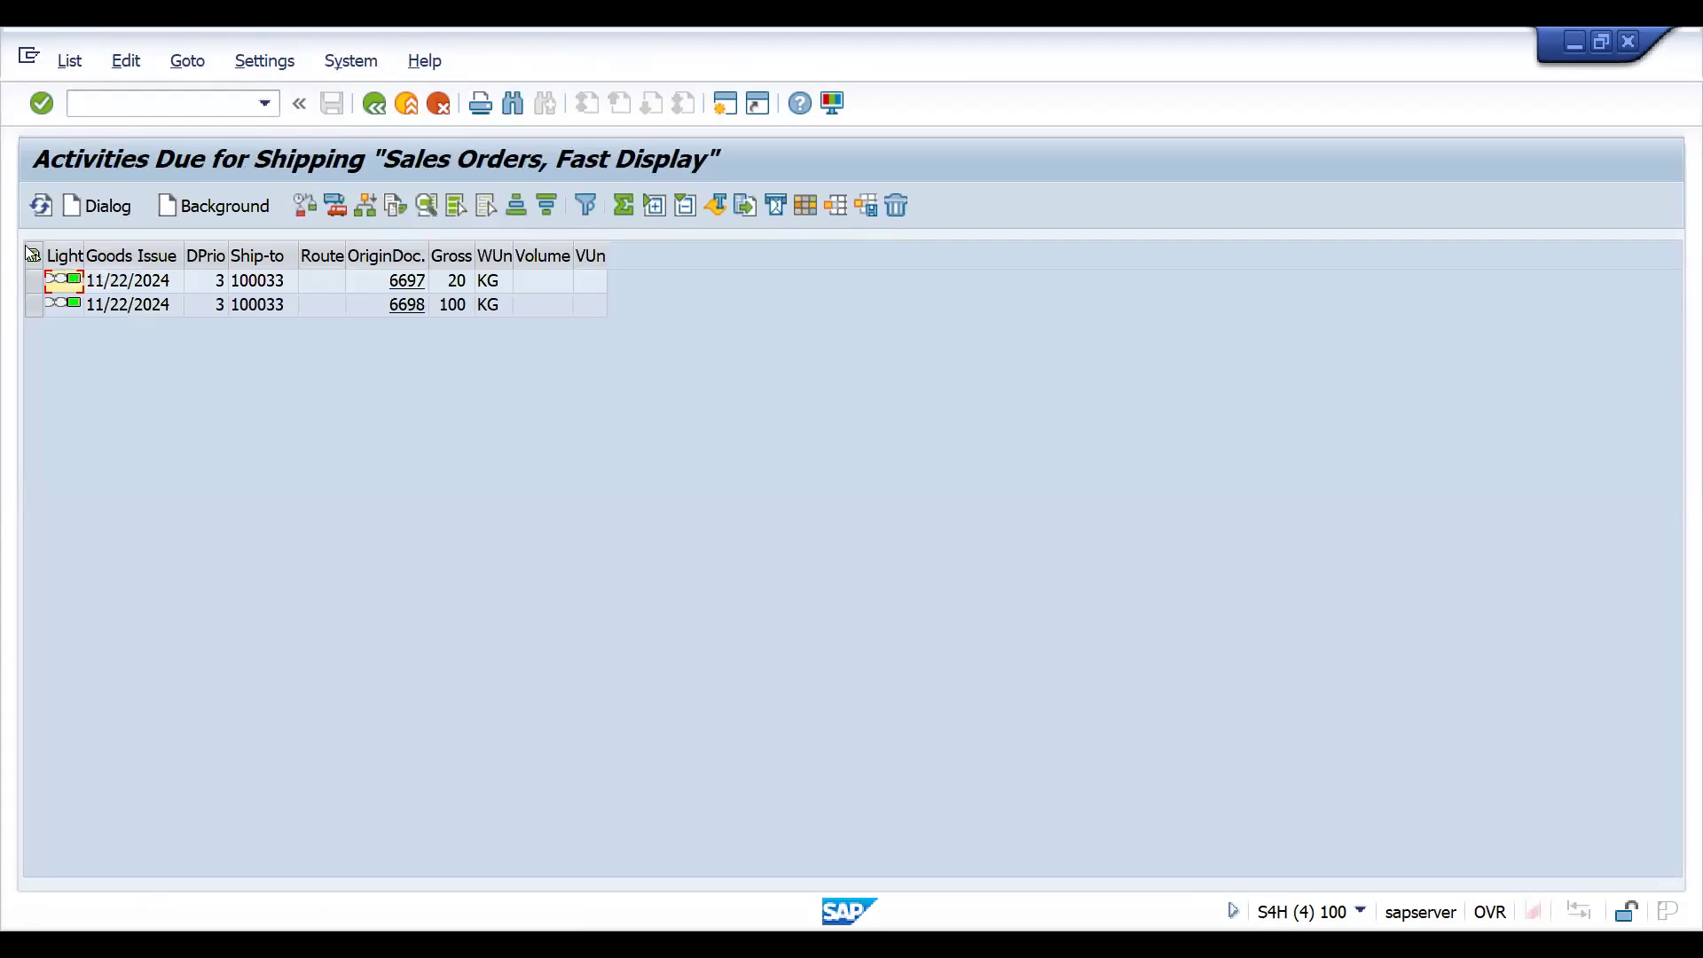
Select all listed sales orders, create their deliveries in the background and display the delivery creation log
click(34, 256)
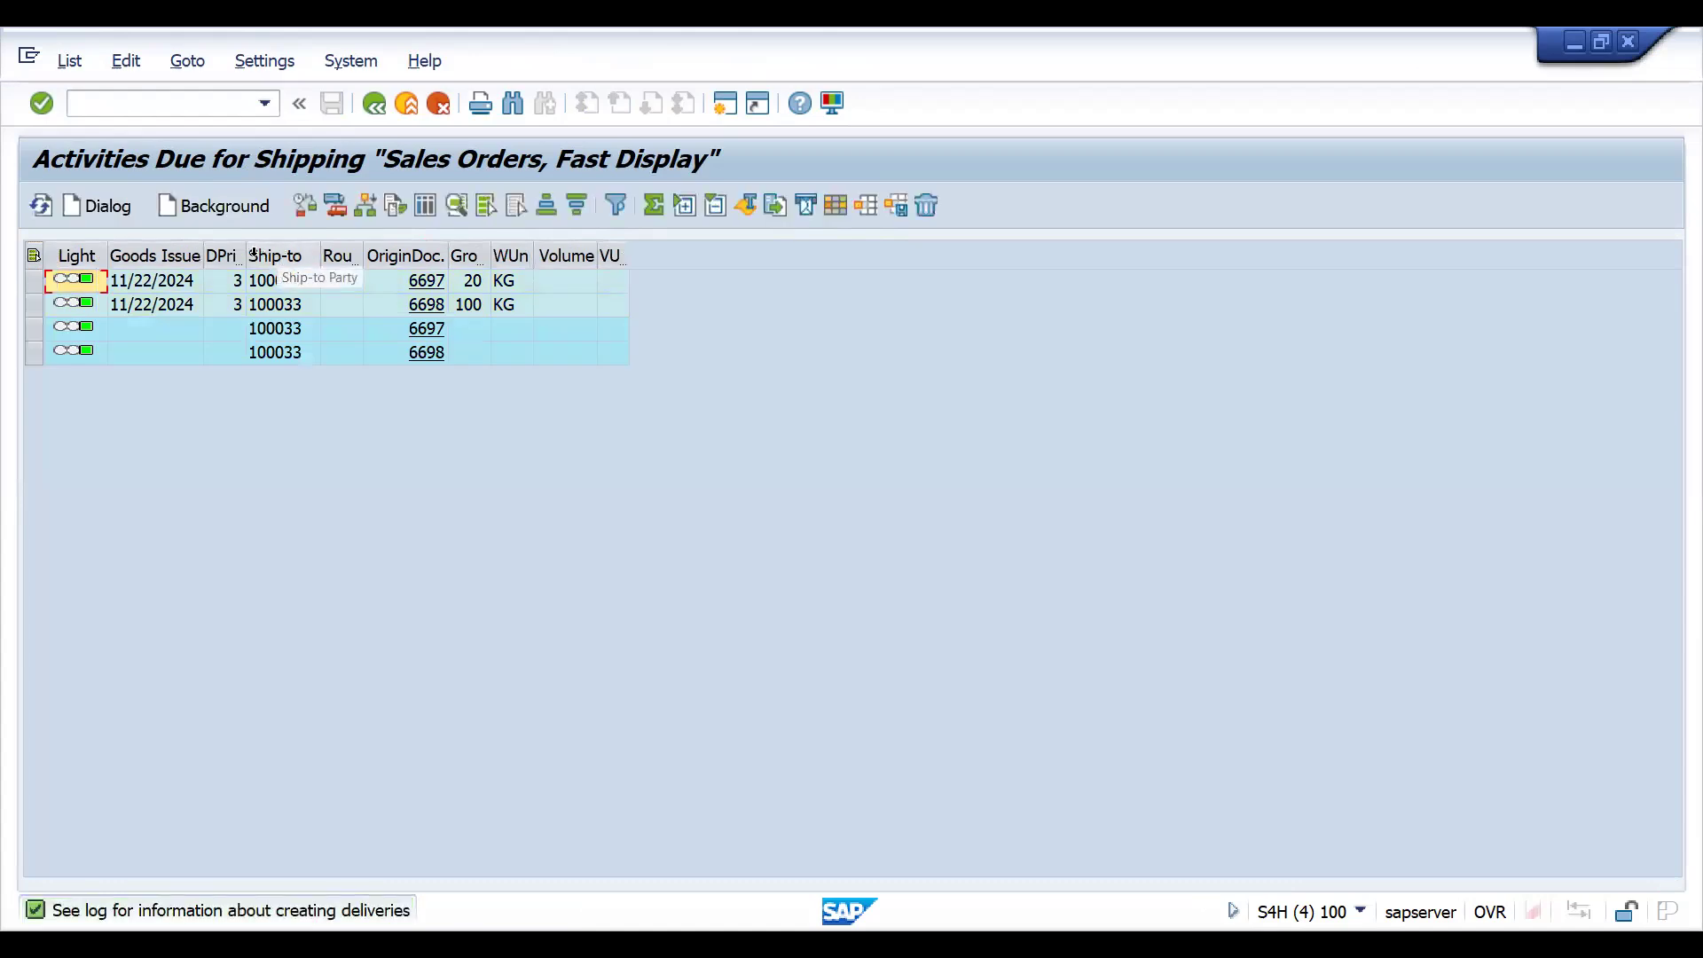
click(425, 205)
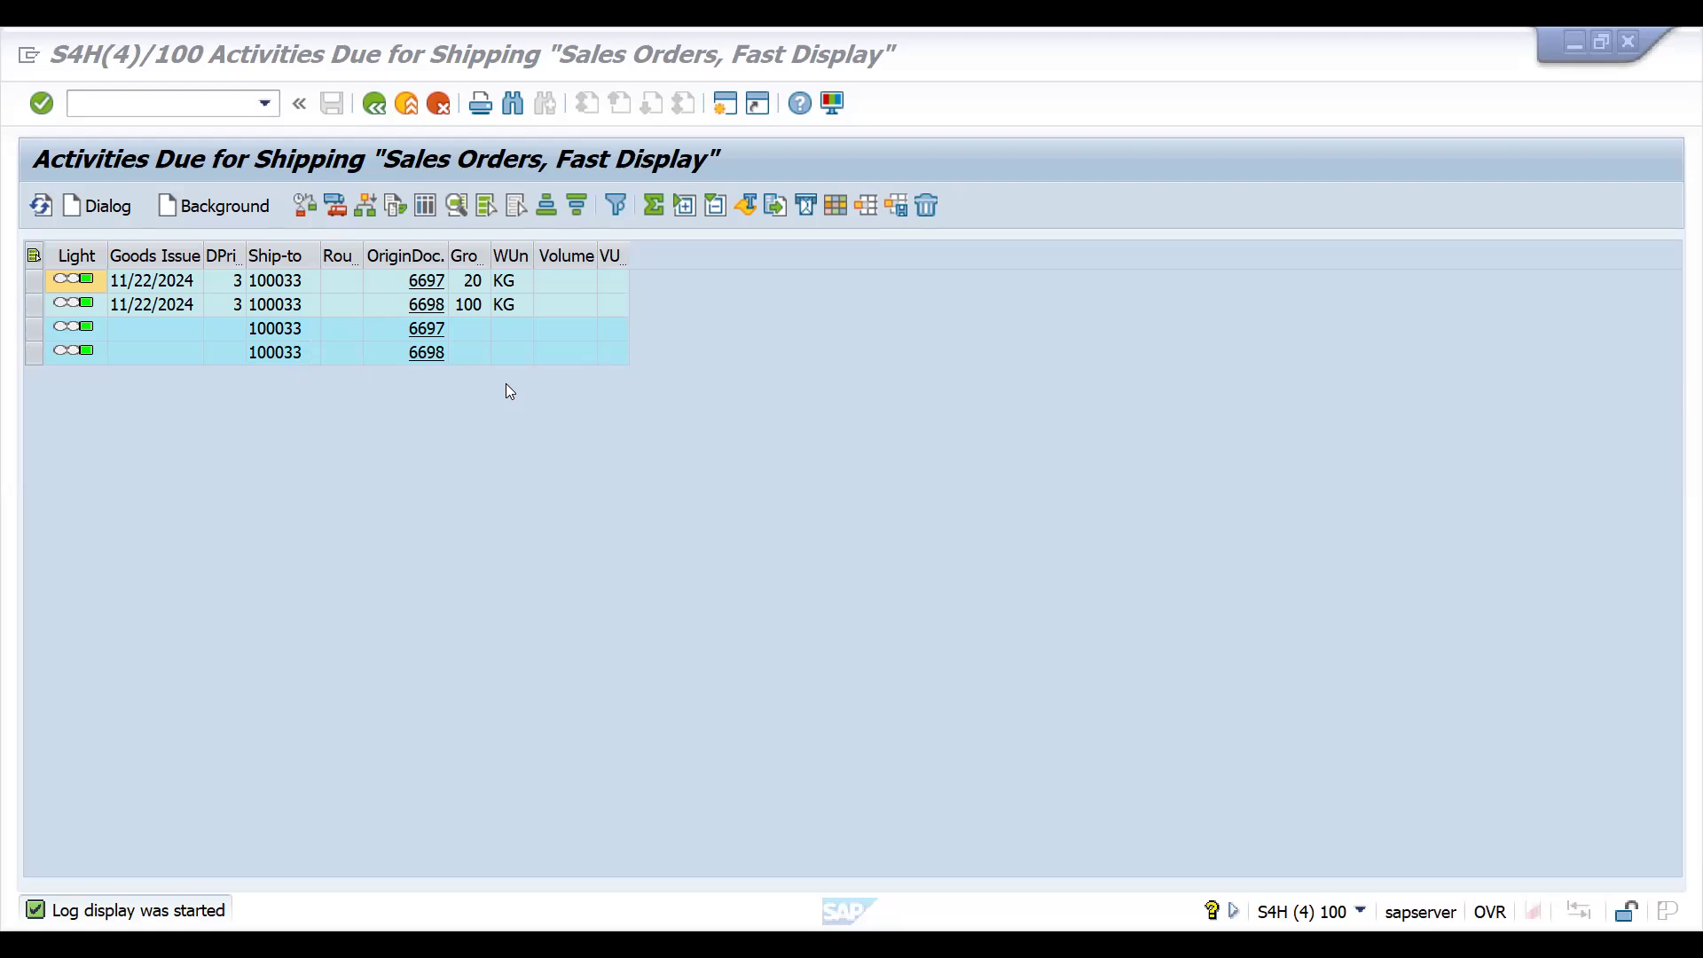
Switch to the browser and look through the videos on the RAISEYOURSKILLS YouTube channel page
key(alt+Tab)
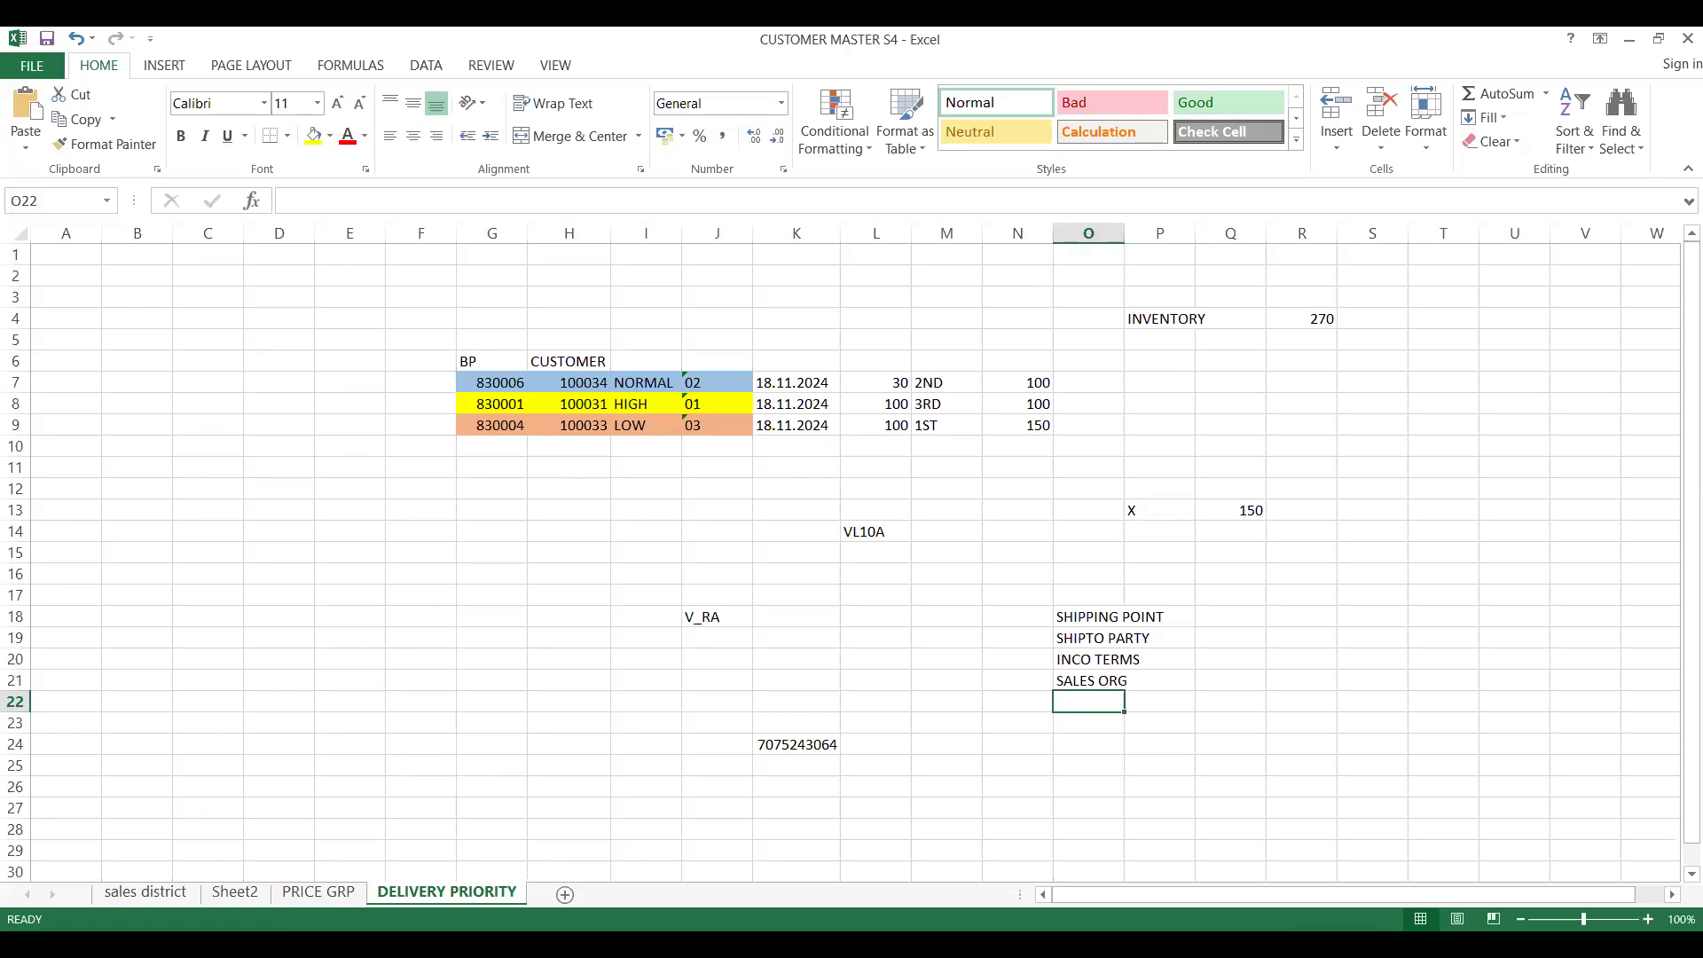
key(alt+Tab)
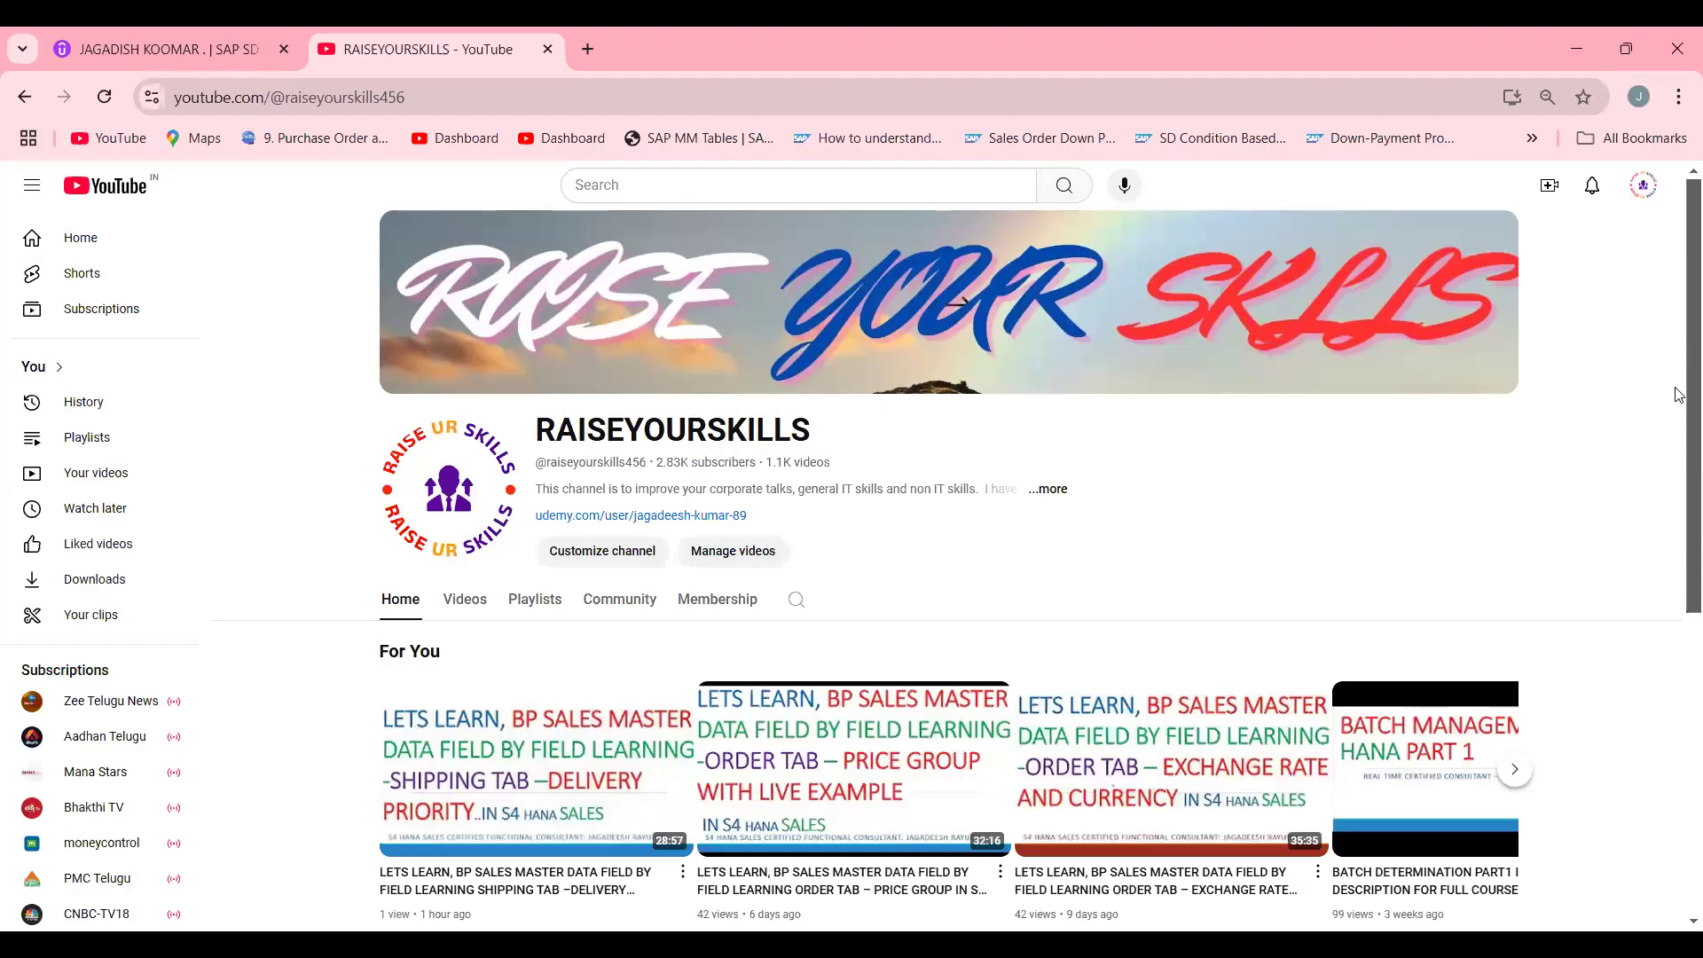
scroll(1679, 257, down, 5)
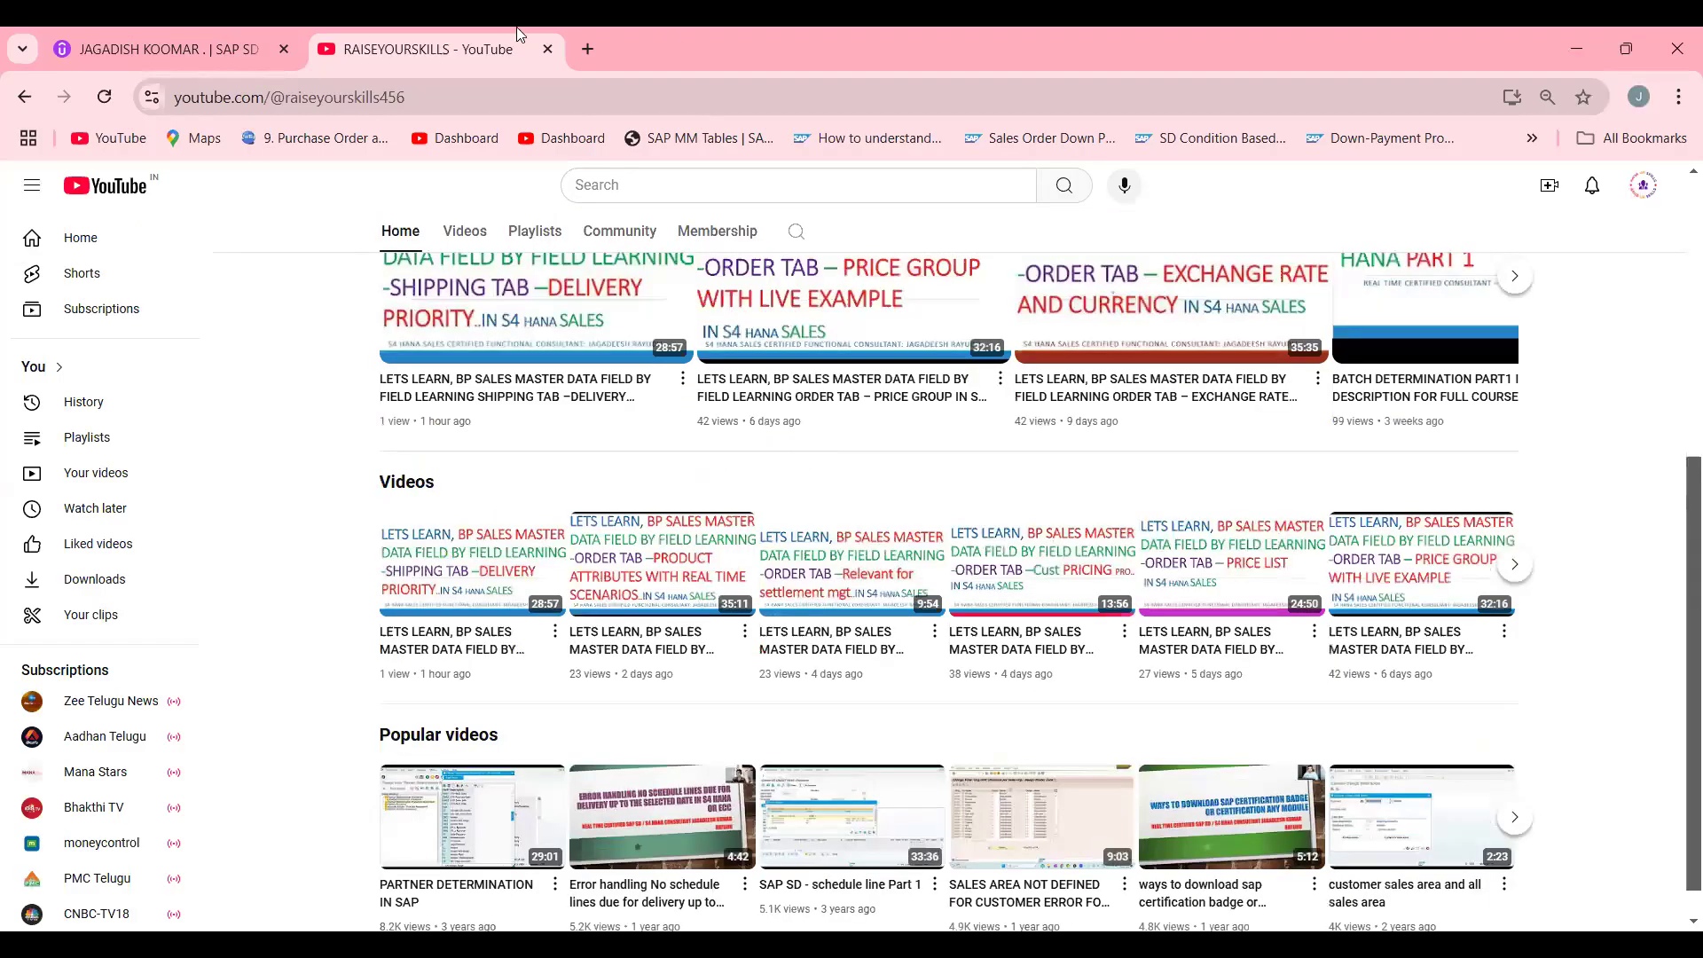
scroll(1679, 256, up, 5)
Switch to the instructor's Udemy profile and look through the course list, going from page 3 to page 1
click(211, 51)
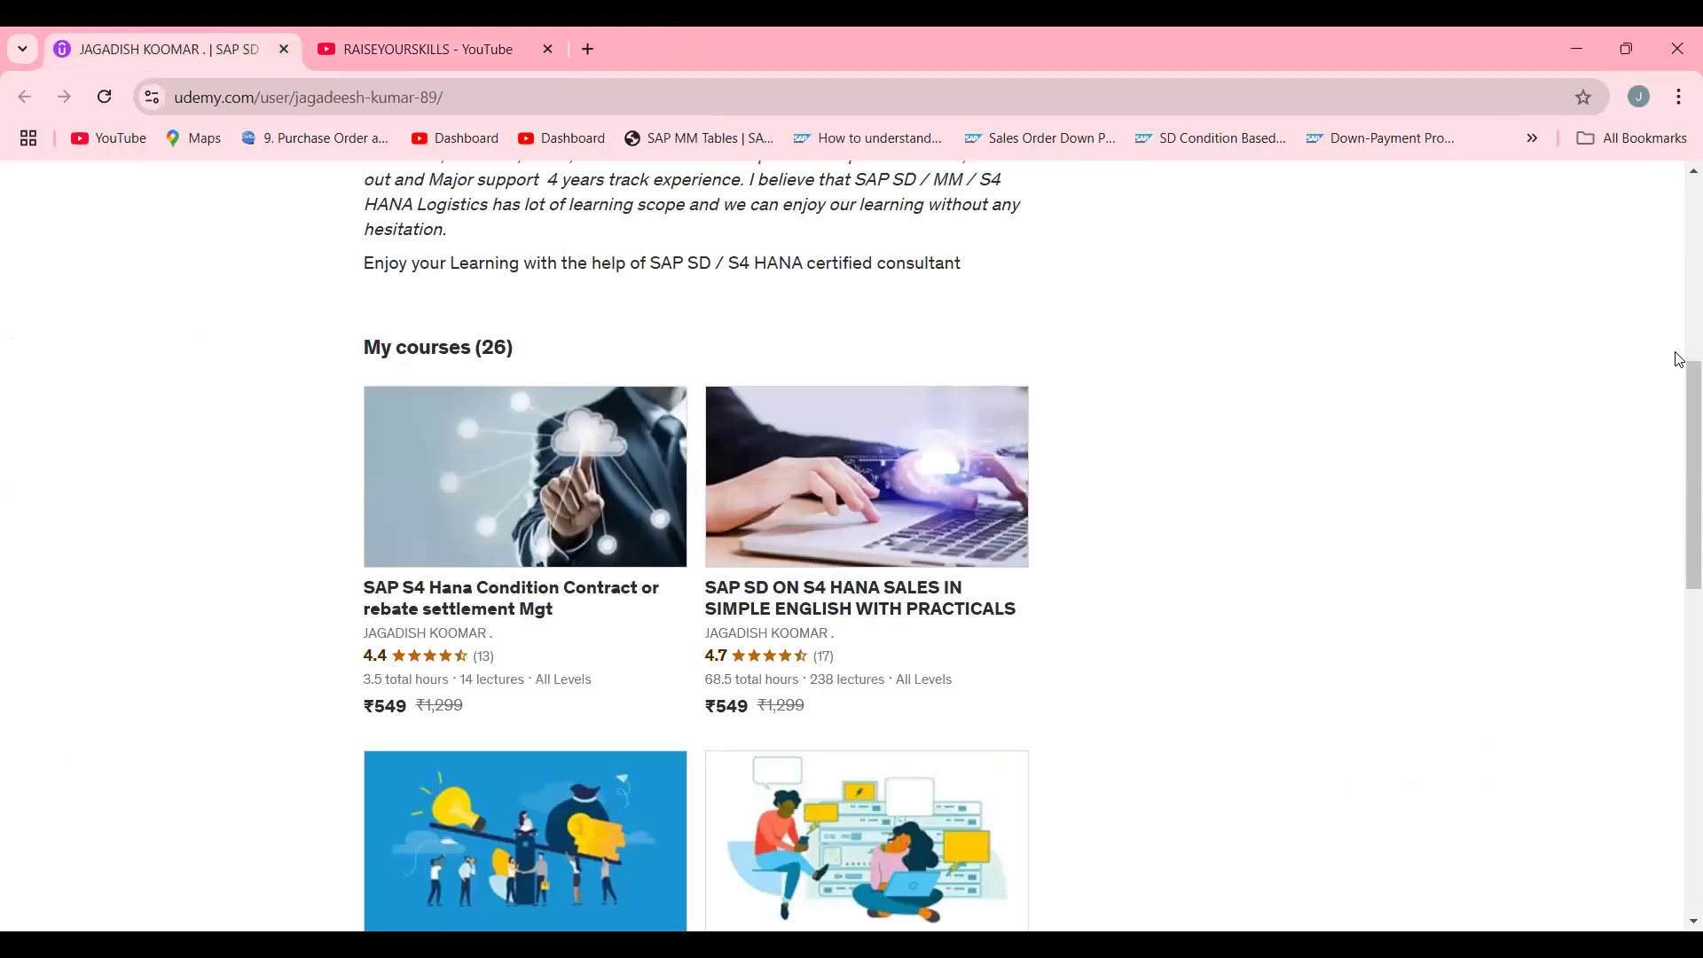
drag(1677, 379, 1678, 322)
scroll(1679, 322, down, 2)
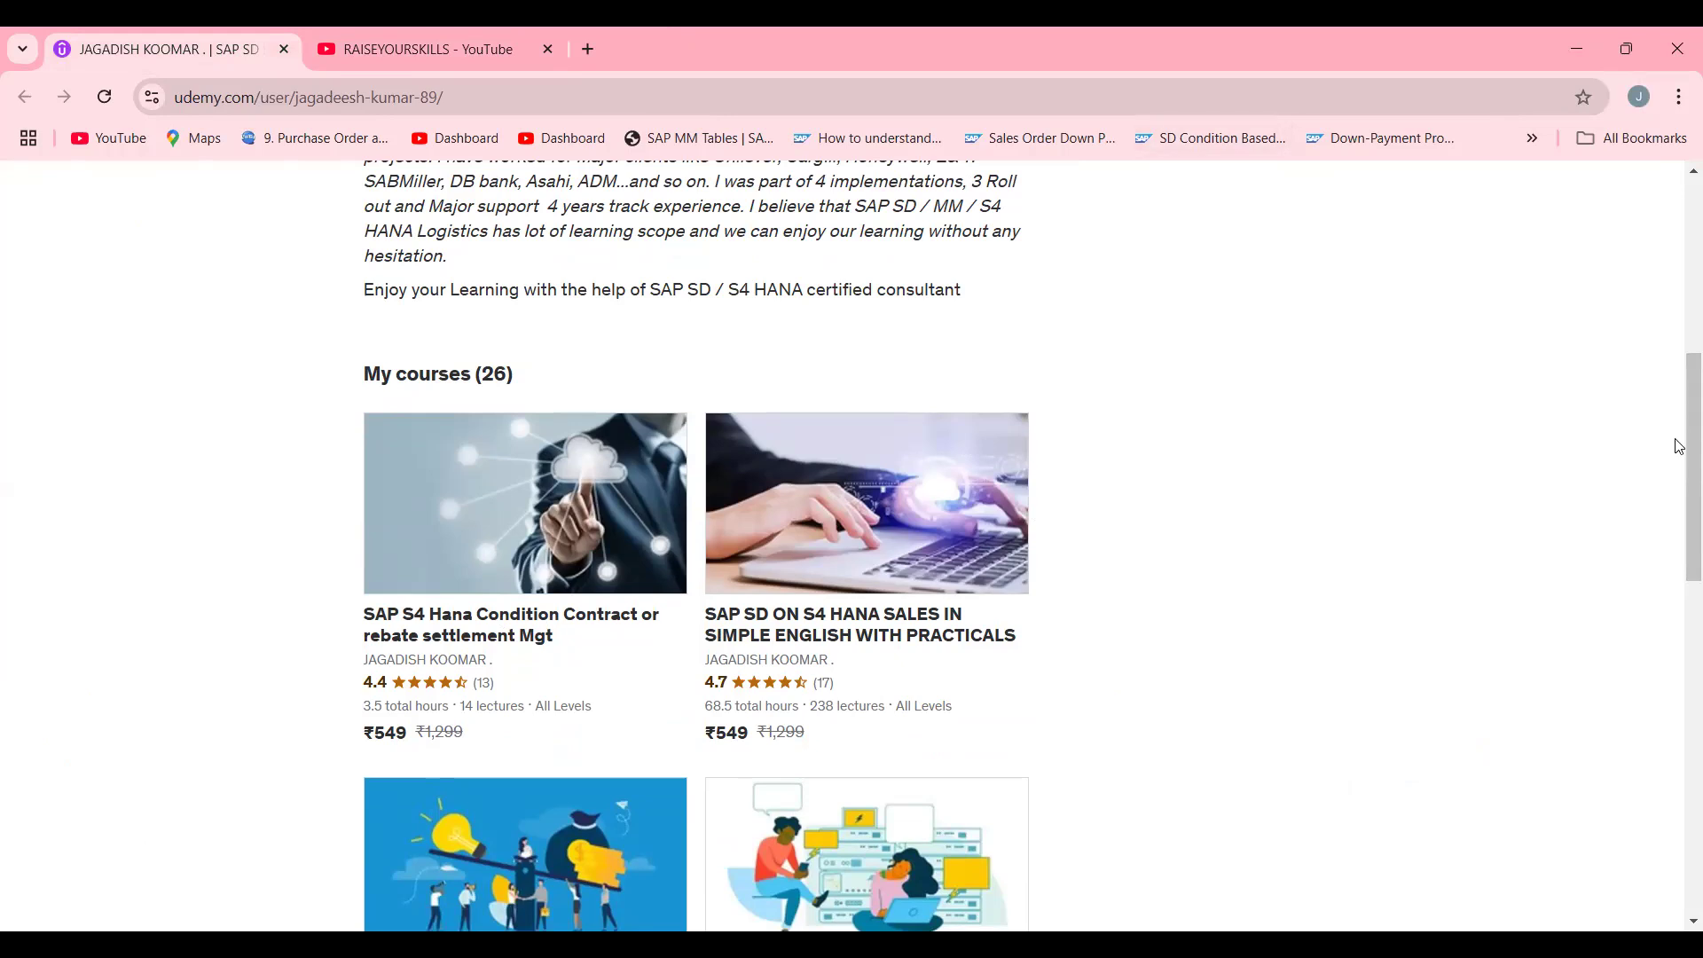
drag(1679, 444, 1676, 677)
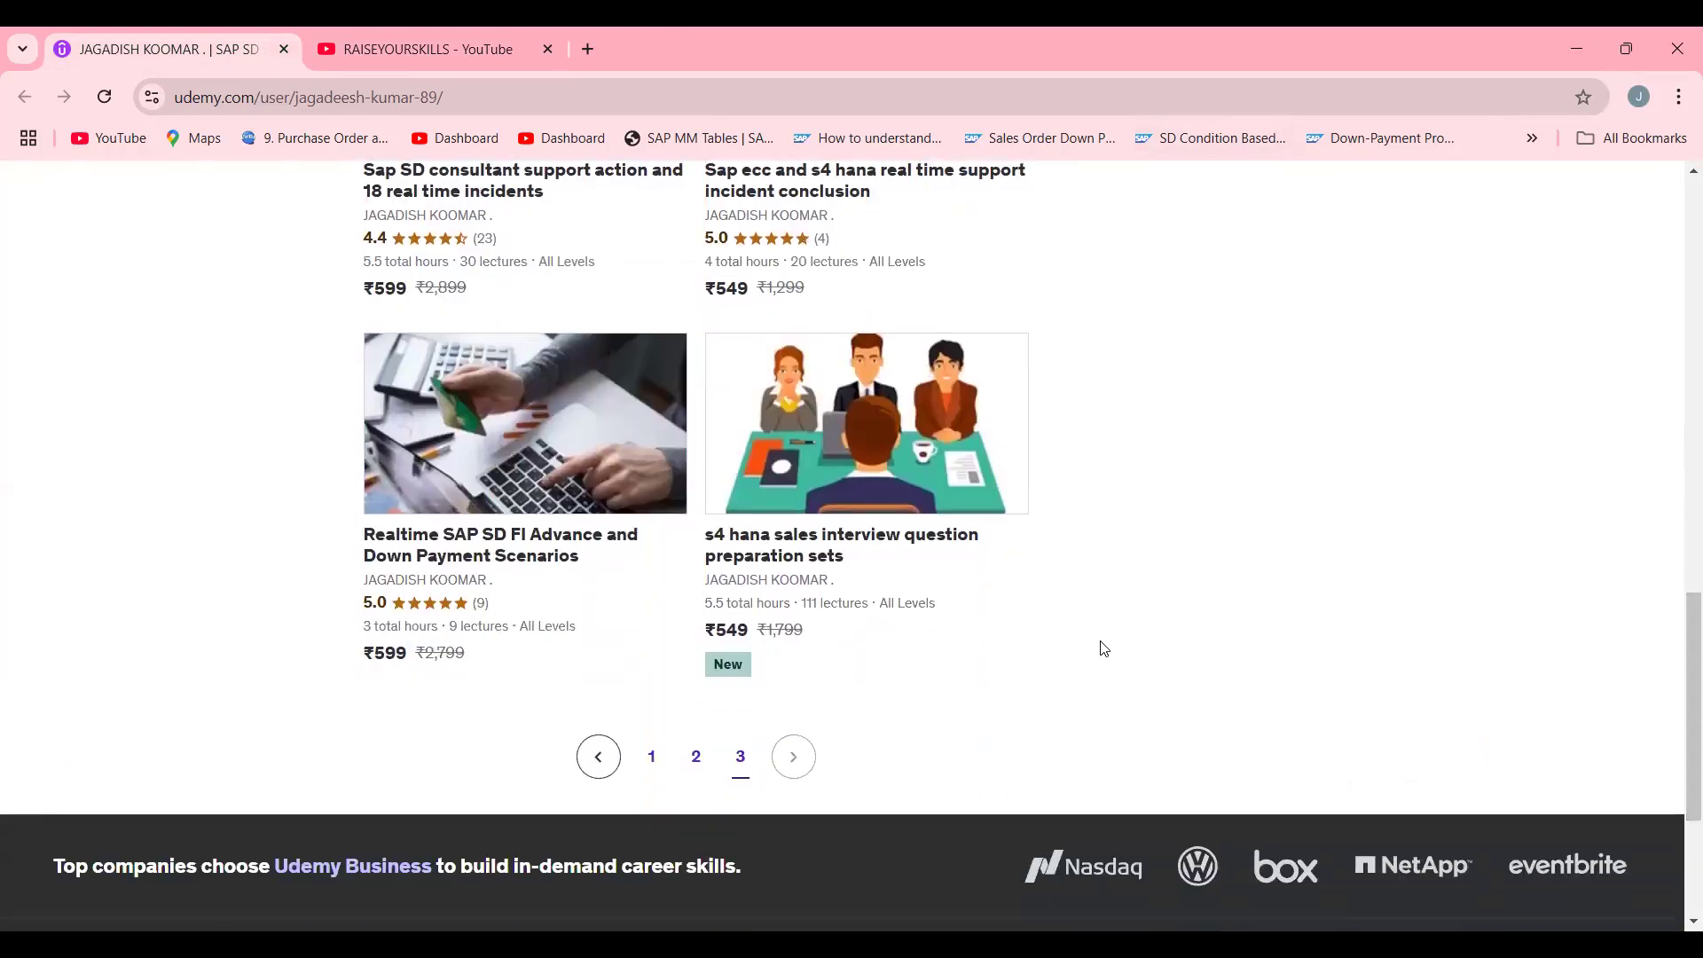
click(651, 757)
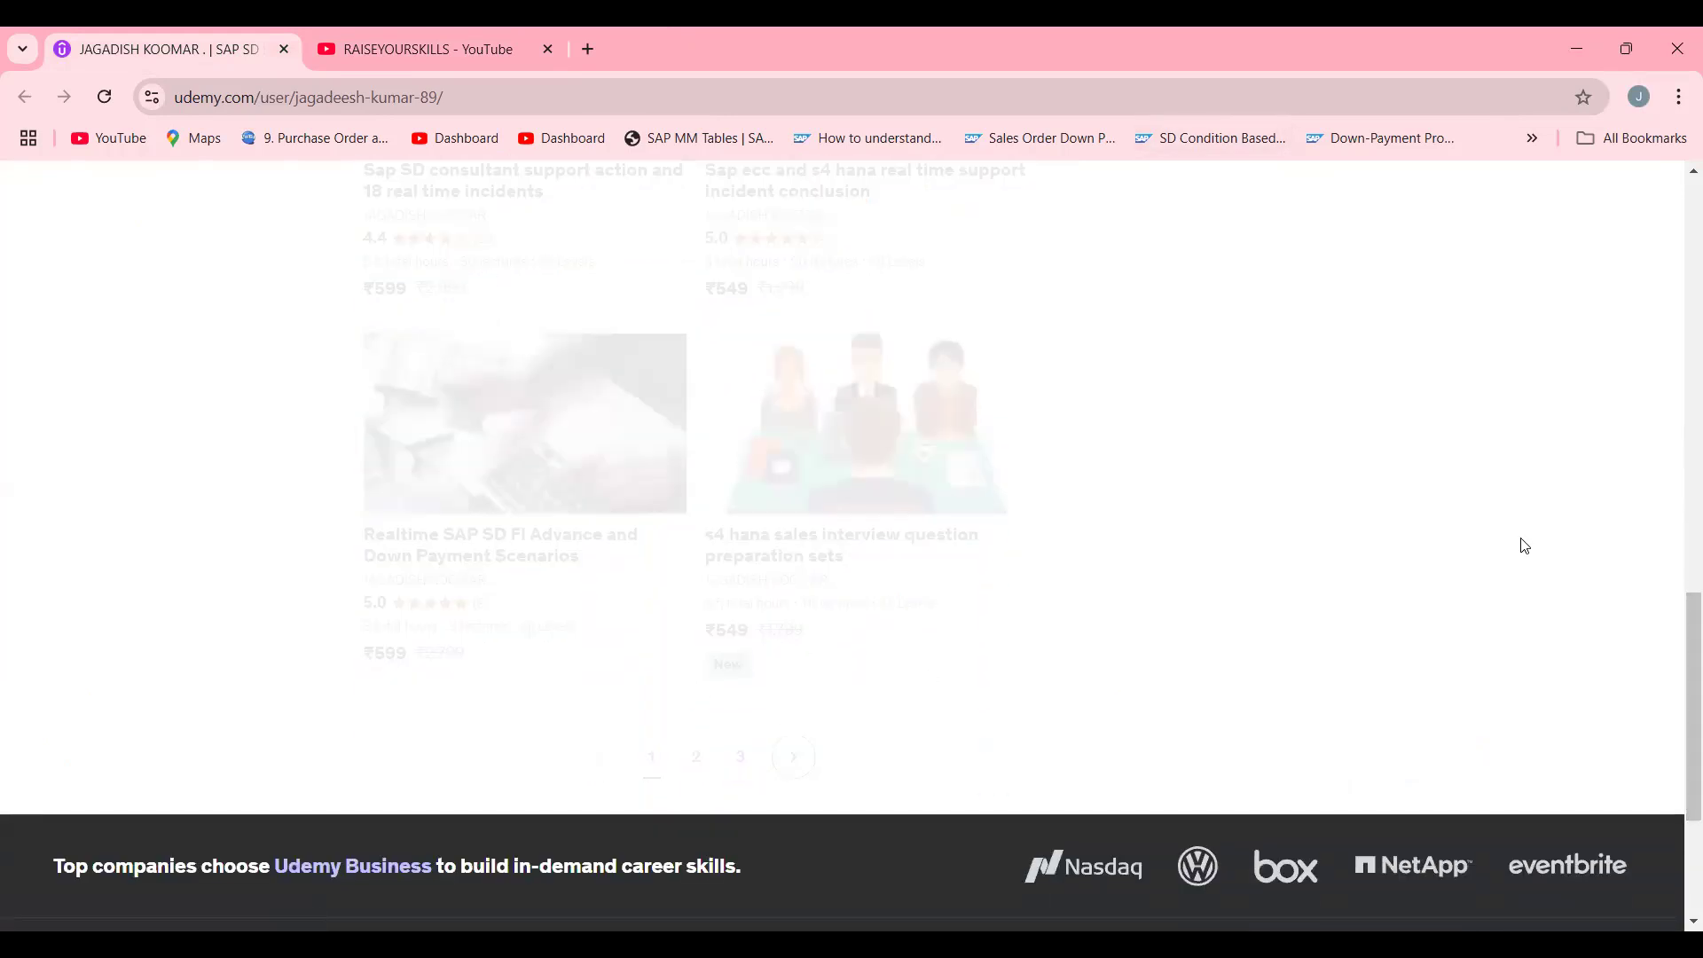
scroll(1676, 576, up, 3)
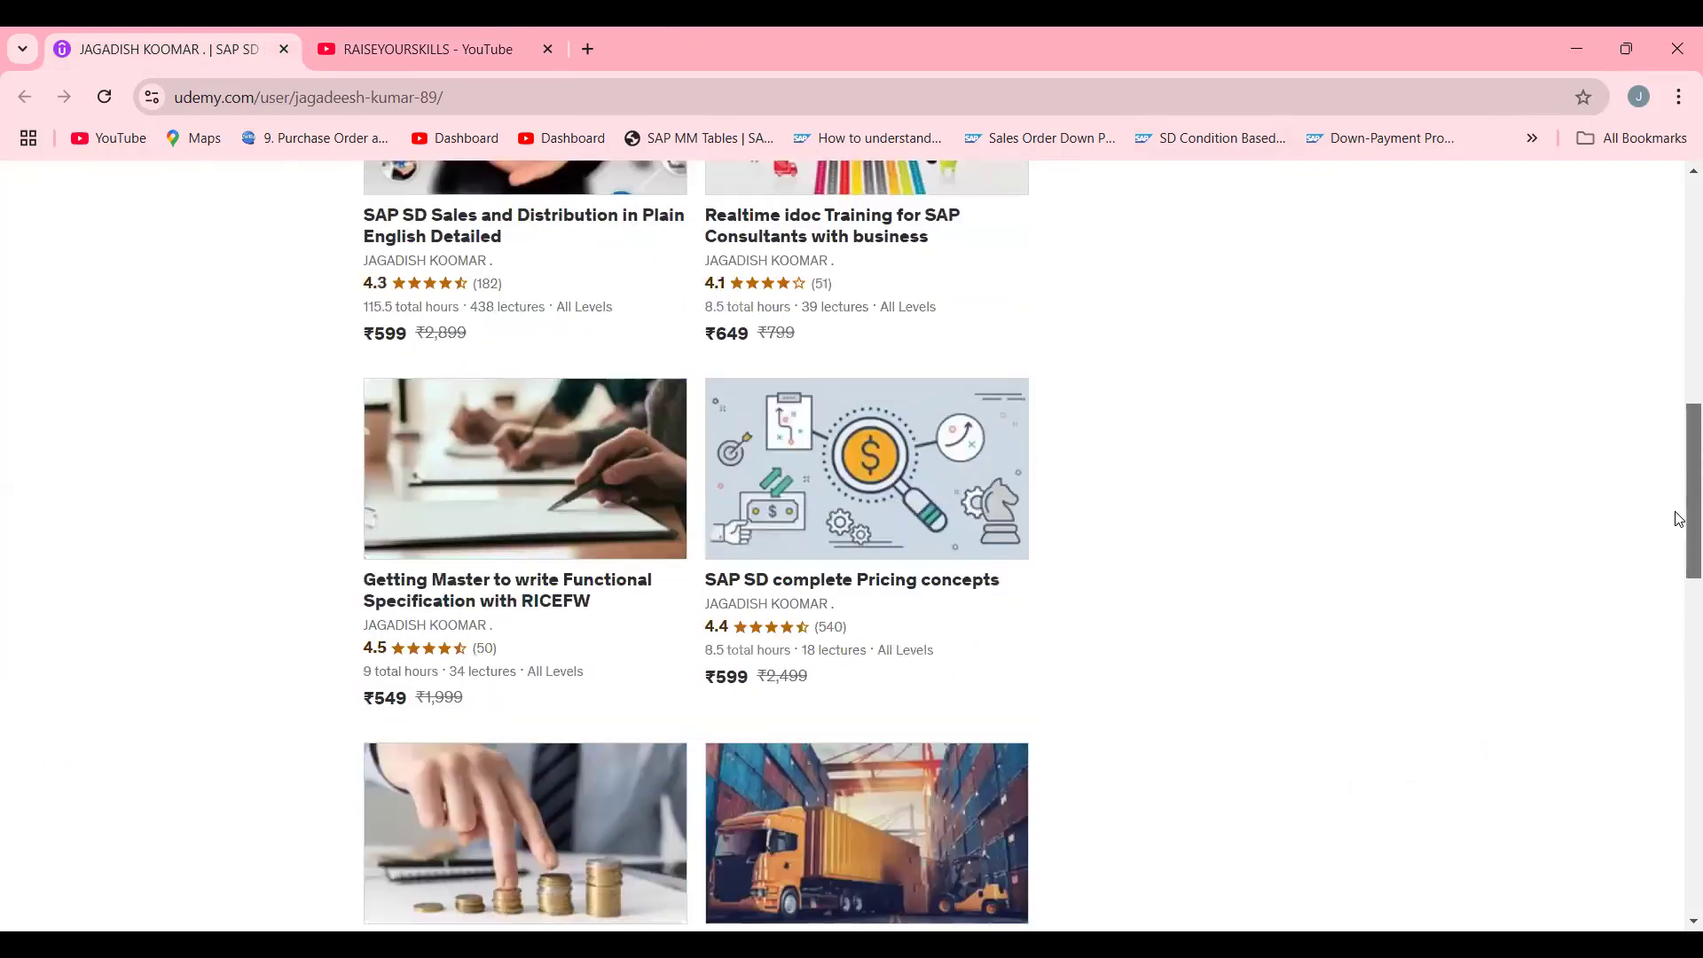